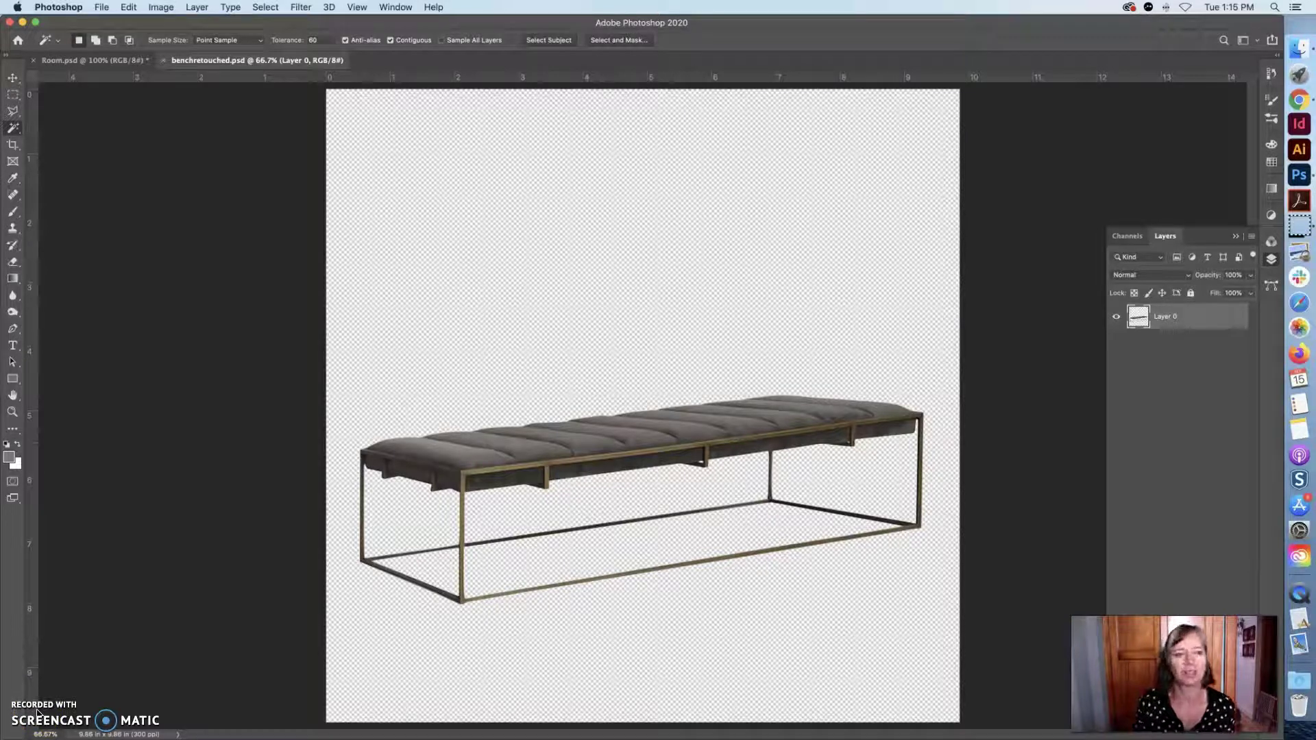
Open Rug.jpg from the Assignment 3 folder
left_click(101, 7)
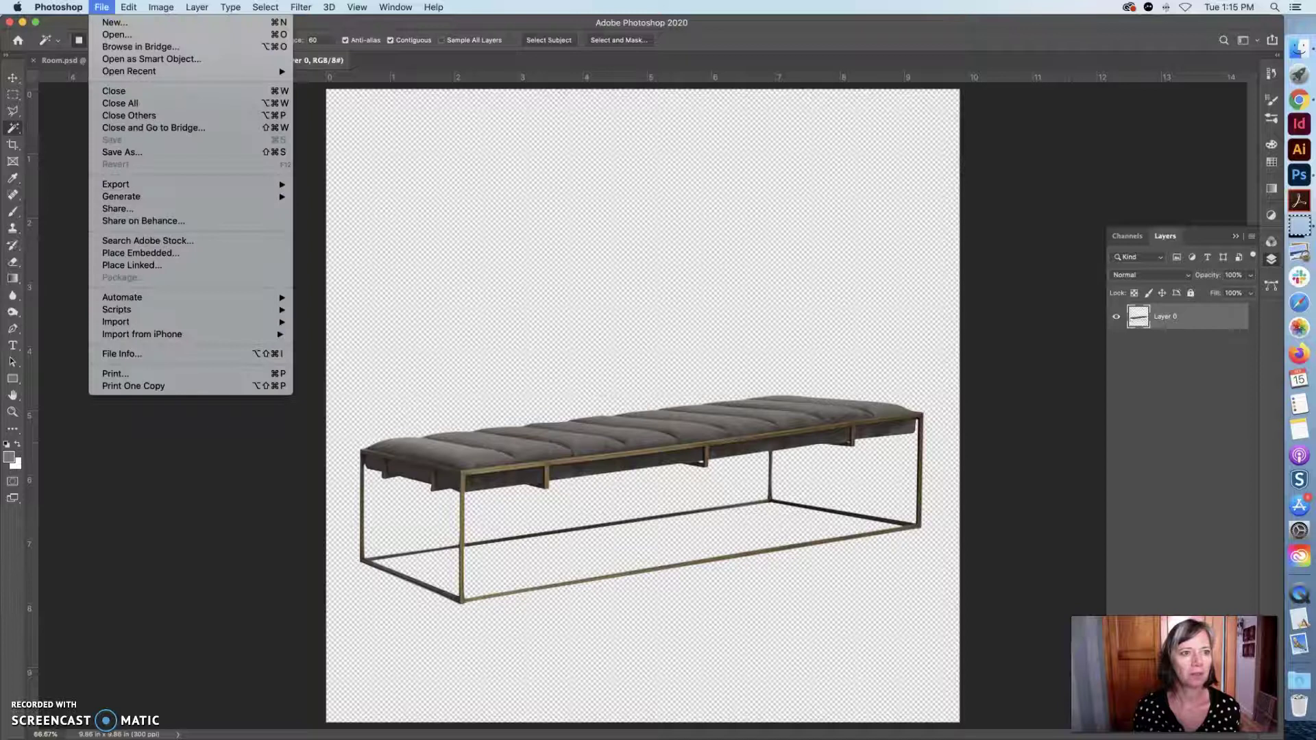
left_click(105, 35)
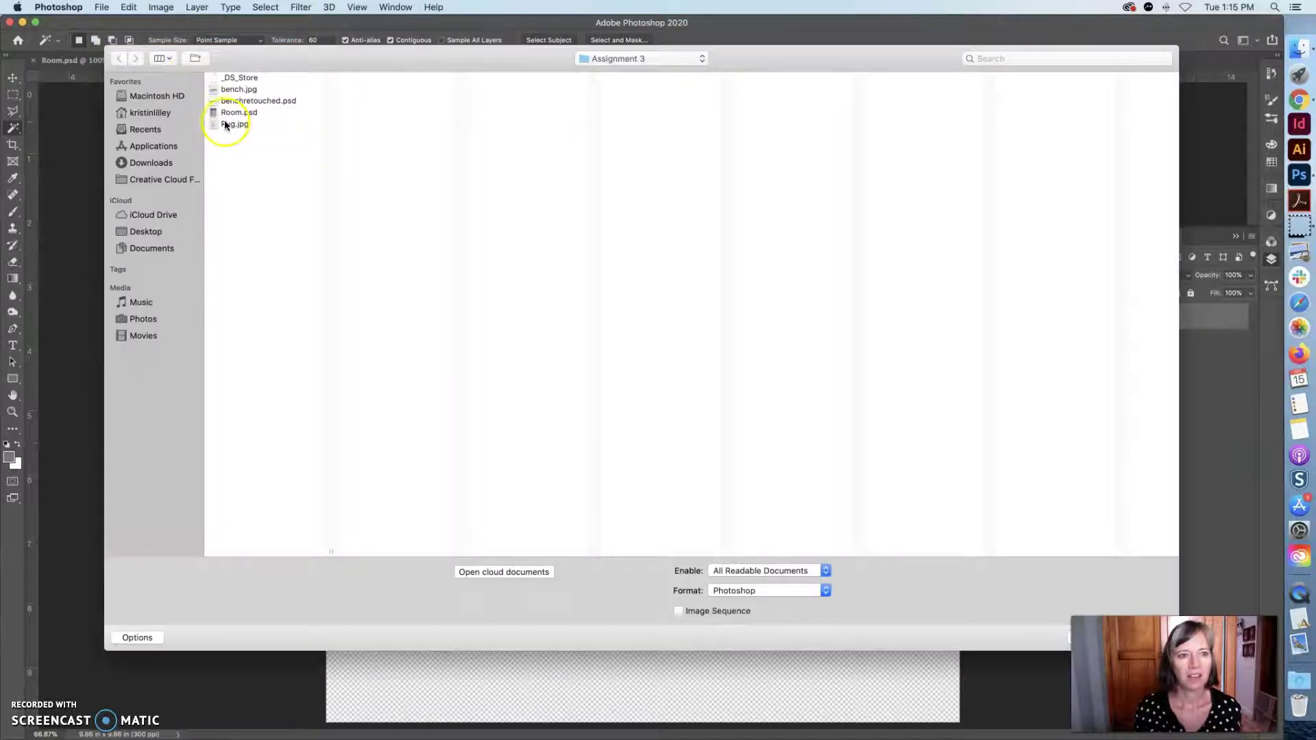
left_click(224, 125)
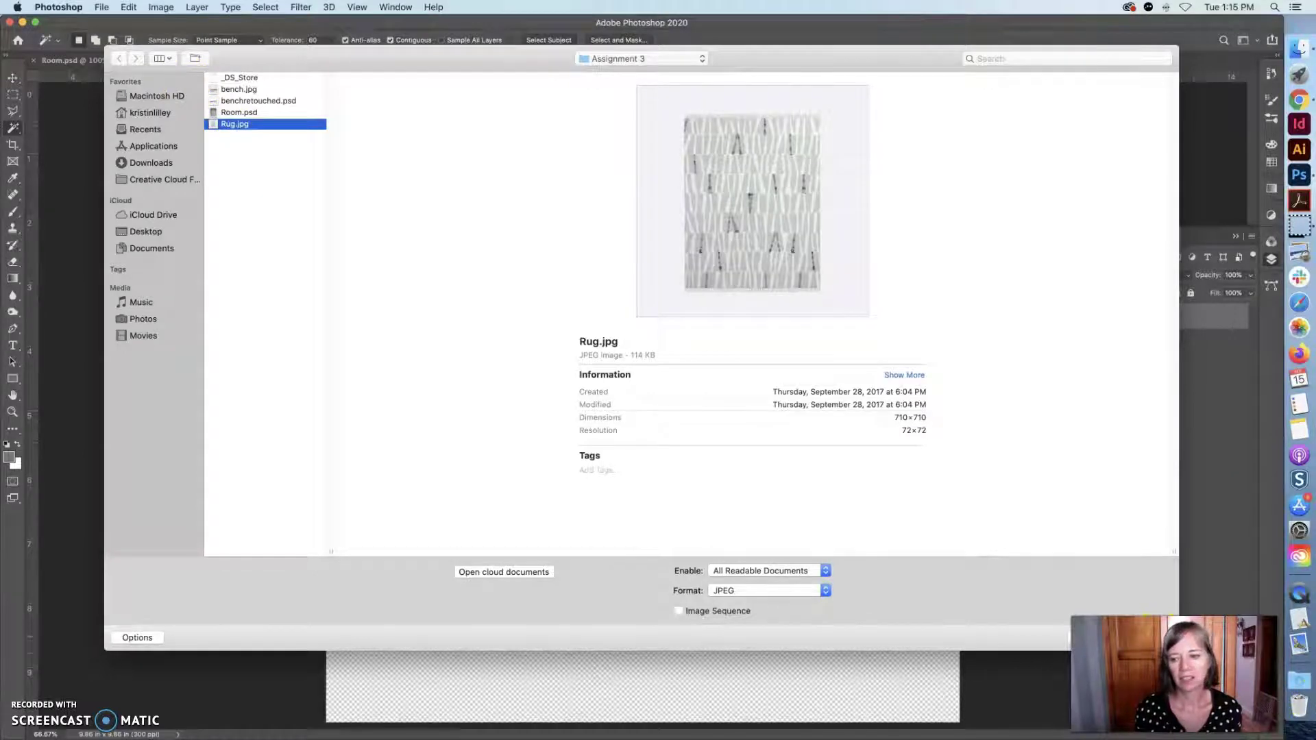
key("Return")
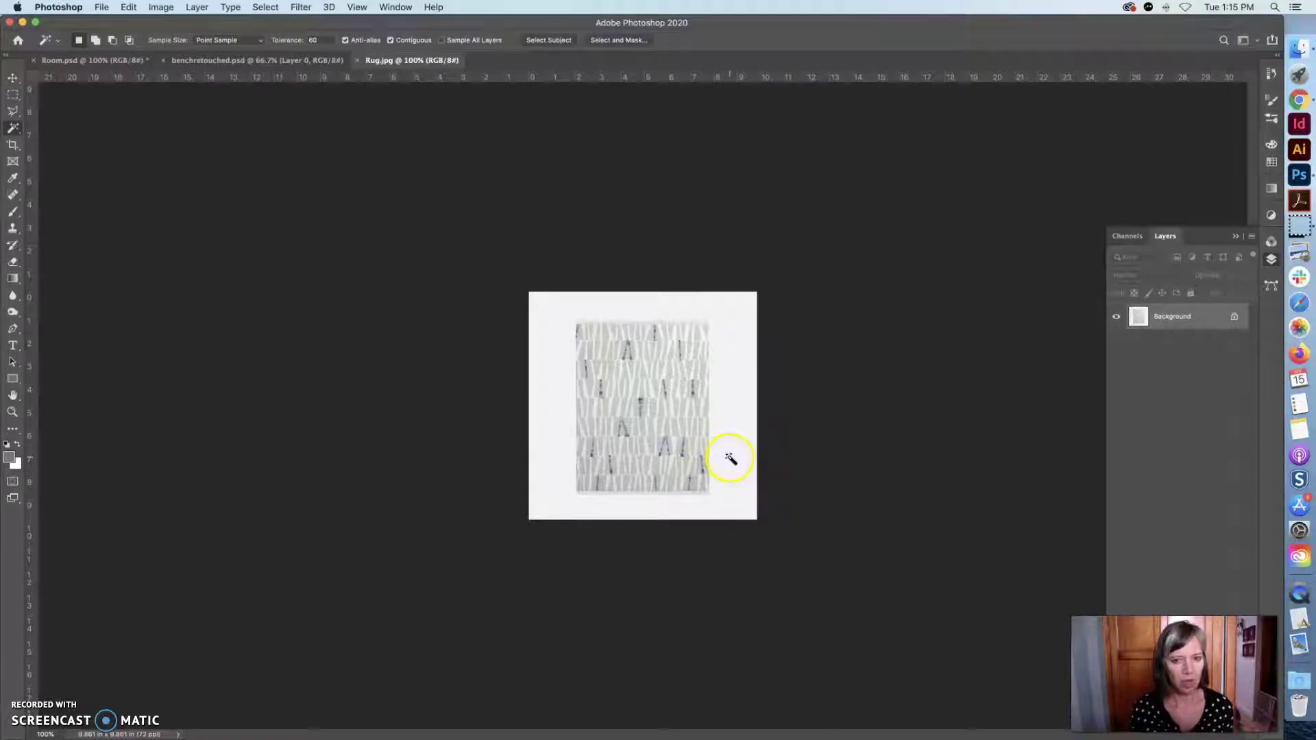
Set the rug image's resolution to 300 pixels/inch
left_click(161, 7)
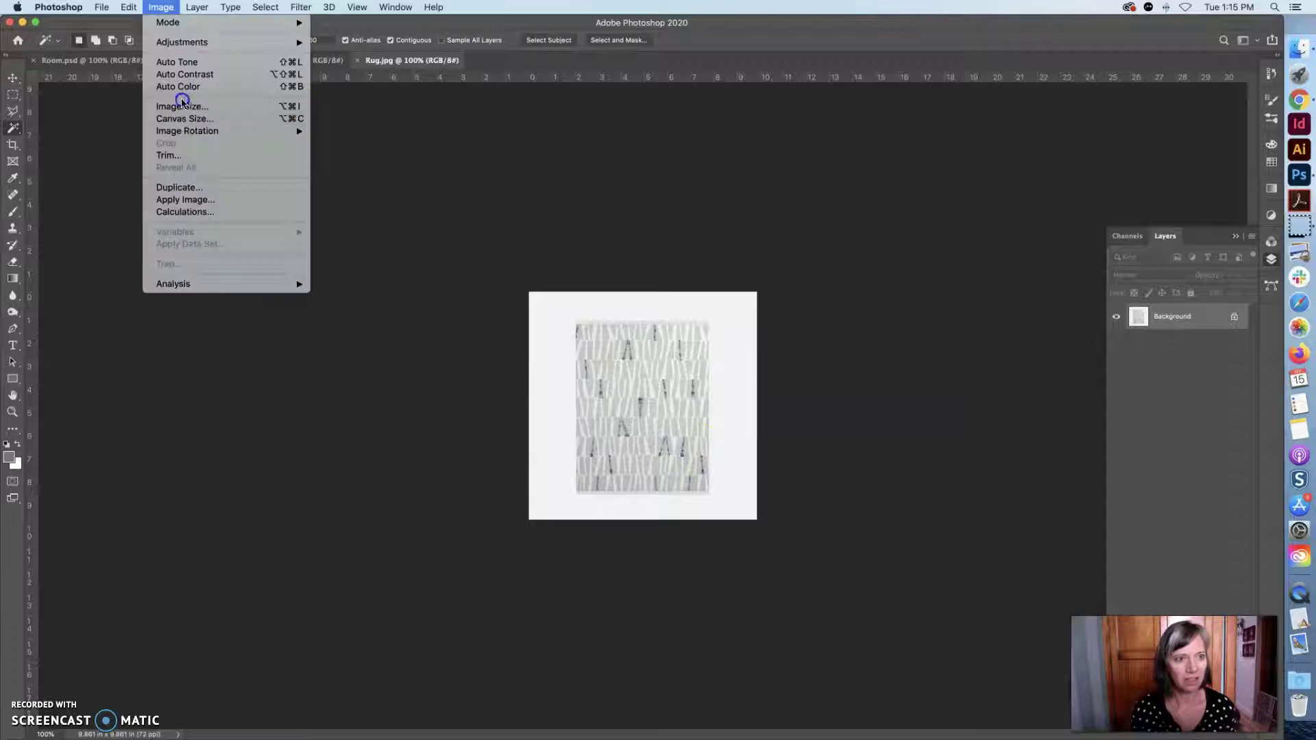
left_click(181, 107)
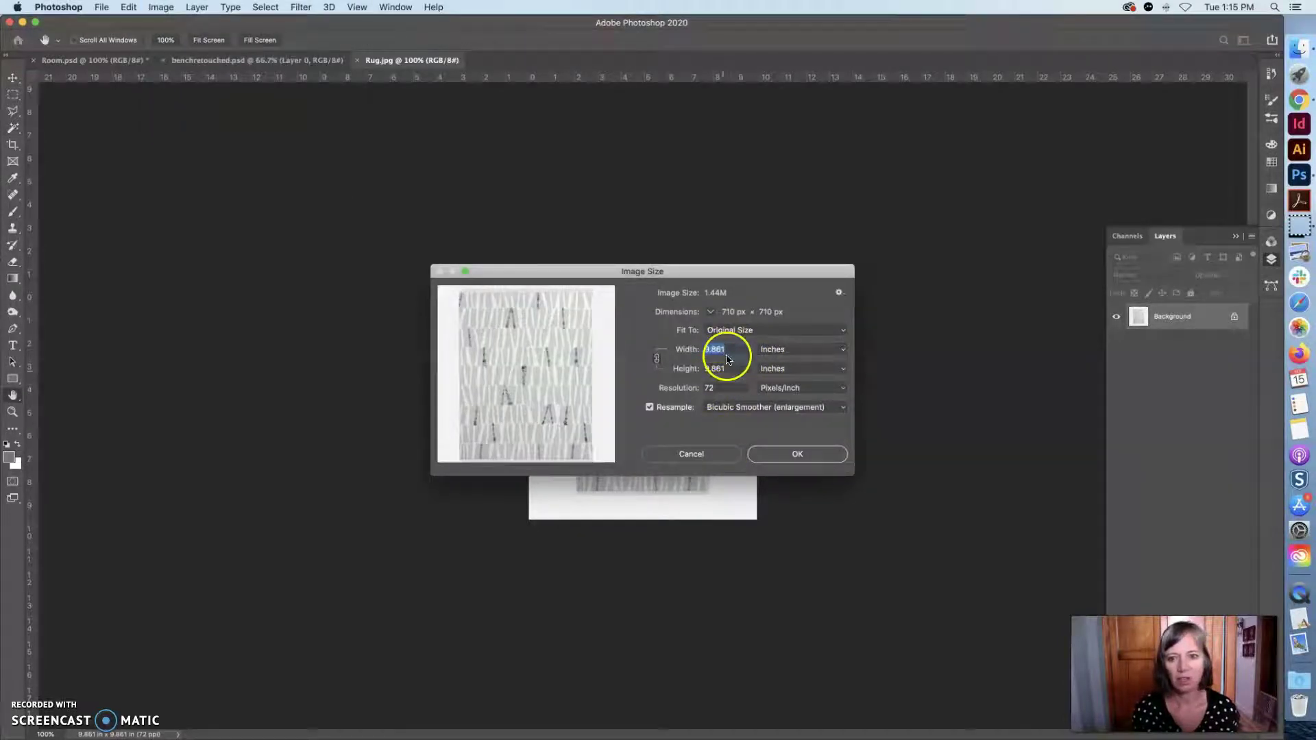
left_click(725, 389)
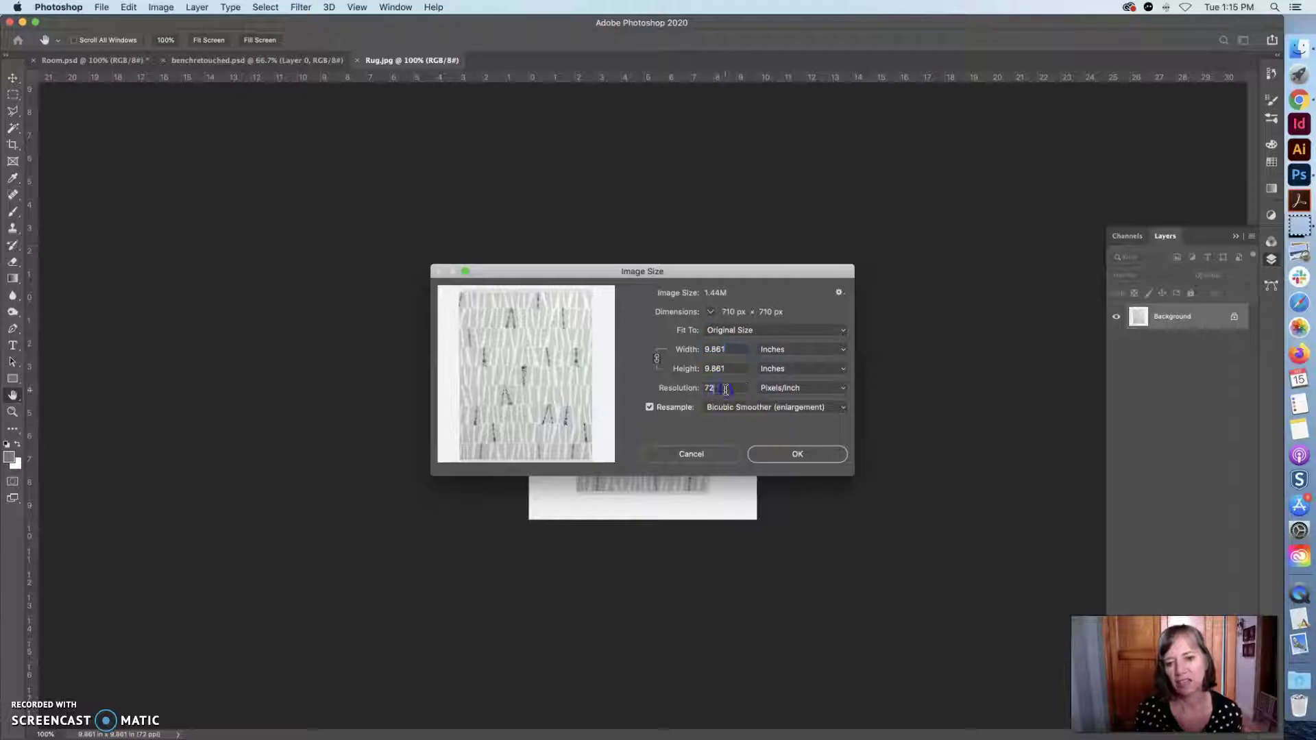
type("300")
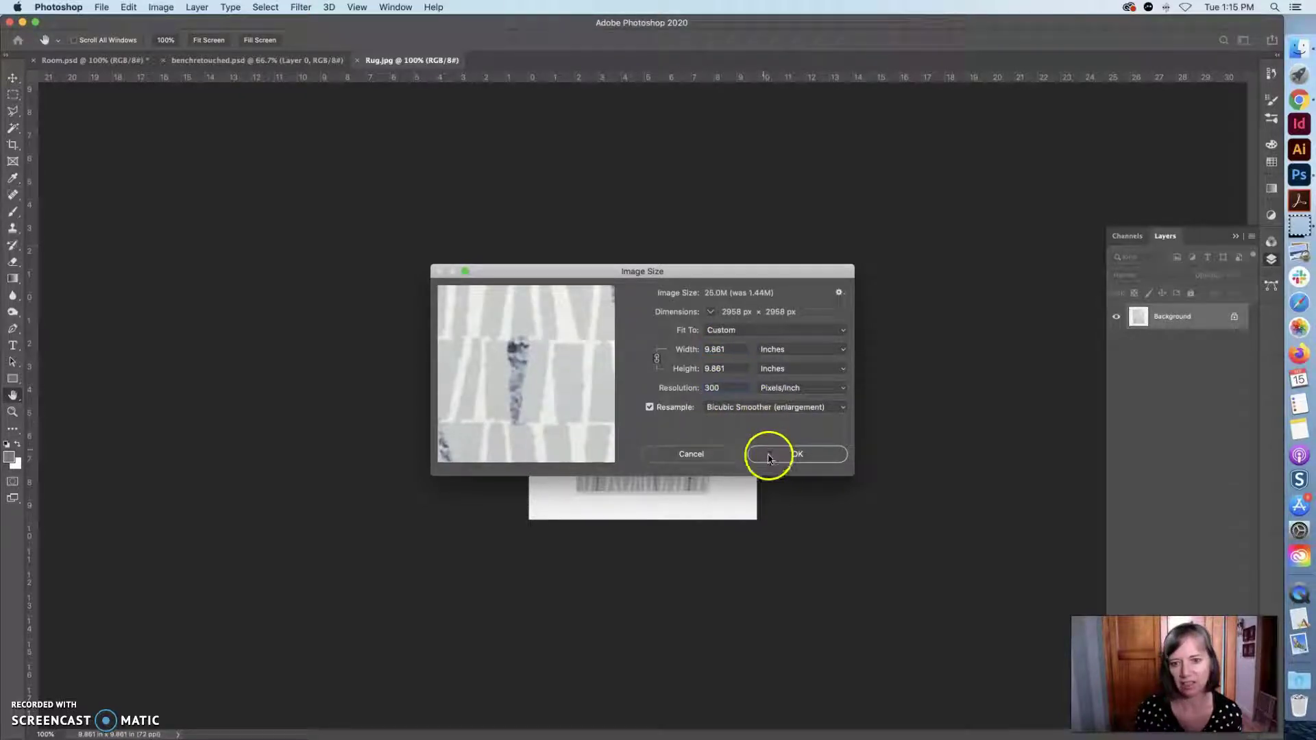
left_click(798, 454)
Using the Magic Wand at tolerance 10, sample a gray rug patch, a white stripe and the plain background around the rug in turn
key("w")
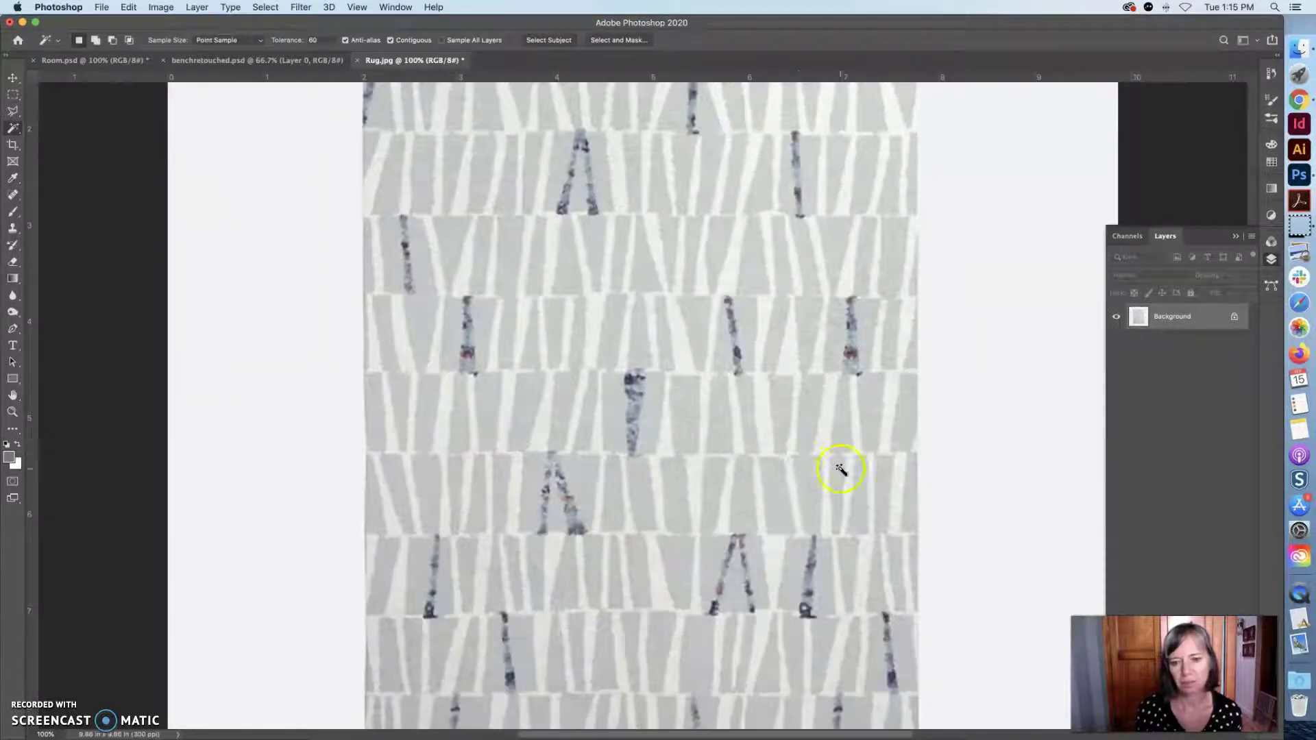
scroll(842, 469, "up", 5)
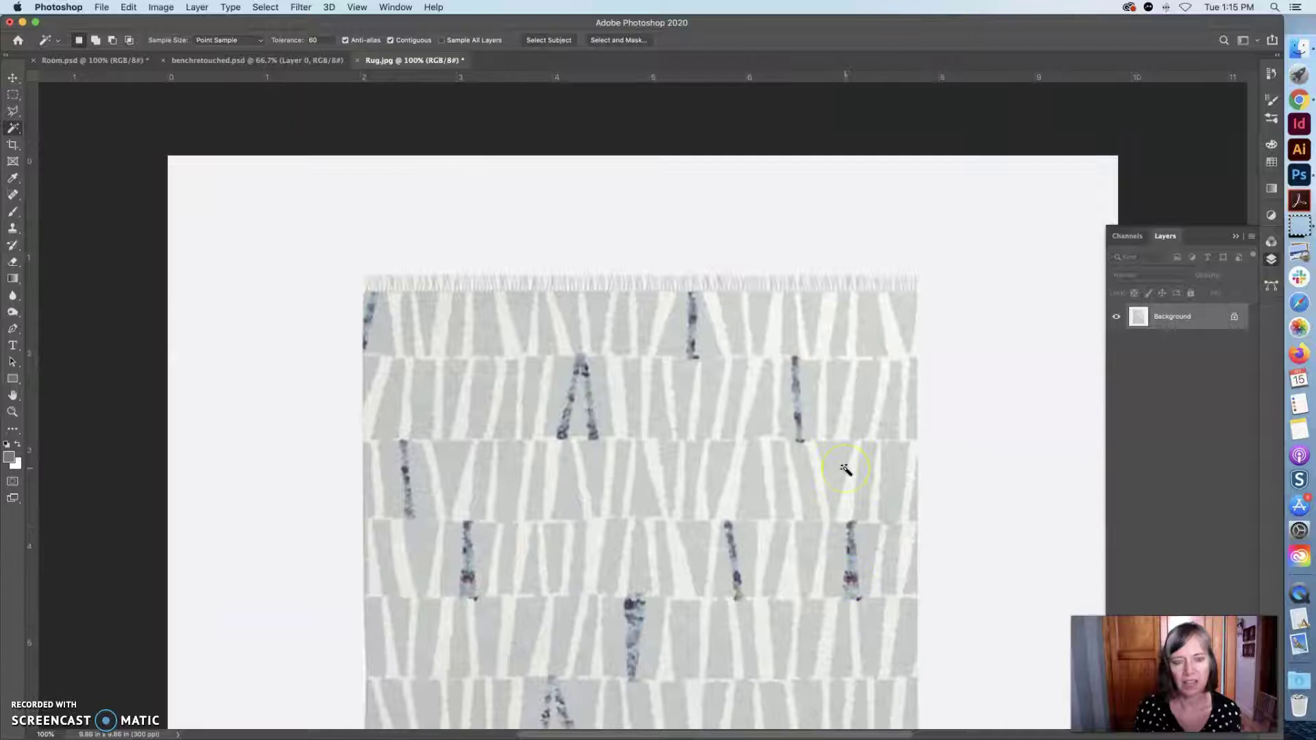
scroll(845, 469, "down", 4)
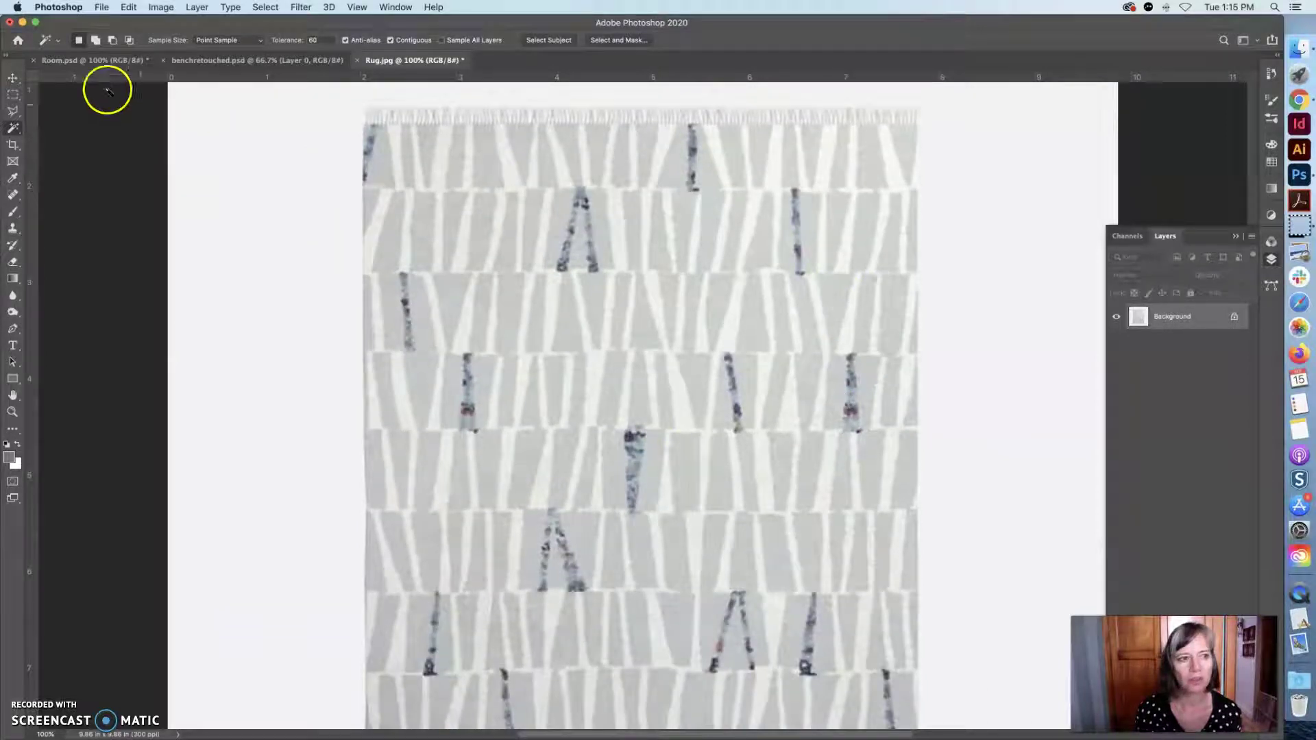
left_click(17, 132)
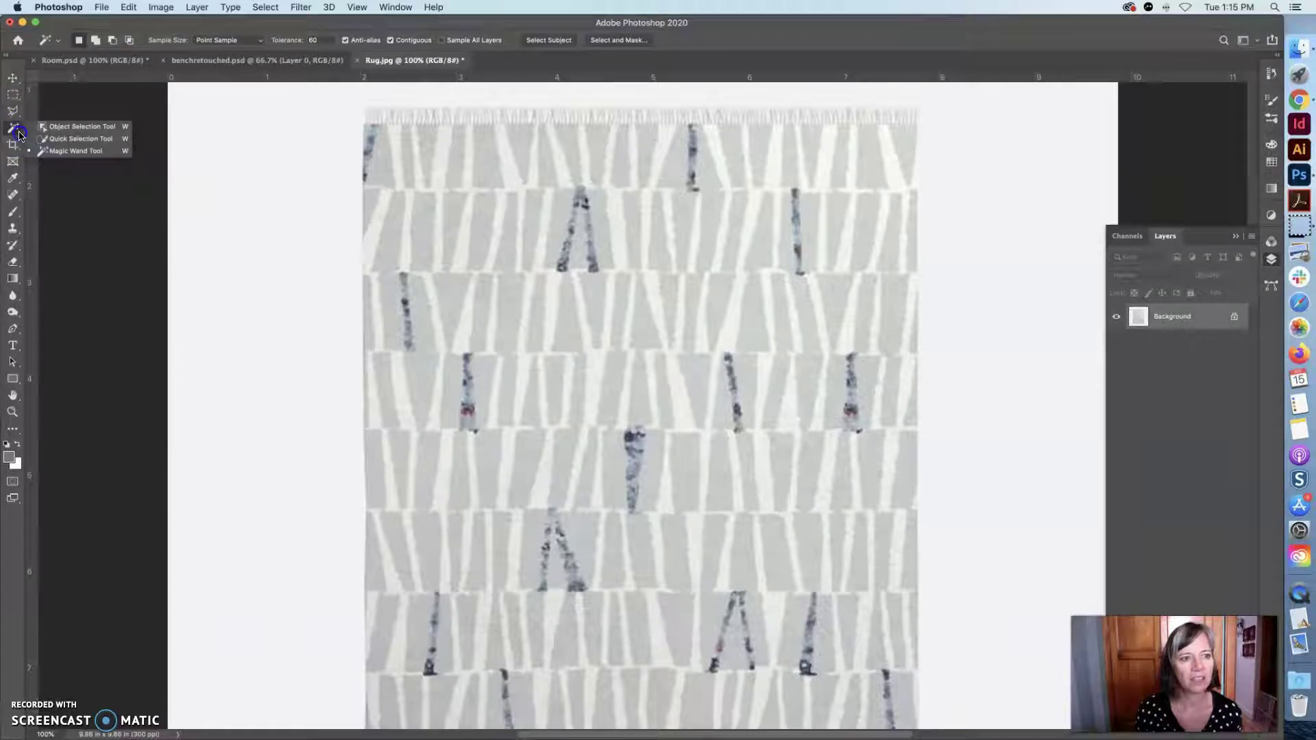
left_click(66, 151)
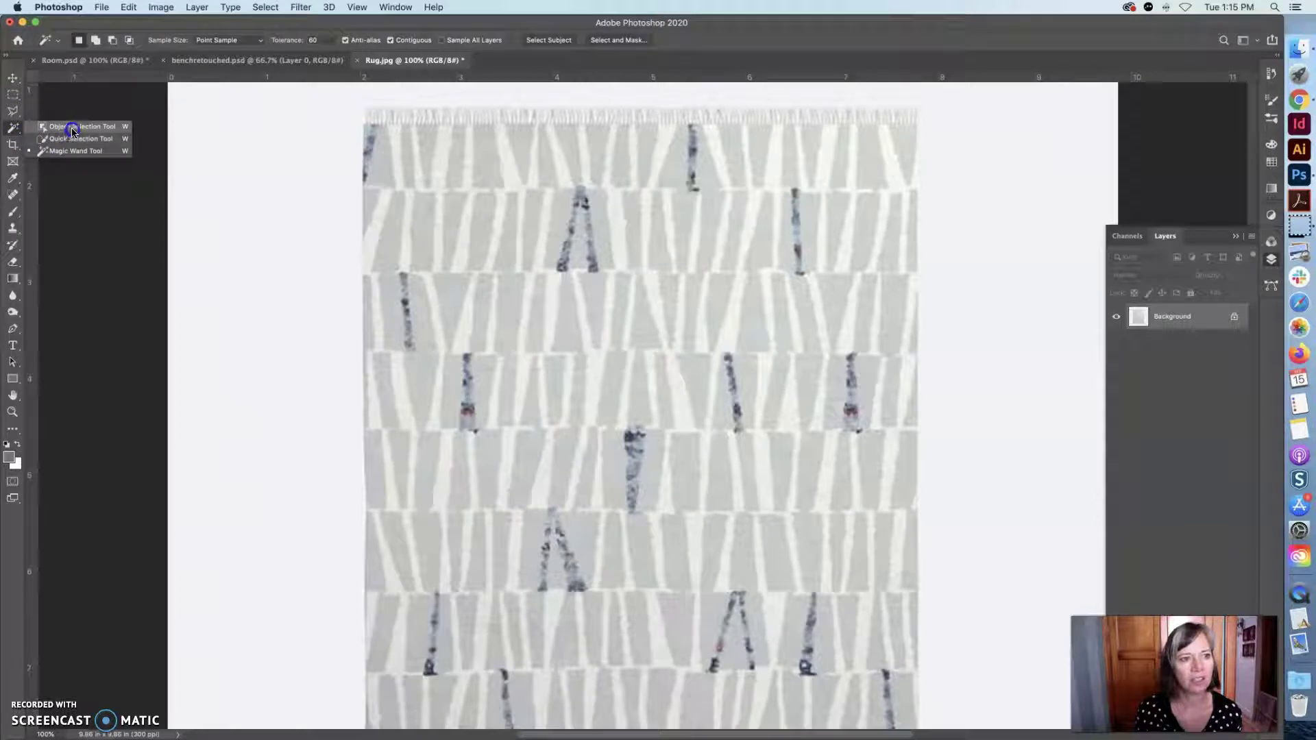
left_click(17, 132)
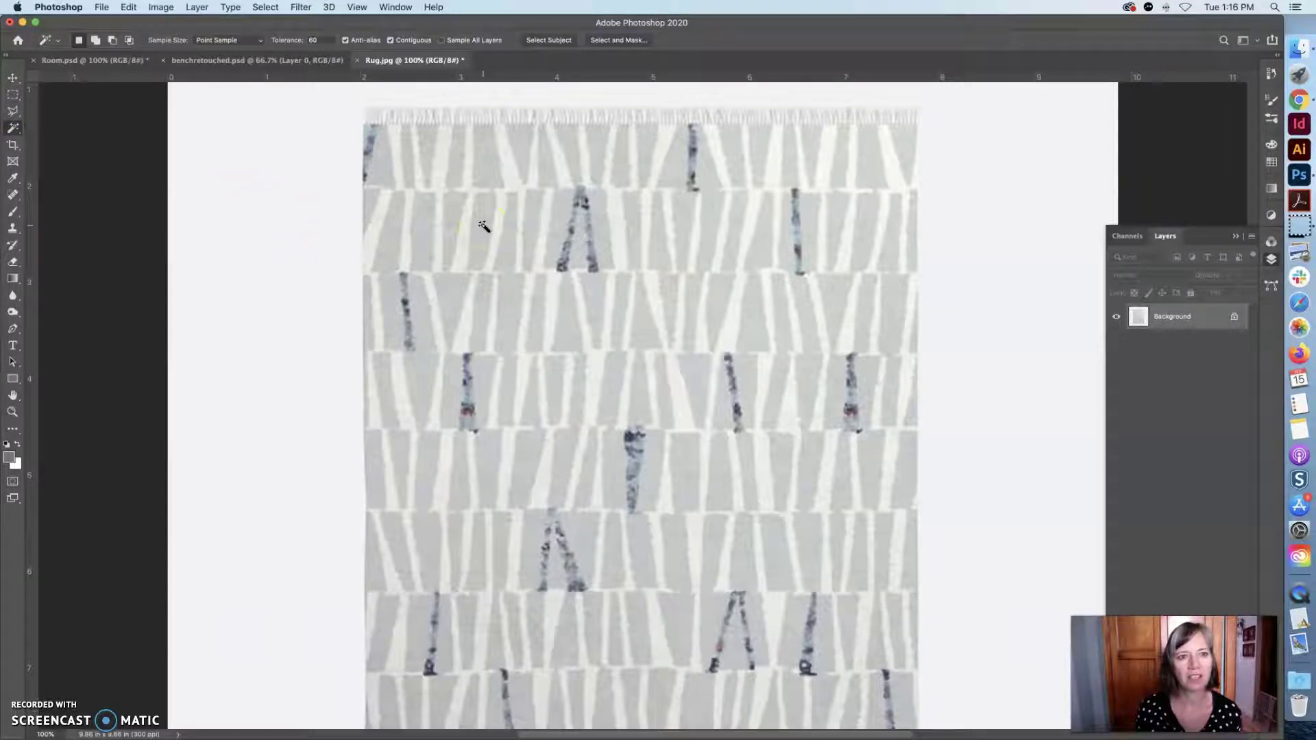
left_click(305, 41)
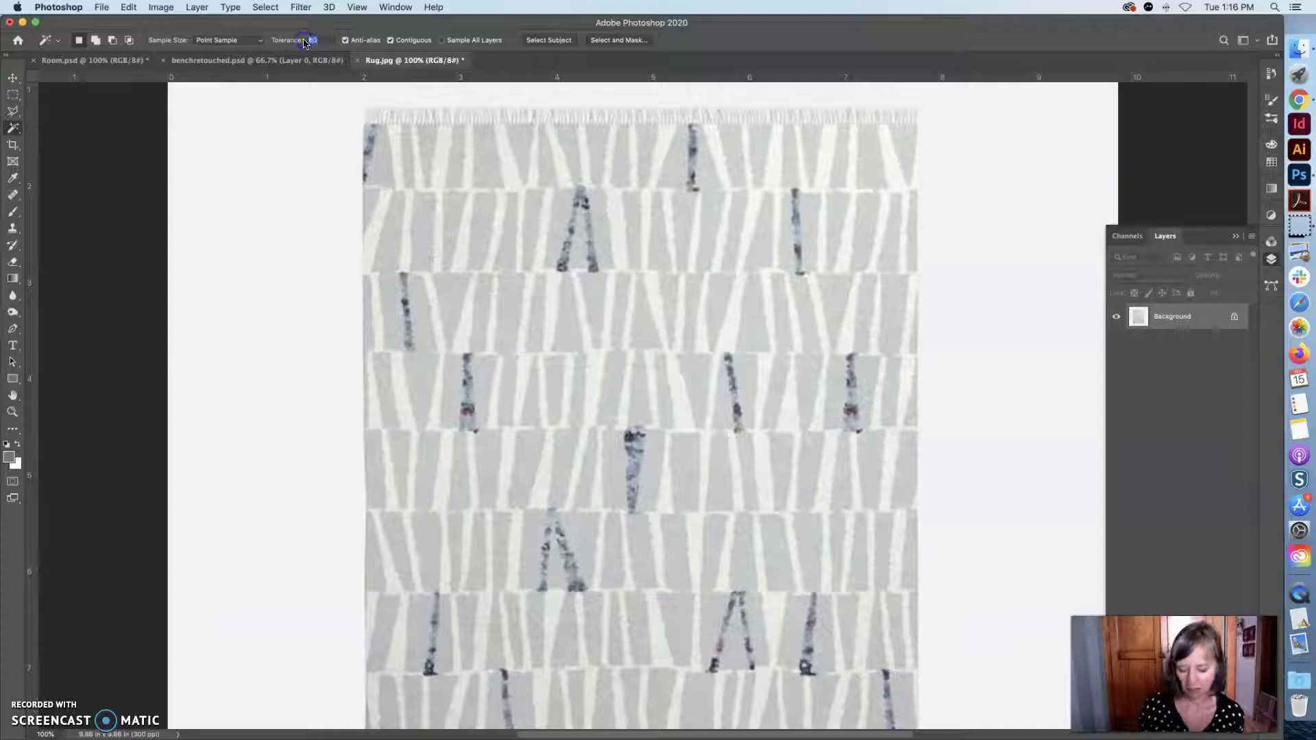
left_click(511, 245)
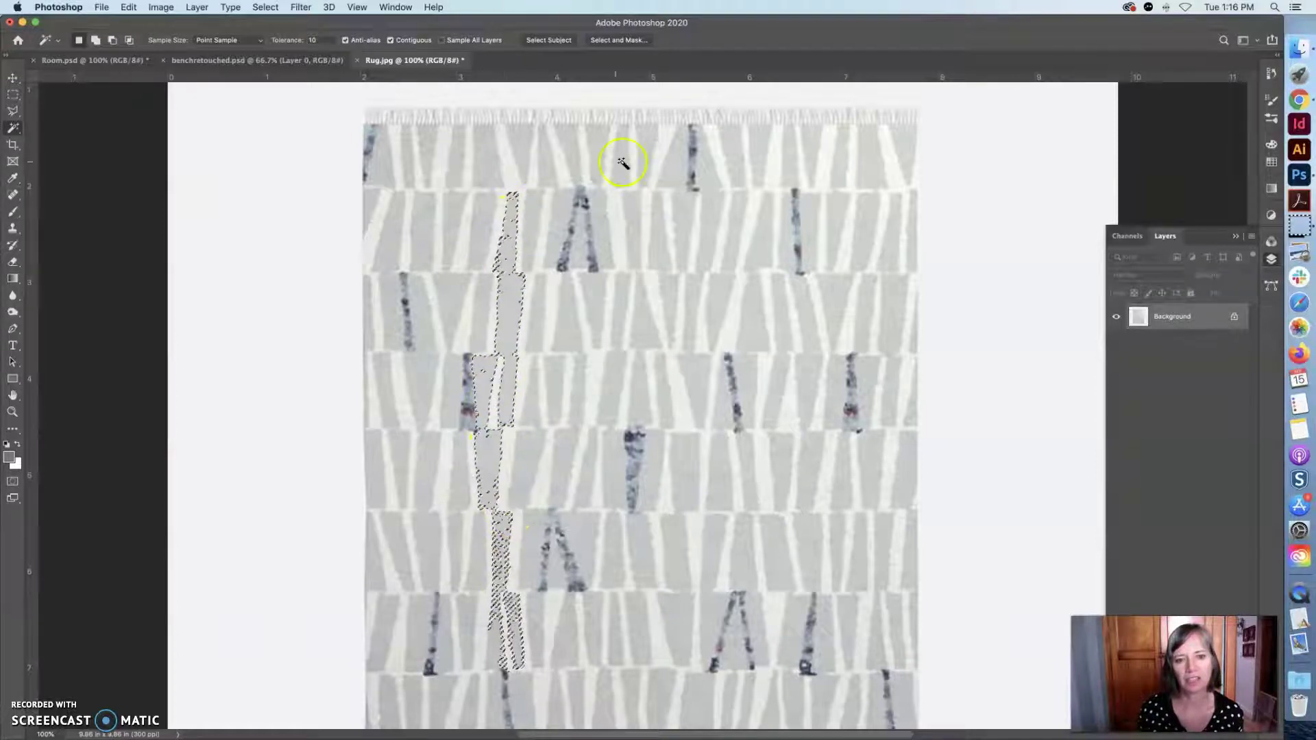
left_click(618, 232)
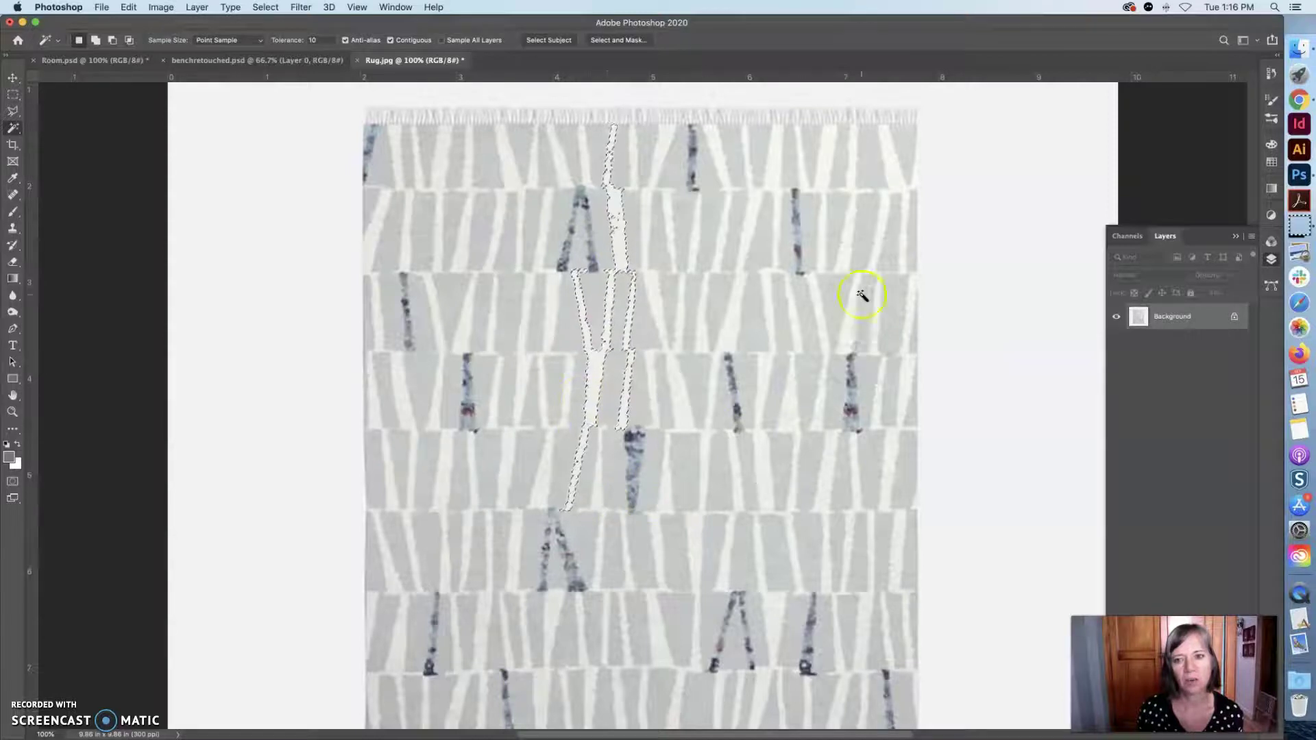
left_click(942, 197)
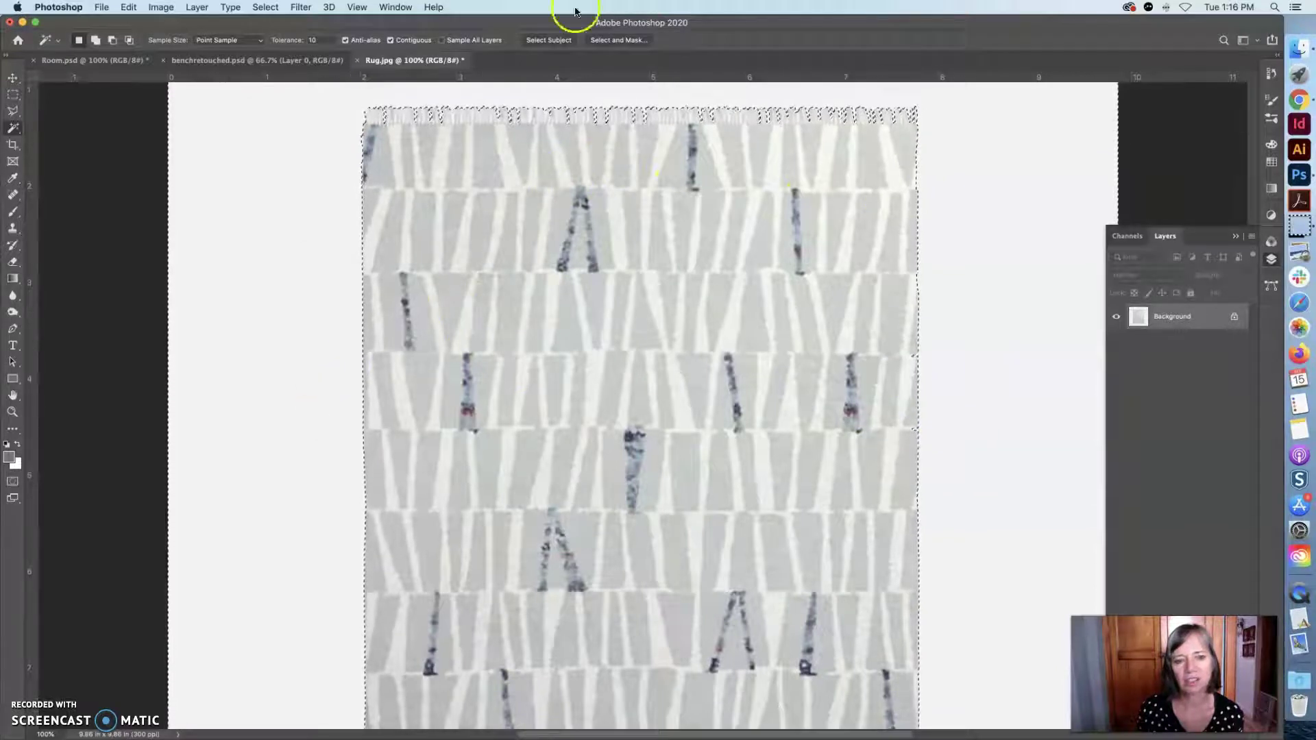
Set the Magic Wand tolerance to 30, try selecting the rug's background again, and clear the selection
mouse_move(293, 48)
left_mouse_down()
mouse_move(315, 50)
mouse_move(302, 39)
left_mouse_up()
type("30")
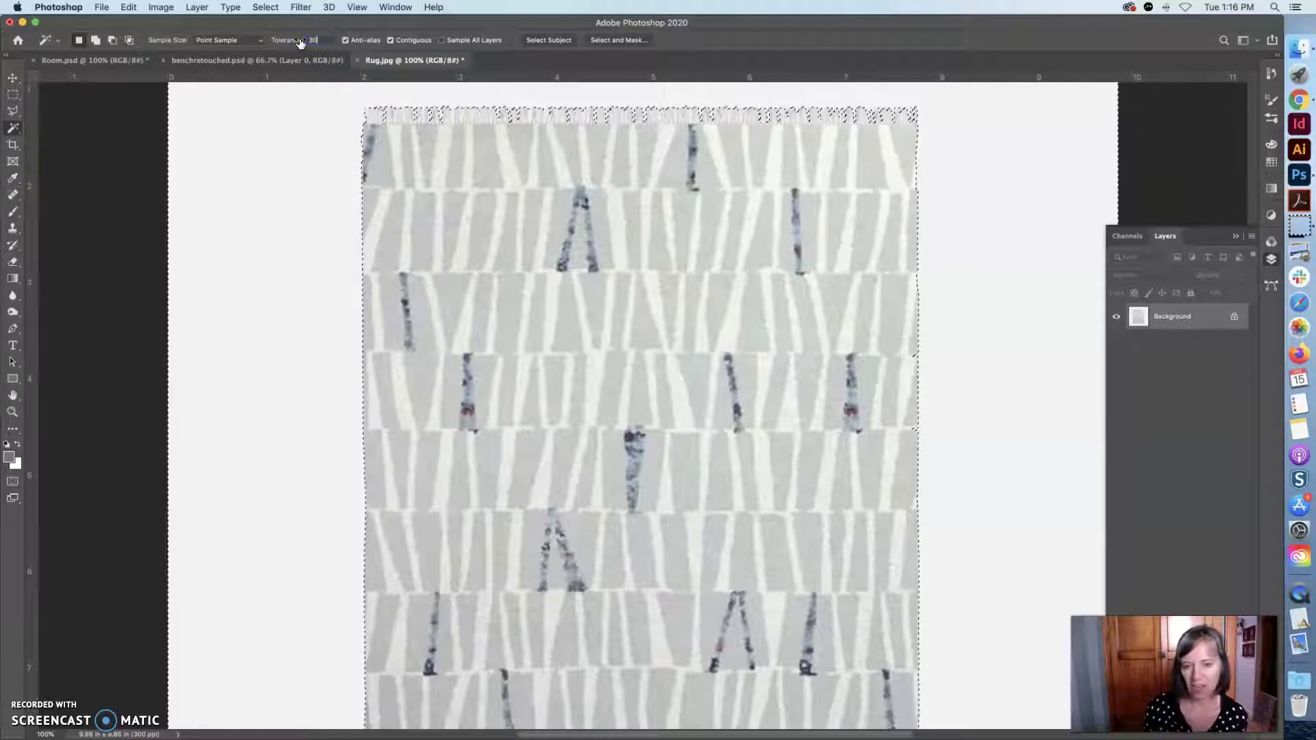
left_click(968, 220)
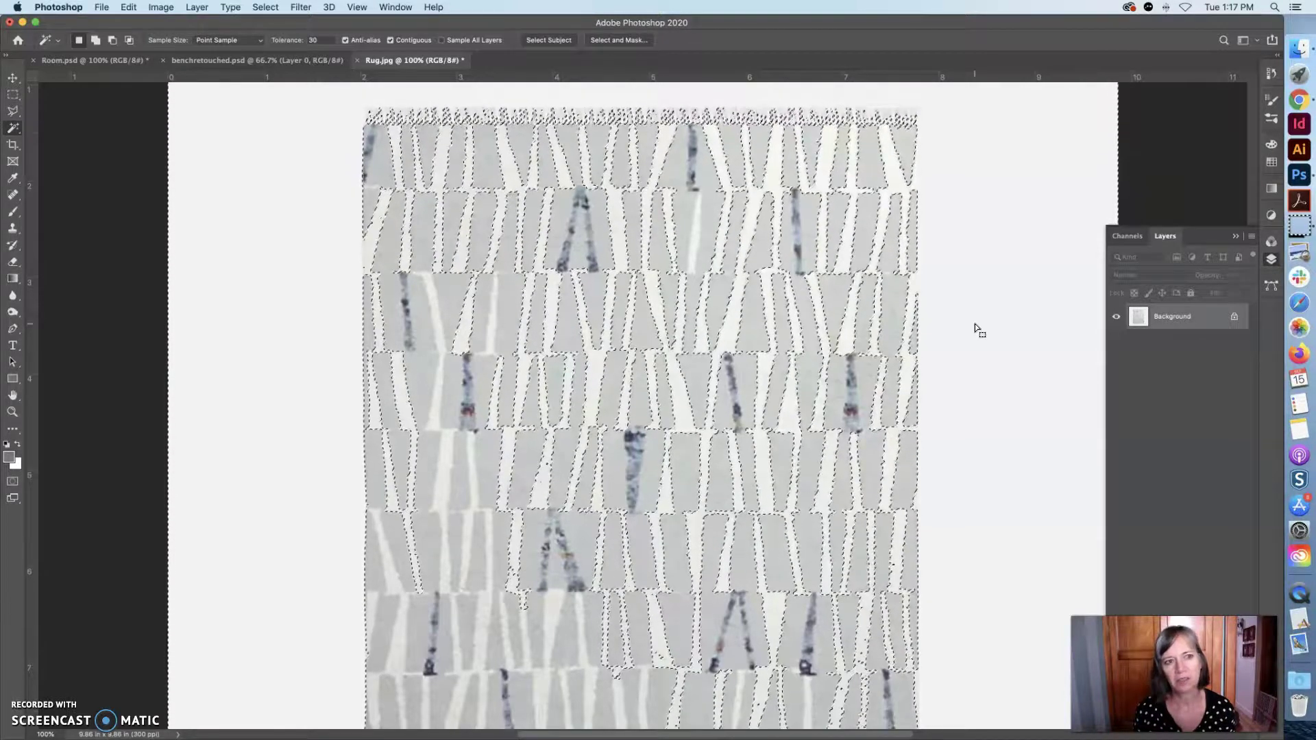
left_click(900, 258)
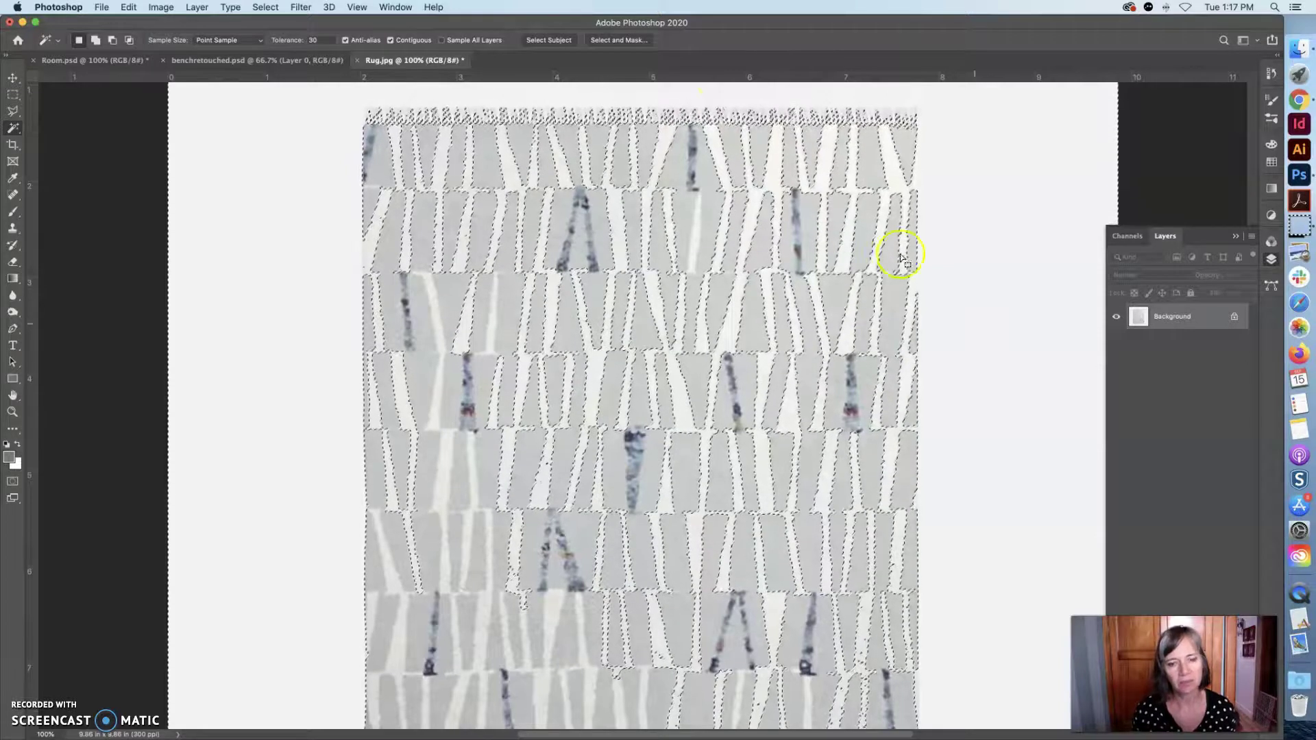
left_click(13, 94)
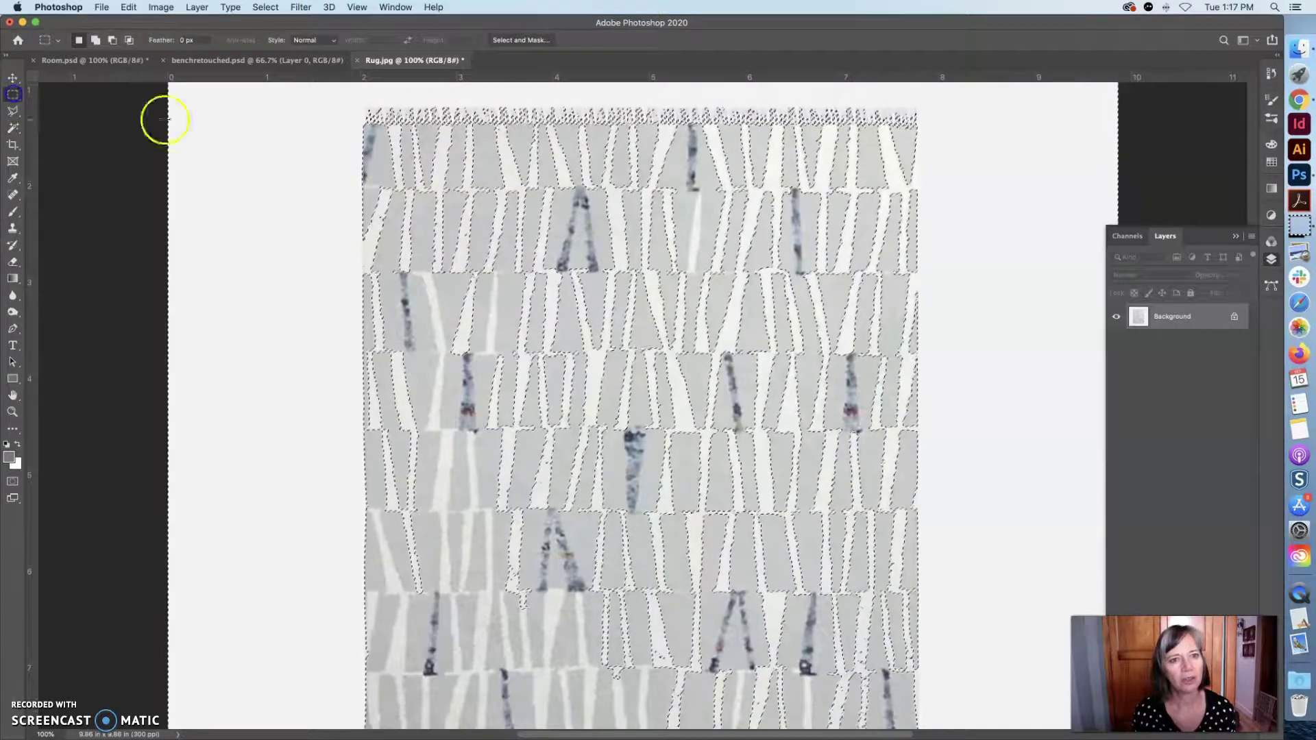
left_click(165, 119)
Open bench.jpg from the Assignment 3 folder
left_click(103, 7)
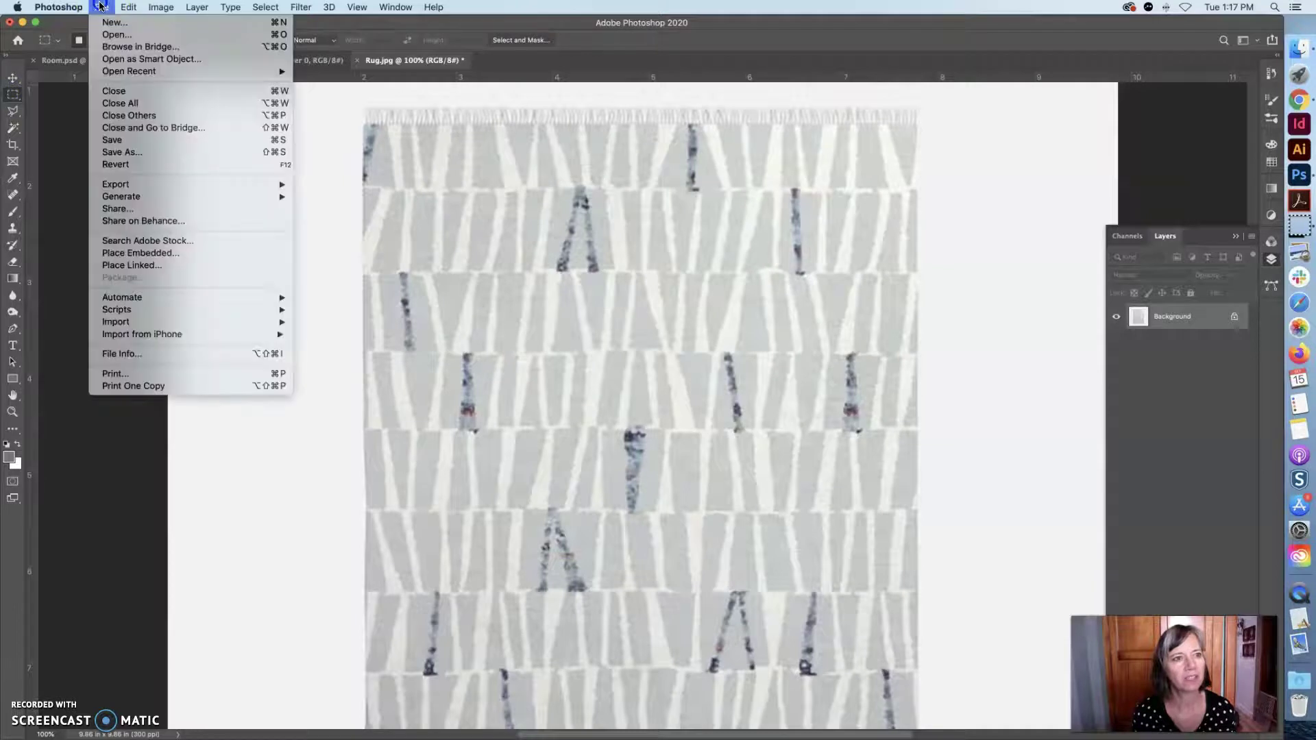
left_click(162, 59)
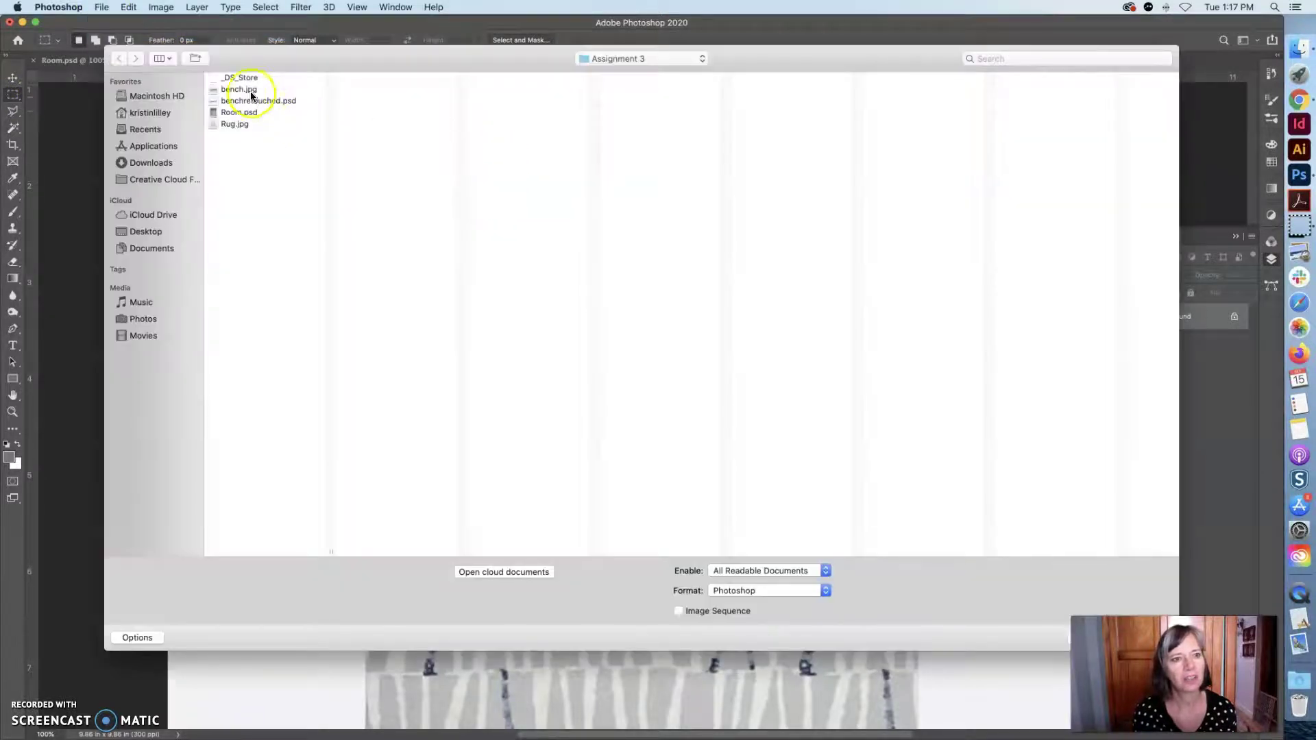
left_click(248, 89)
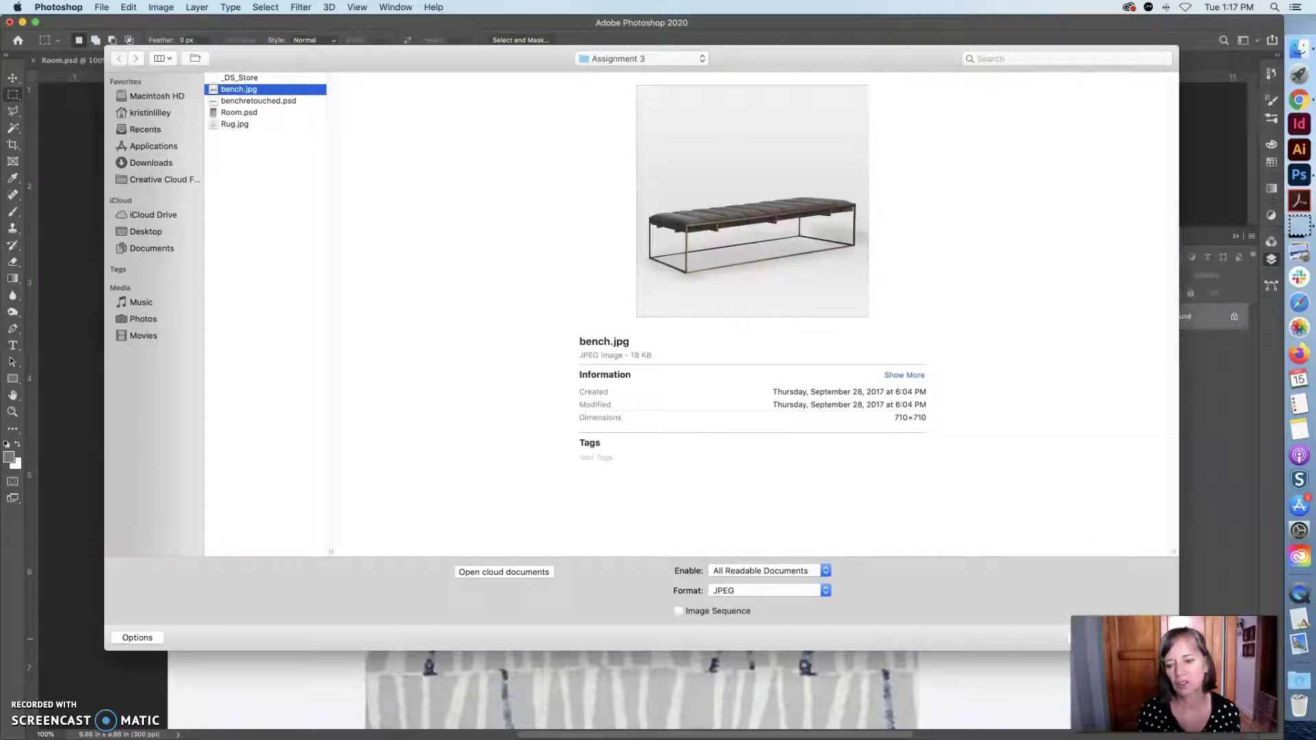
key("Escape")
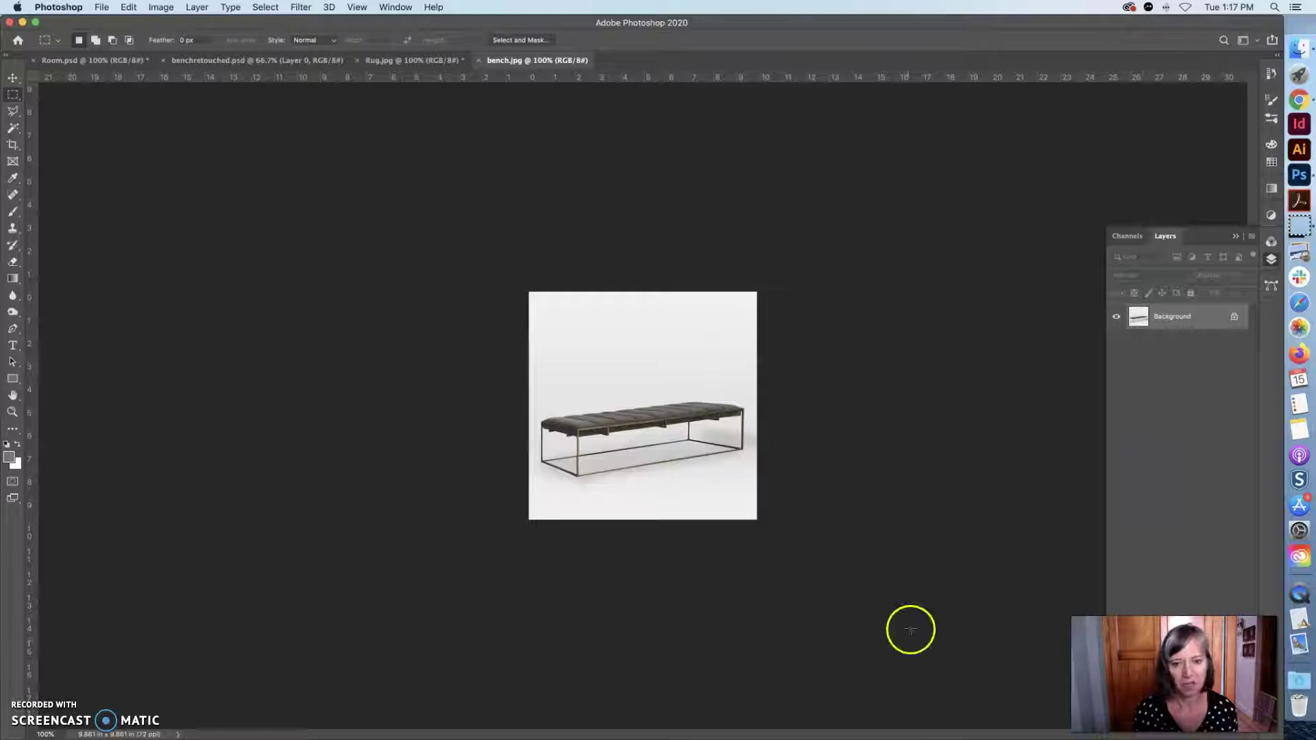
With the Magic Wand, try selecting the background around the bench, and separately the opening at the right end of its frame
key("super+space")
key("super+space")
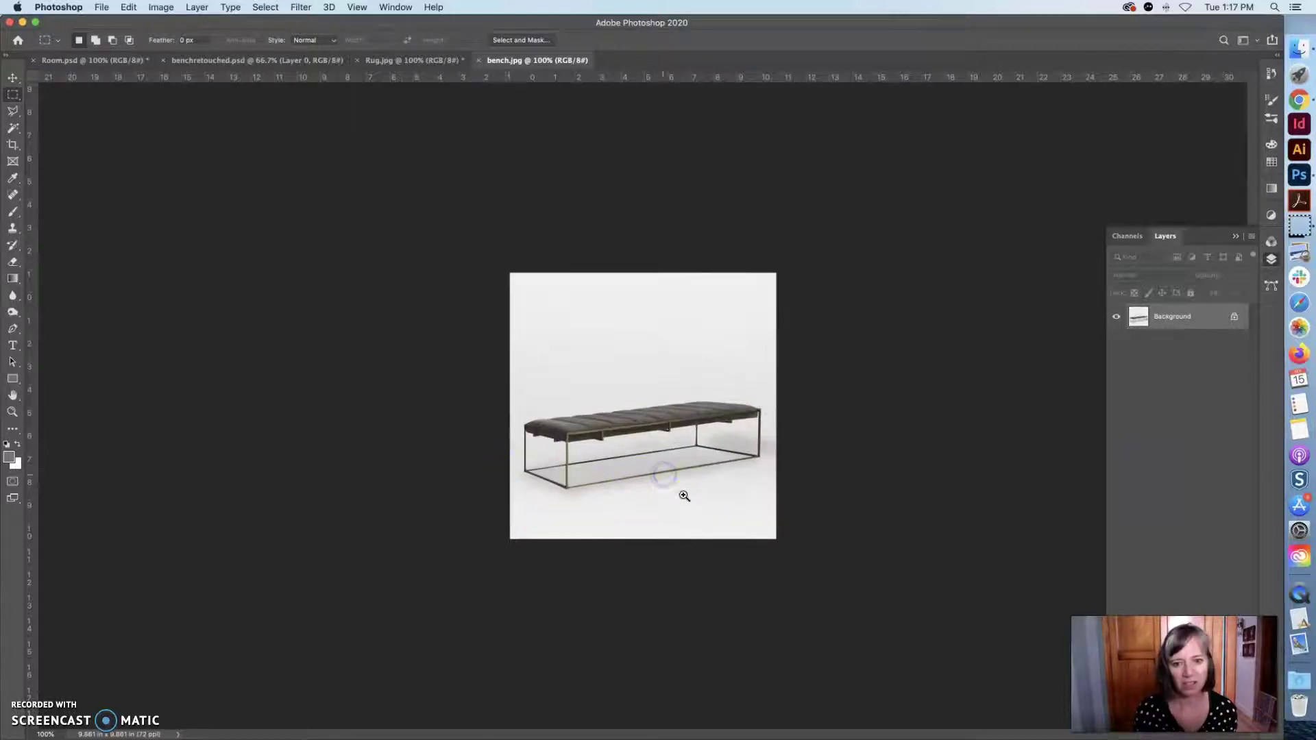
left_click(751, 576)
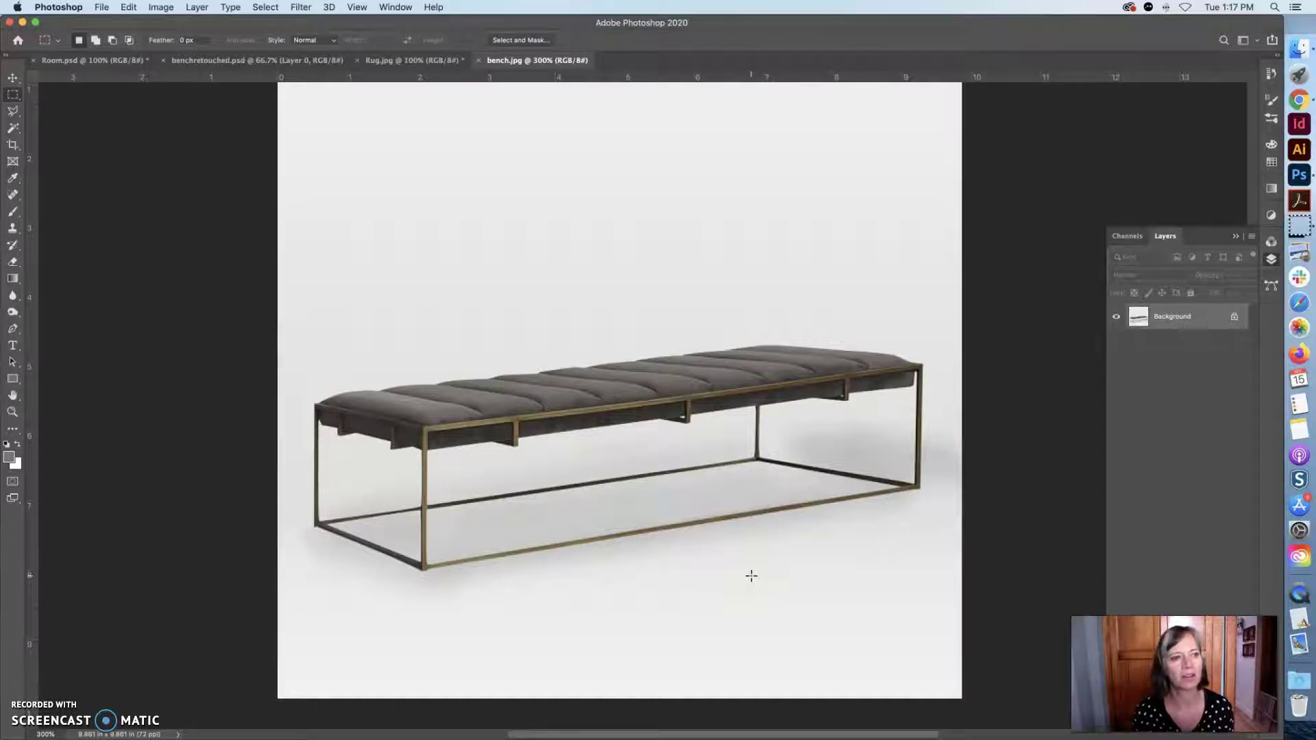
left_click(14, 130)
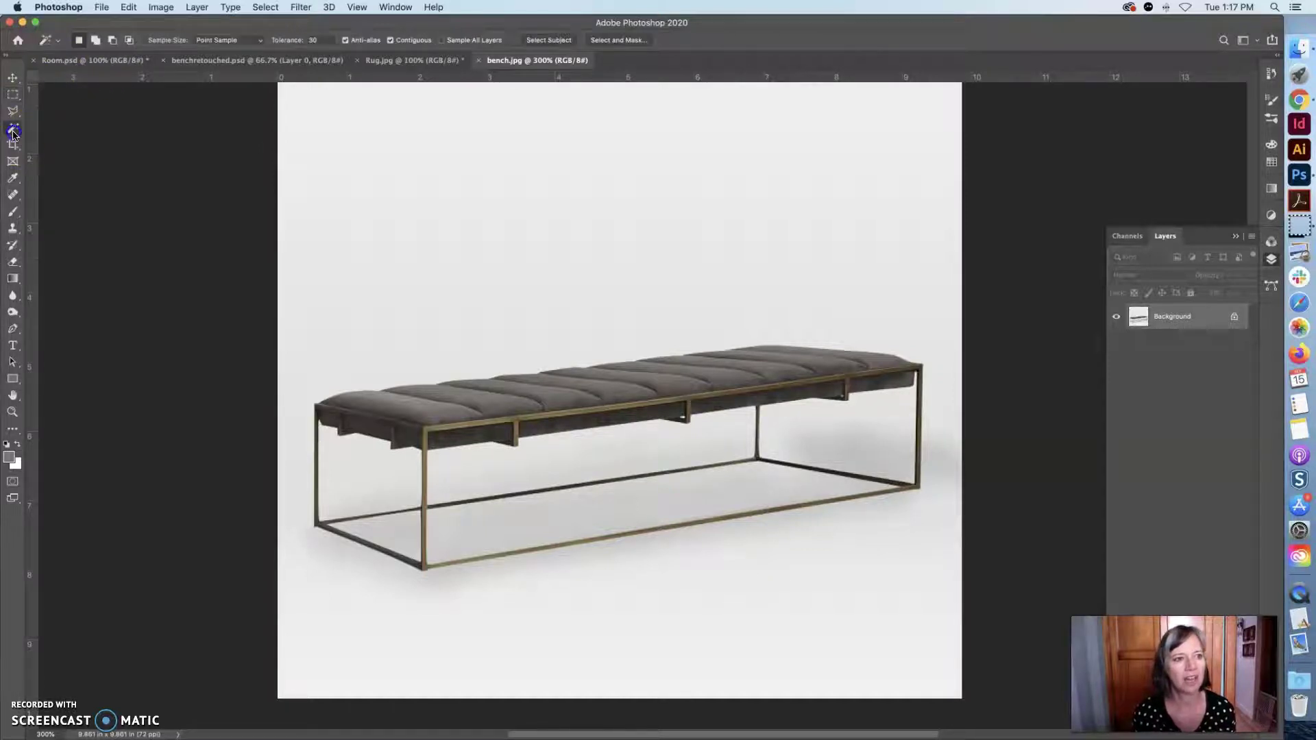
left_click(691, 365)
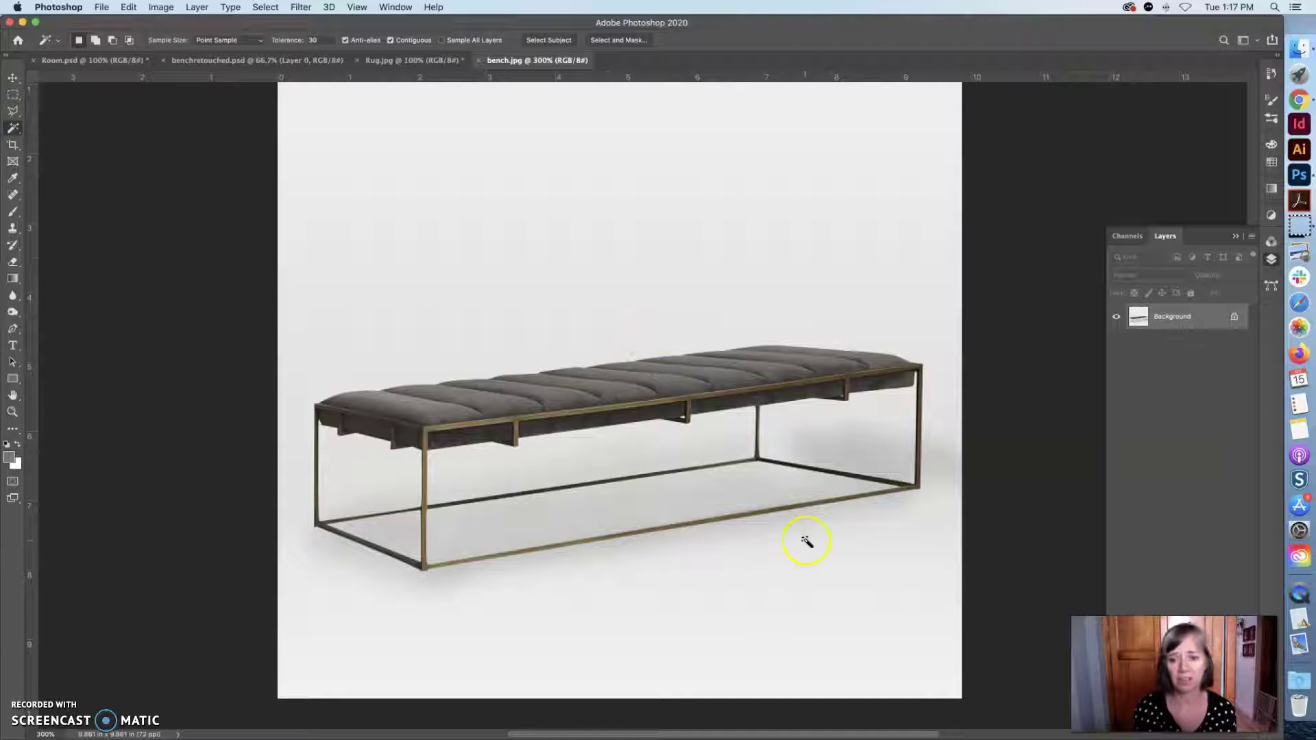
left_click(640, 537)
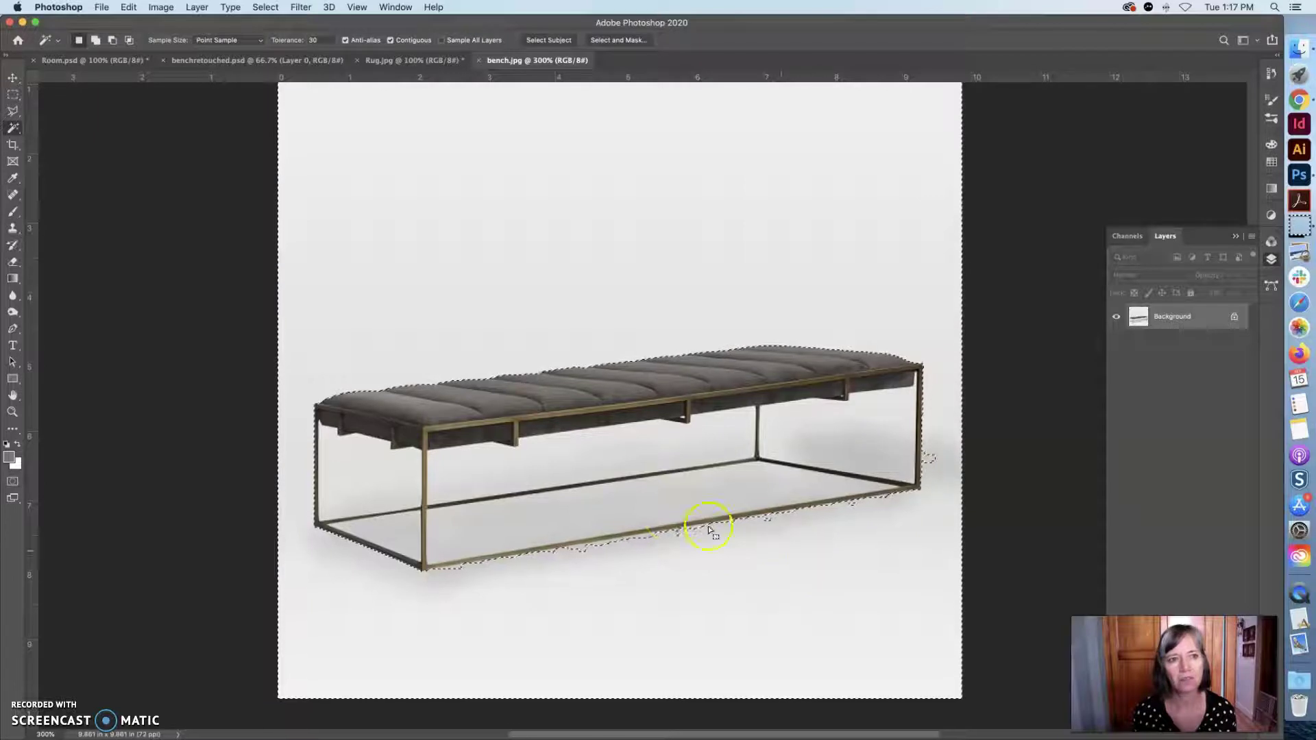
left_click(867, 440)
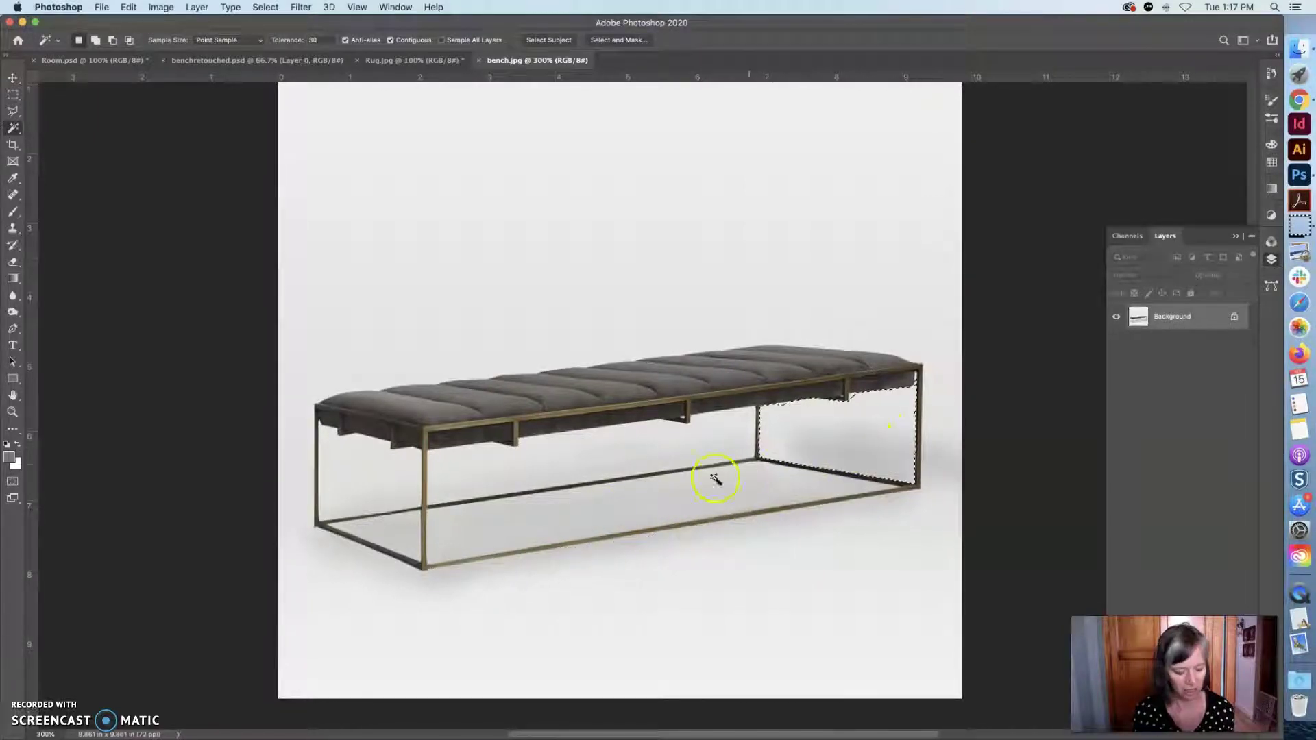
Select the background outside the bench with the Magic Wand, adding the light floor area below it so the selection reaches the frame
key("super+space")
left_click(590, 537)
left_click(622, 546)
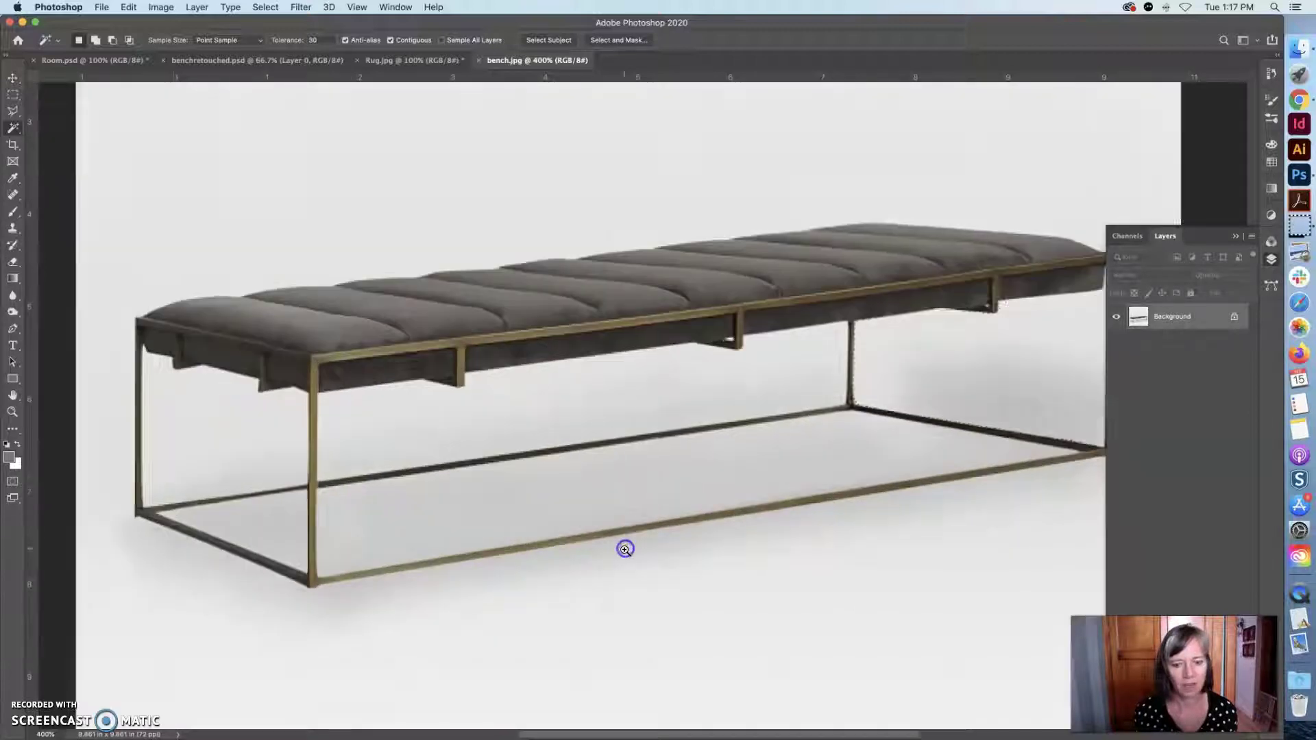
left_click(622, 550)
left_click(596, 547)
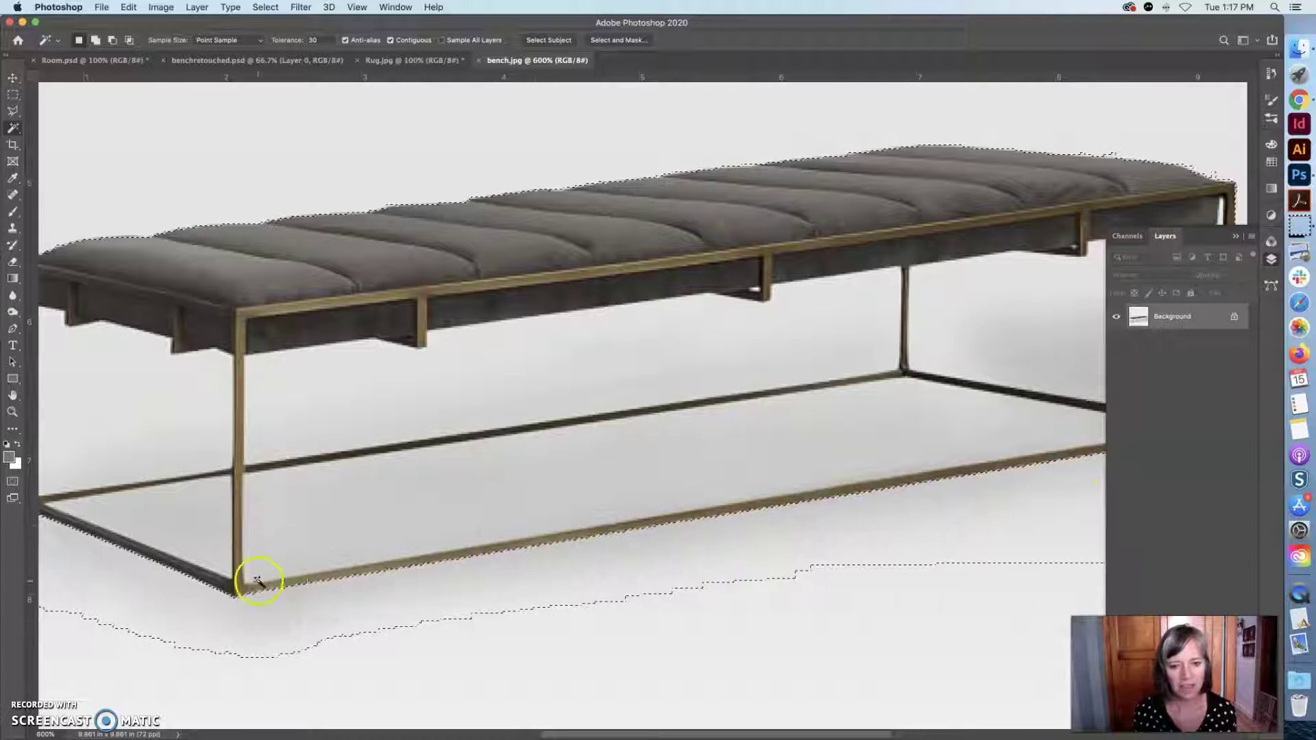
left_click(775, 614, "shift")
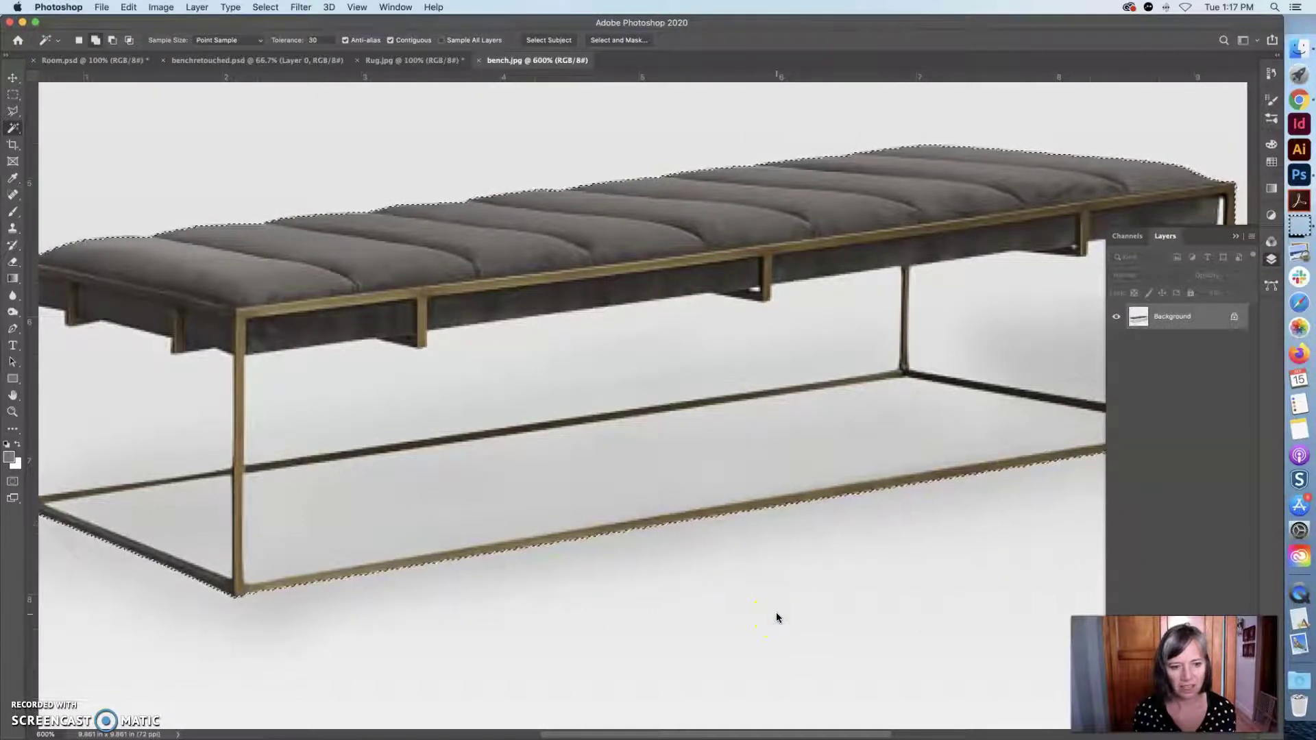
scroll(786, 618, "down", 10)
scroll(786, 618, "up", 5)
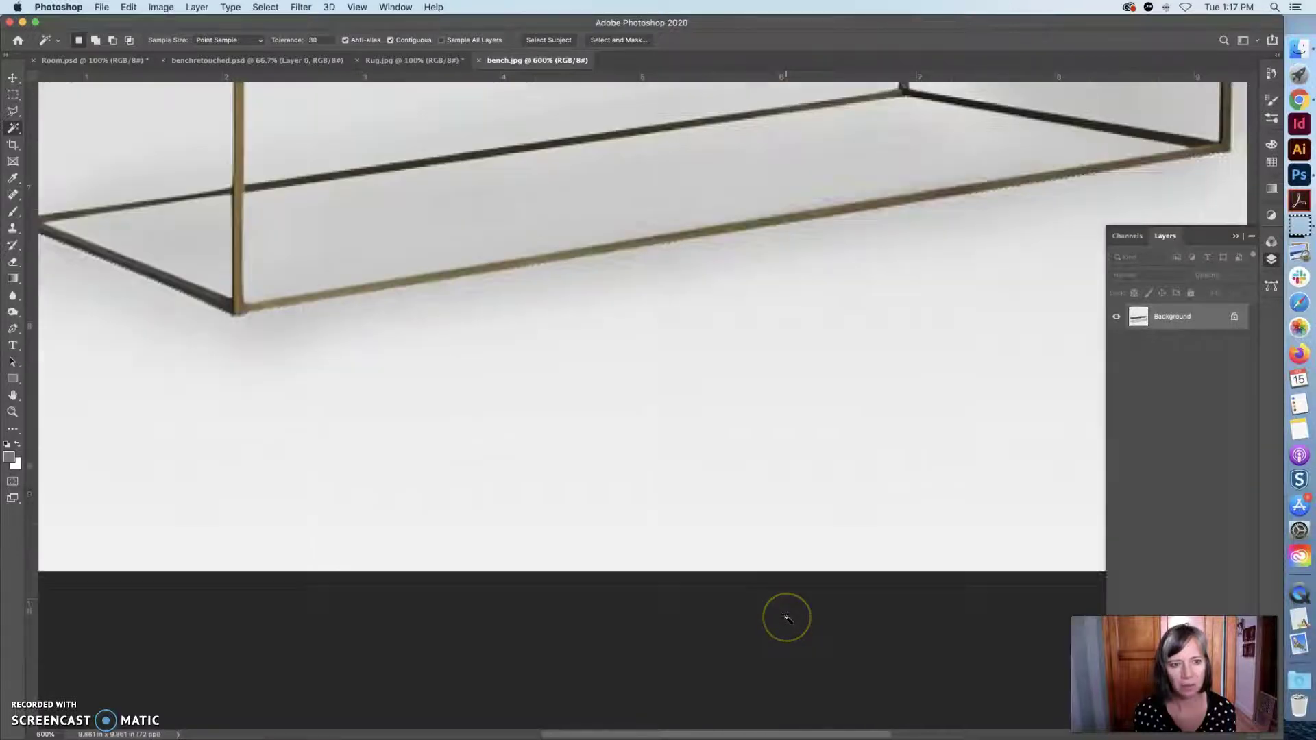
scroll(786, 618, "up", 3)
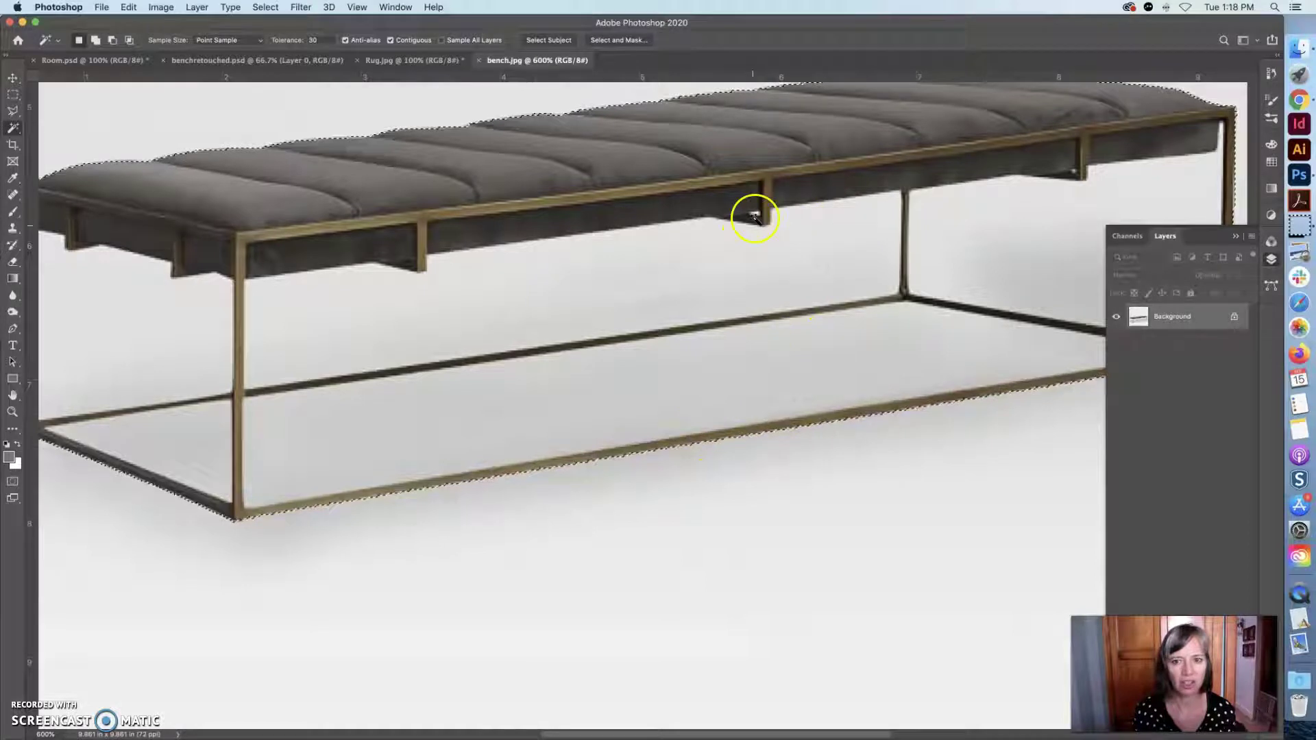
scroll(831, 229, "up", 2)
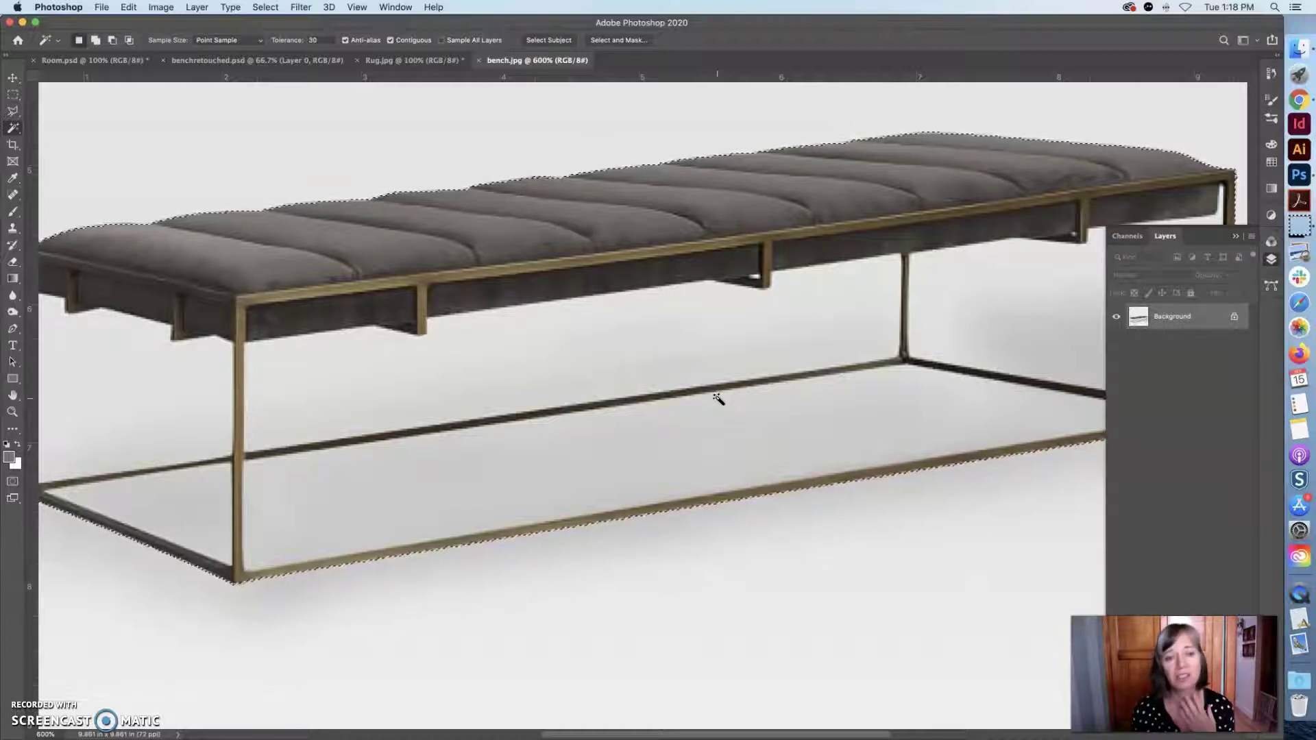
Switch to Rug.jpg and try selecting the background around the rug with the Magic Wand at tolerance 30
left_click(416, 62)
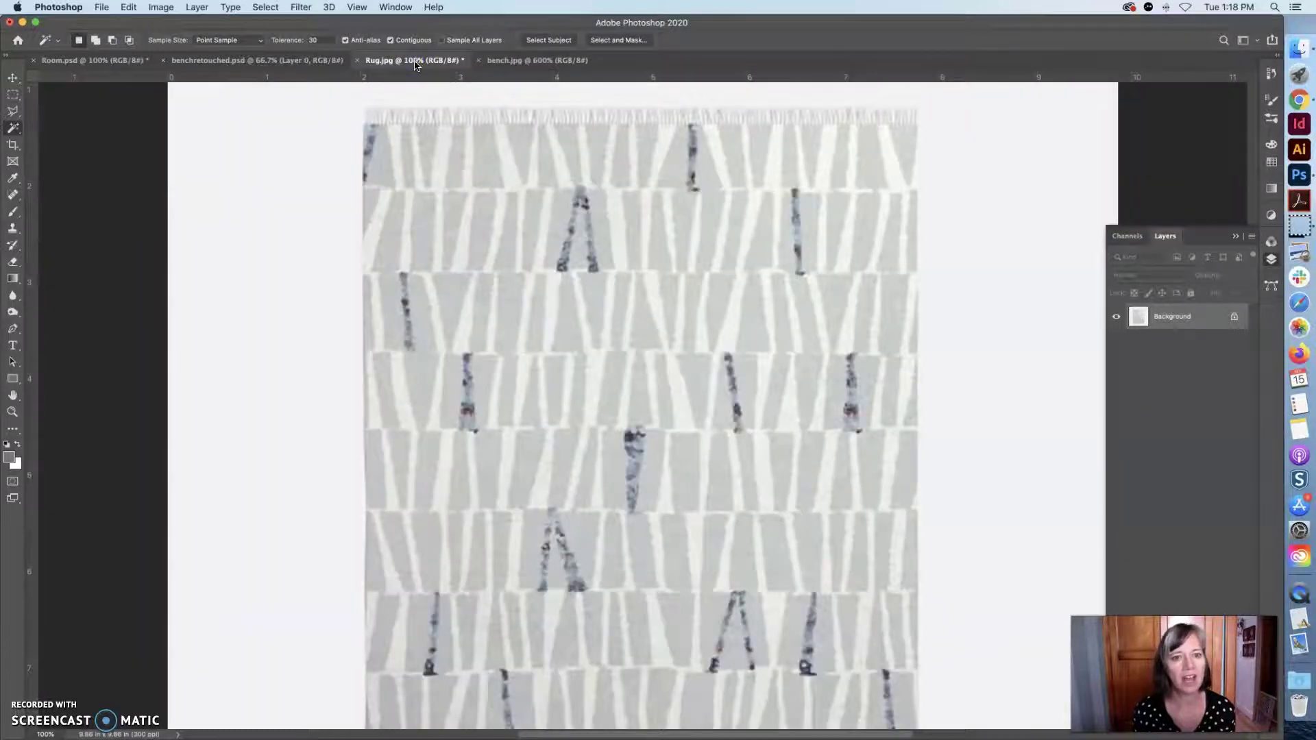
left_click(323, 139)
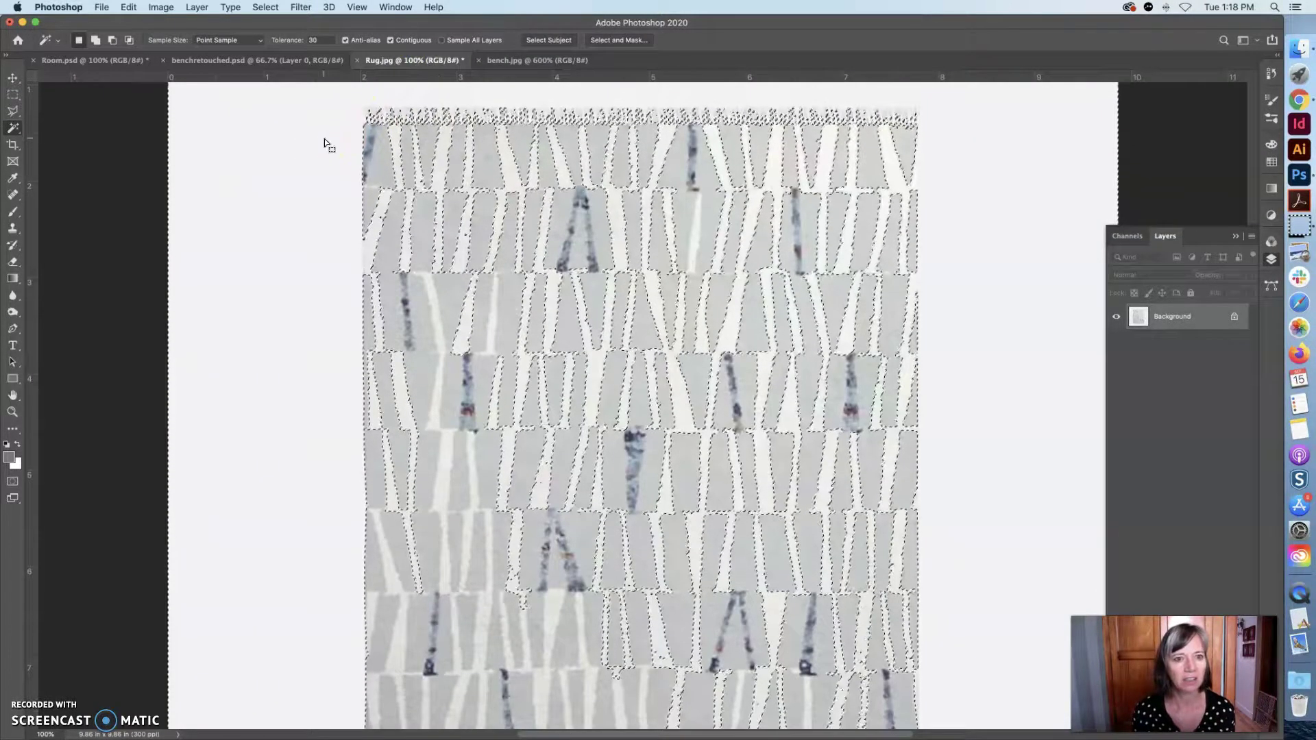
left_click(415, 149)
left_click(436, 200)
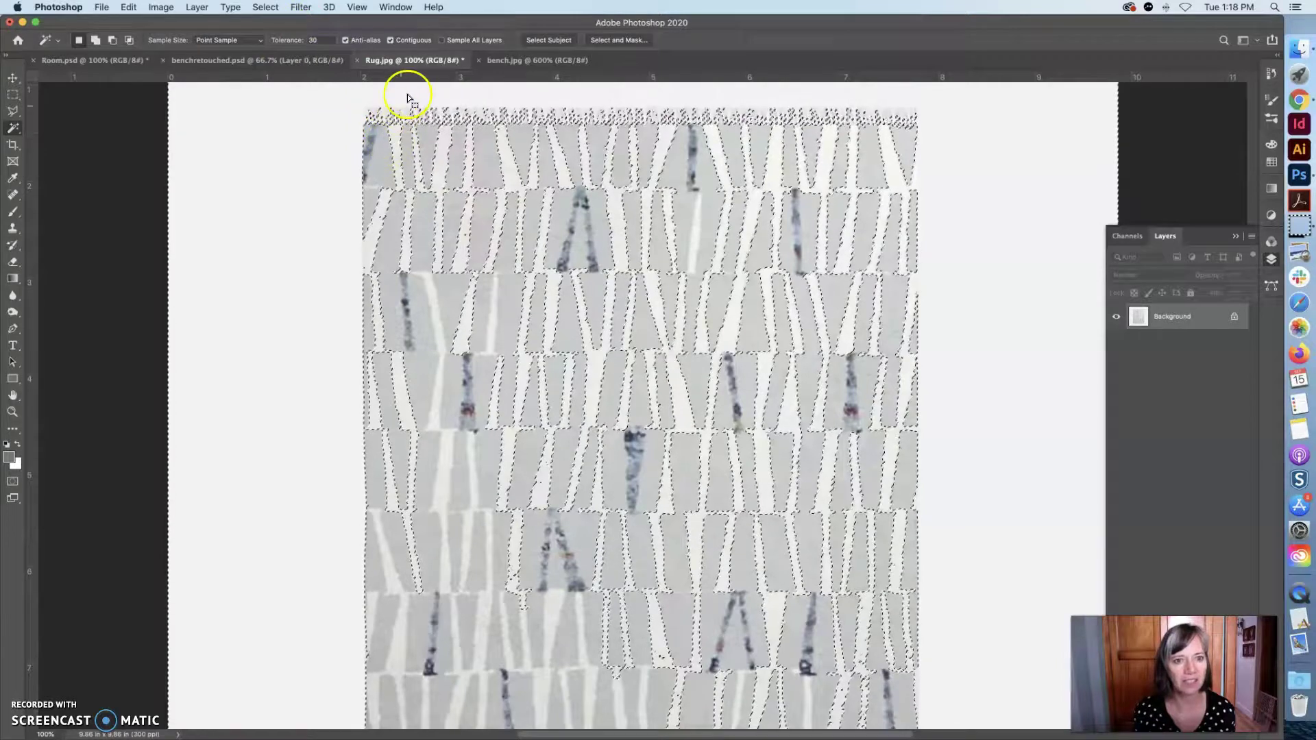
Set the Magic Wand tolerance to 10, reselect the rug's background, and examine the selection edge along the top fringe
left_click(319, 39)
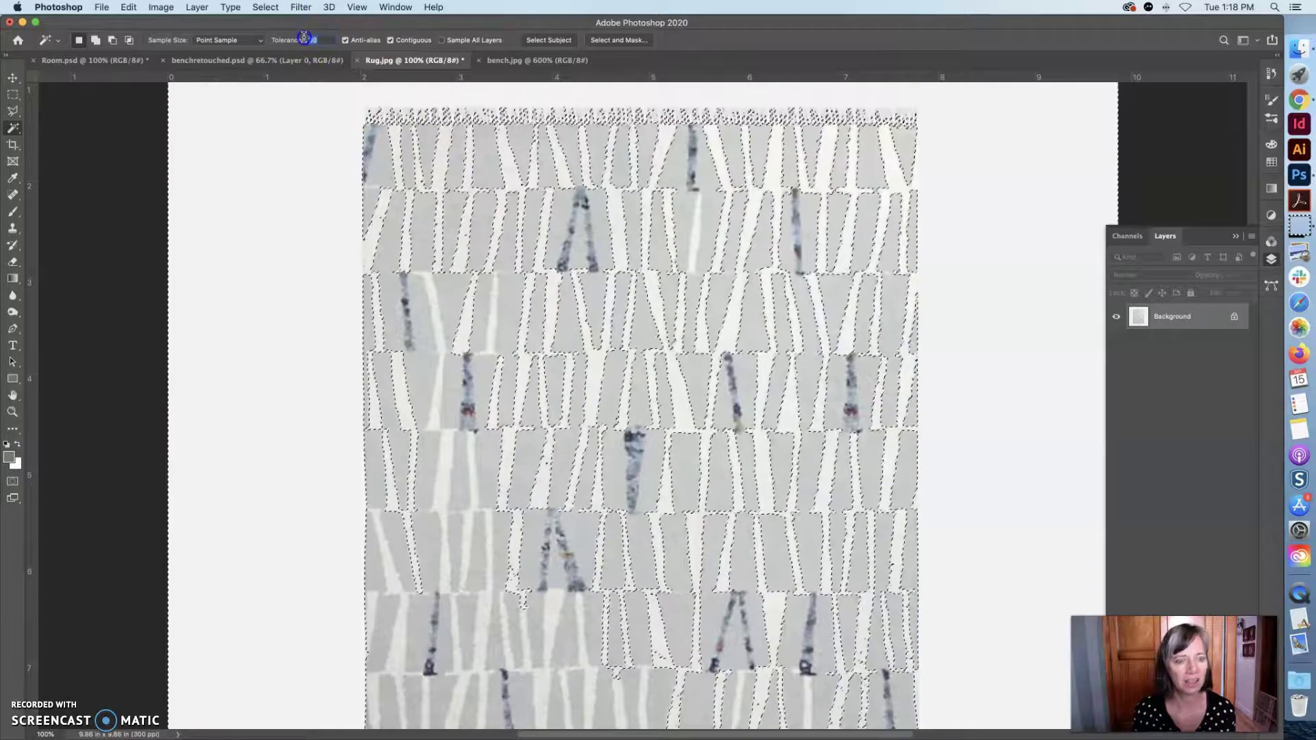
type("10")
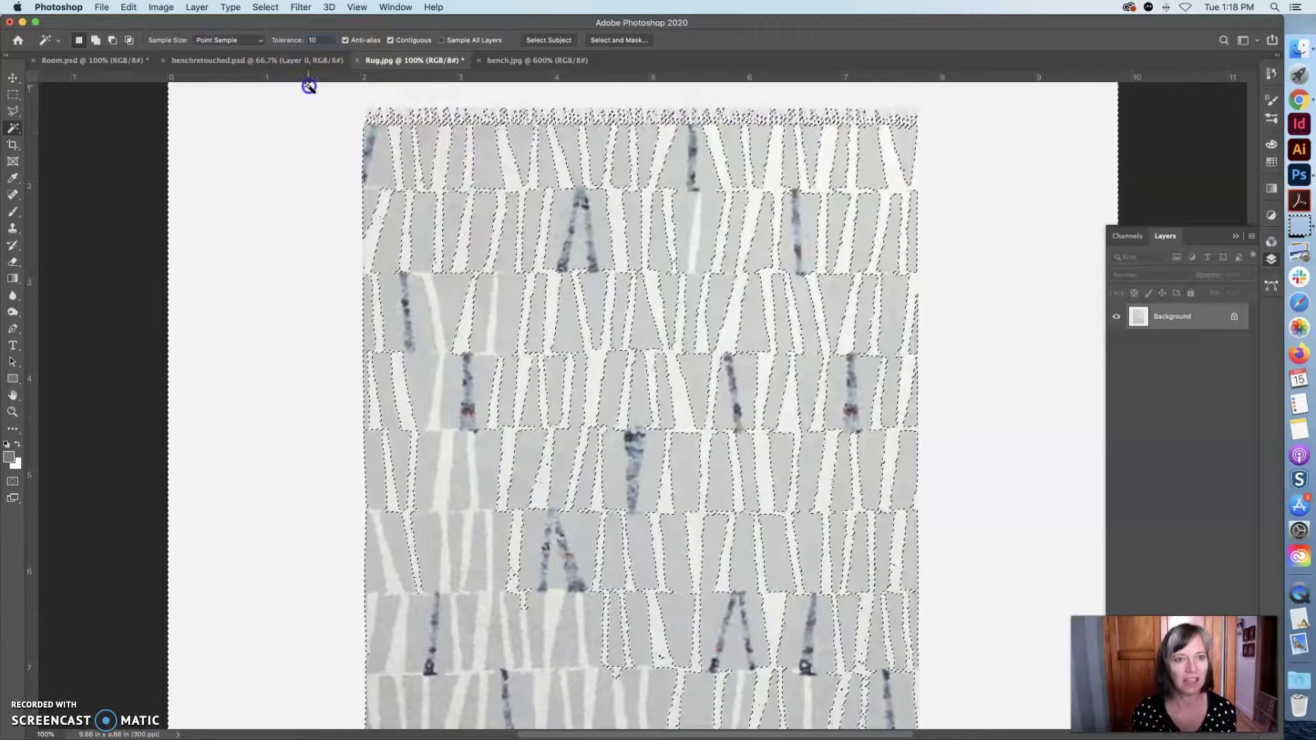
left_click(308, 124)
left_click(511, 177)
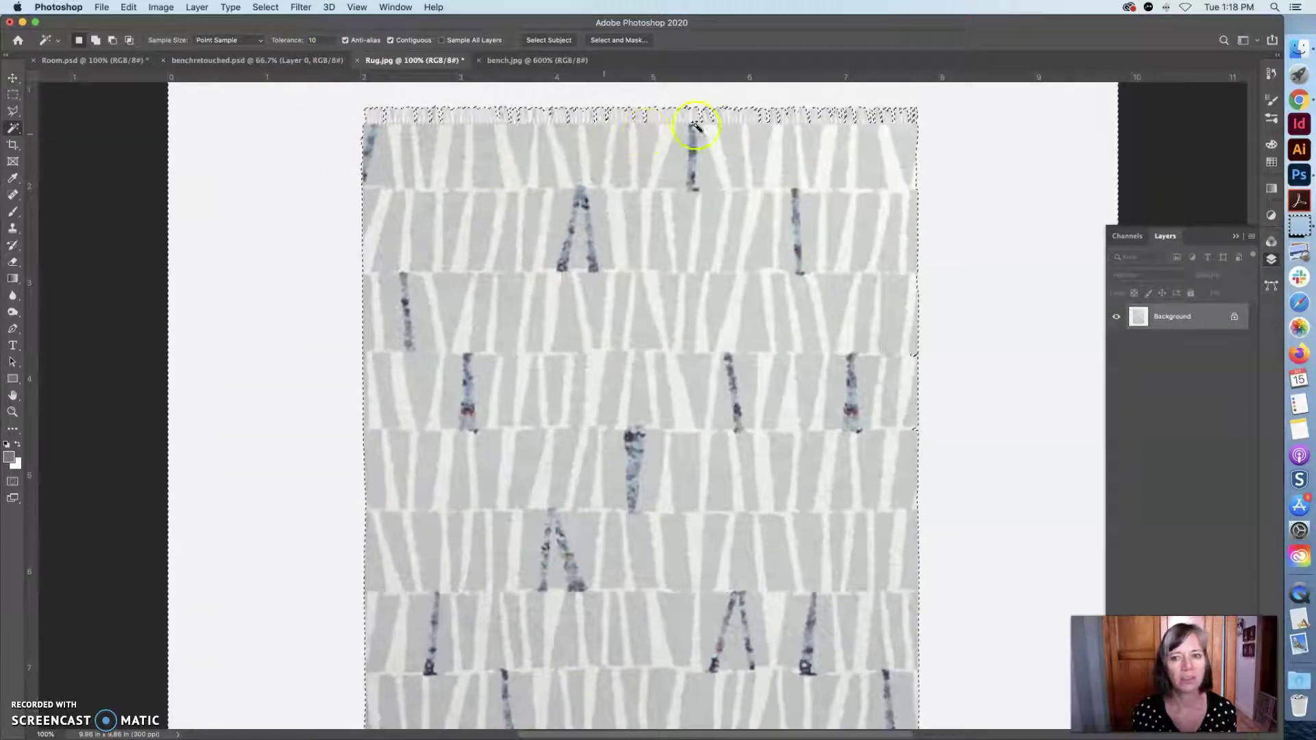
key("super+space")
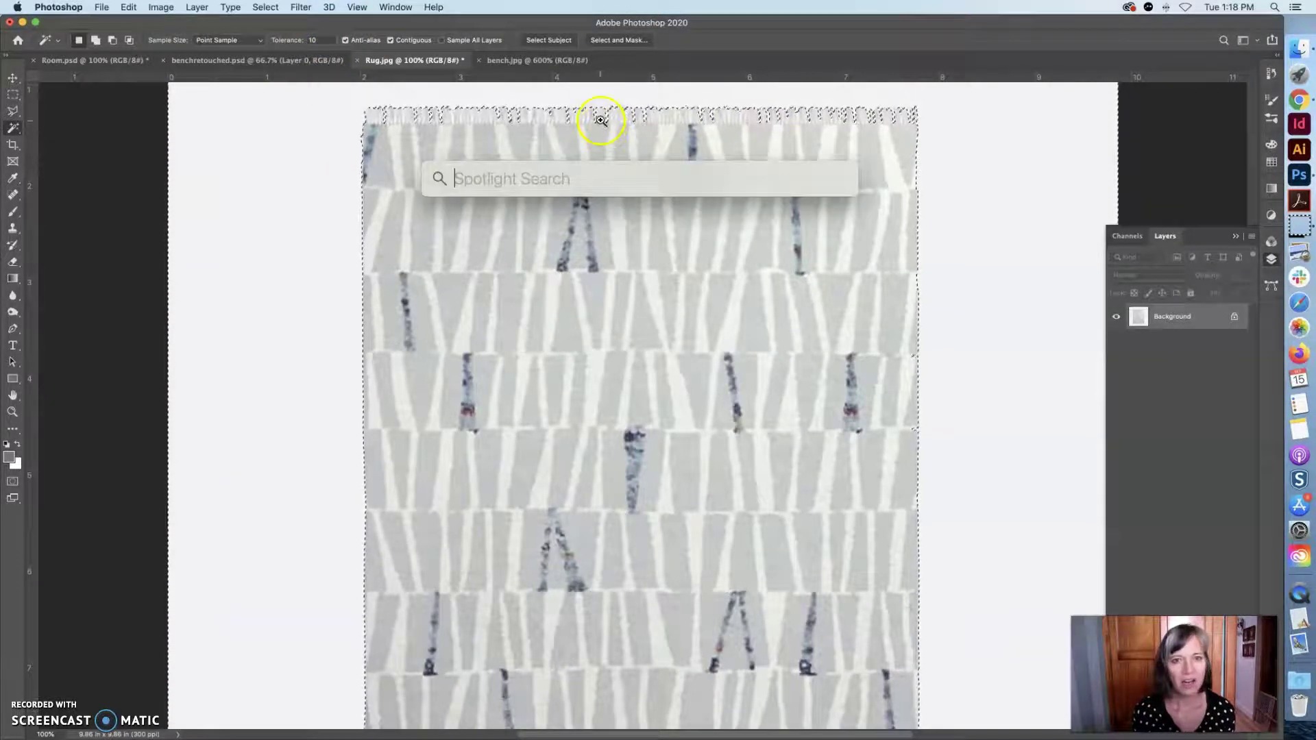
left_click(602, 128, "super")
left_click(603, 136, "super")
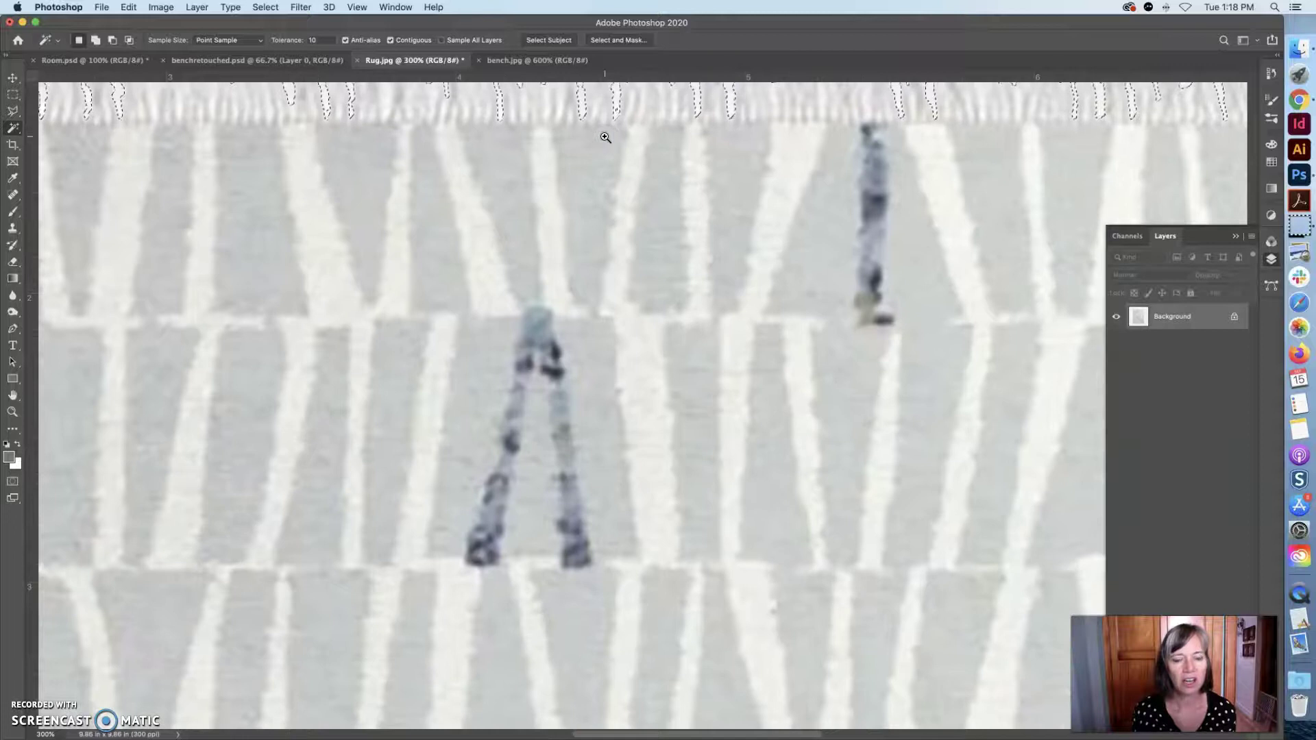
scroll(604, 137, "up", 3)
left_click(587, 162)
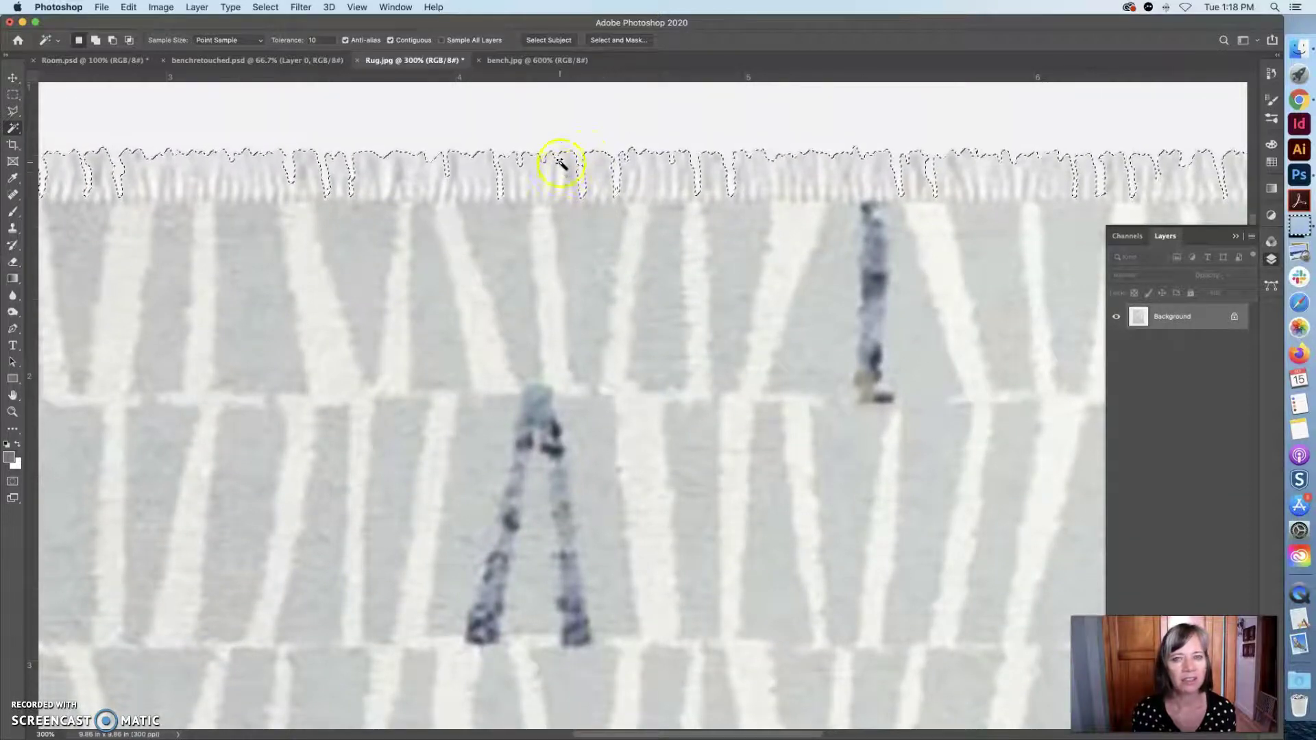
left_click(559, 182)
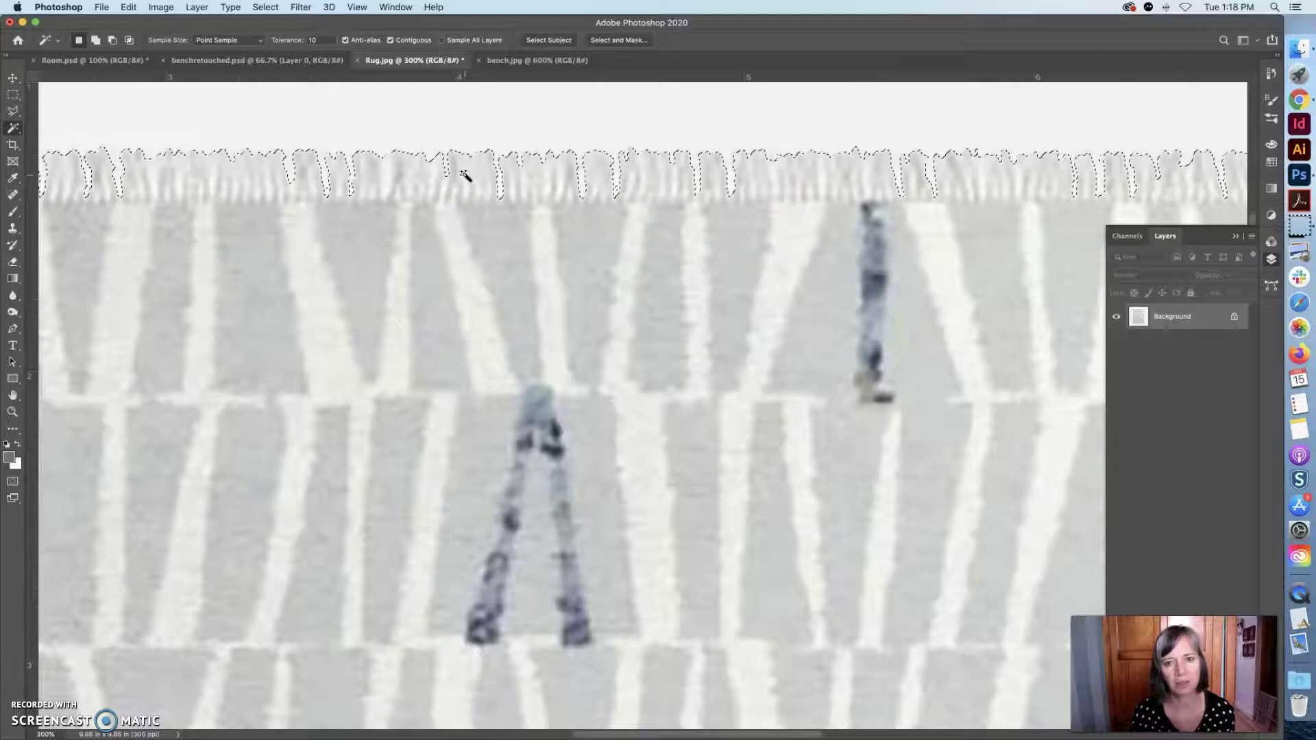
Set the Magic Wand tolerance to 12 and reselect the background above the rug's fringe
left_click(353, 6)
left_click(313, 39)
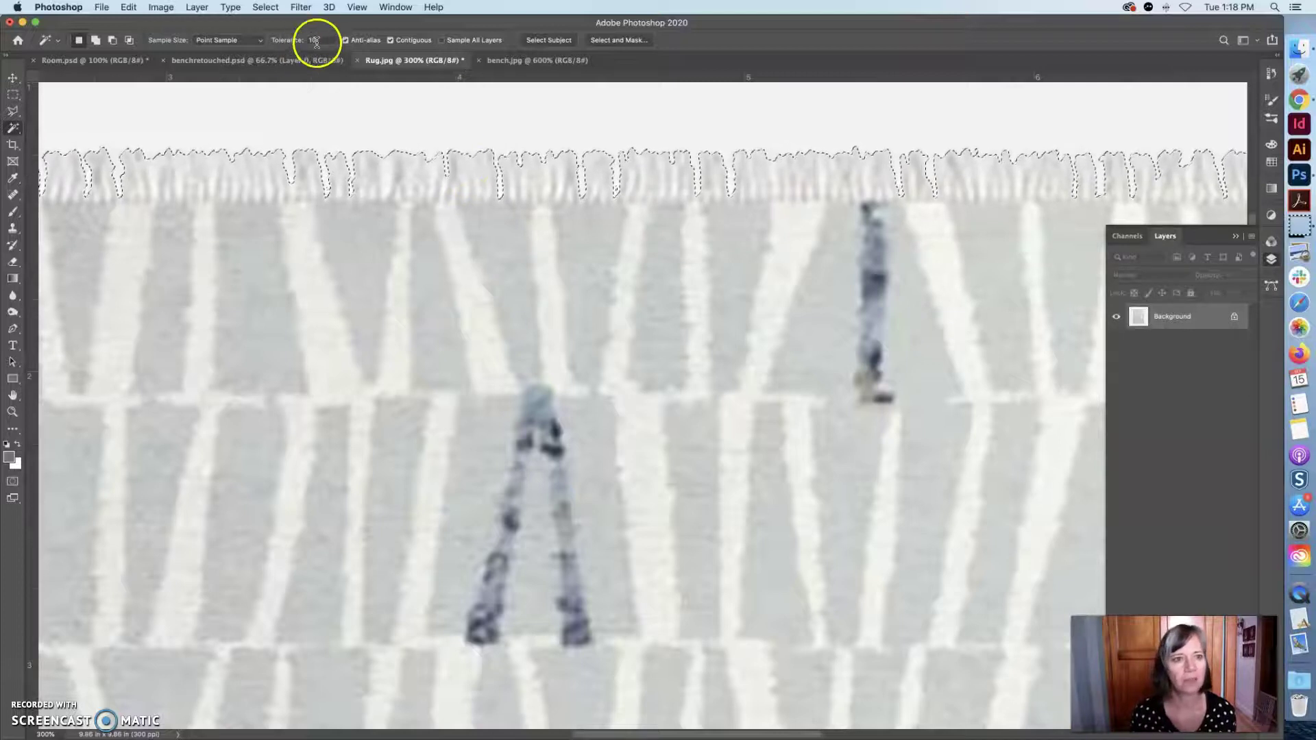
type("12")
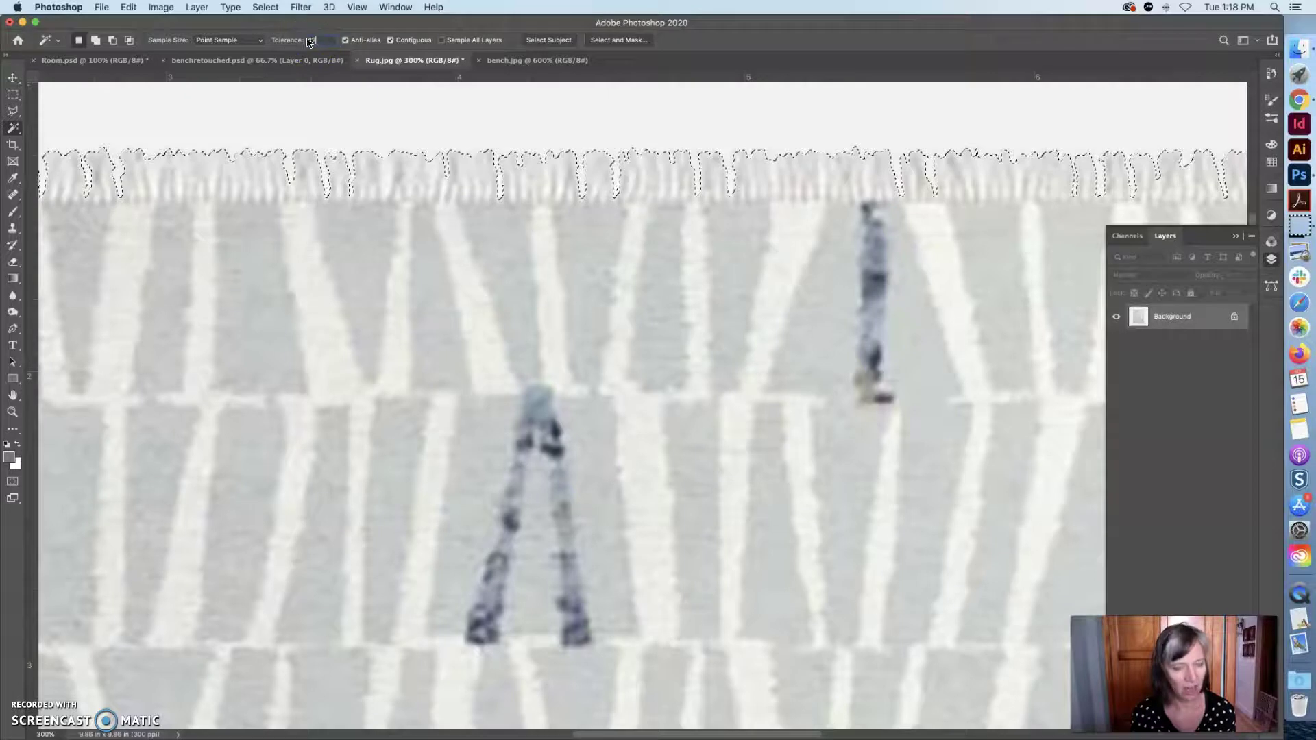
left_click(510, 122)
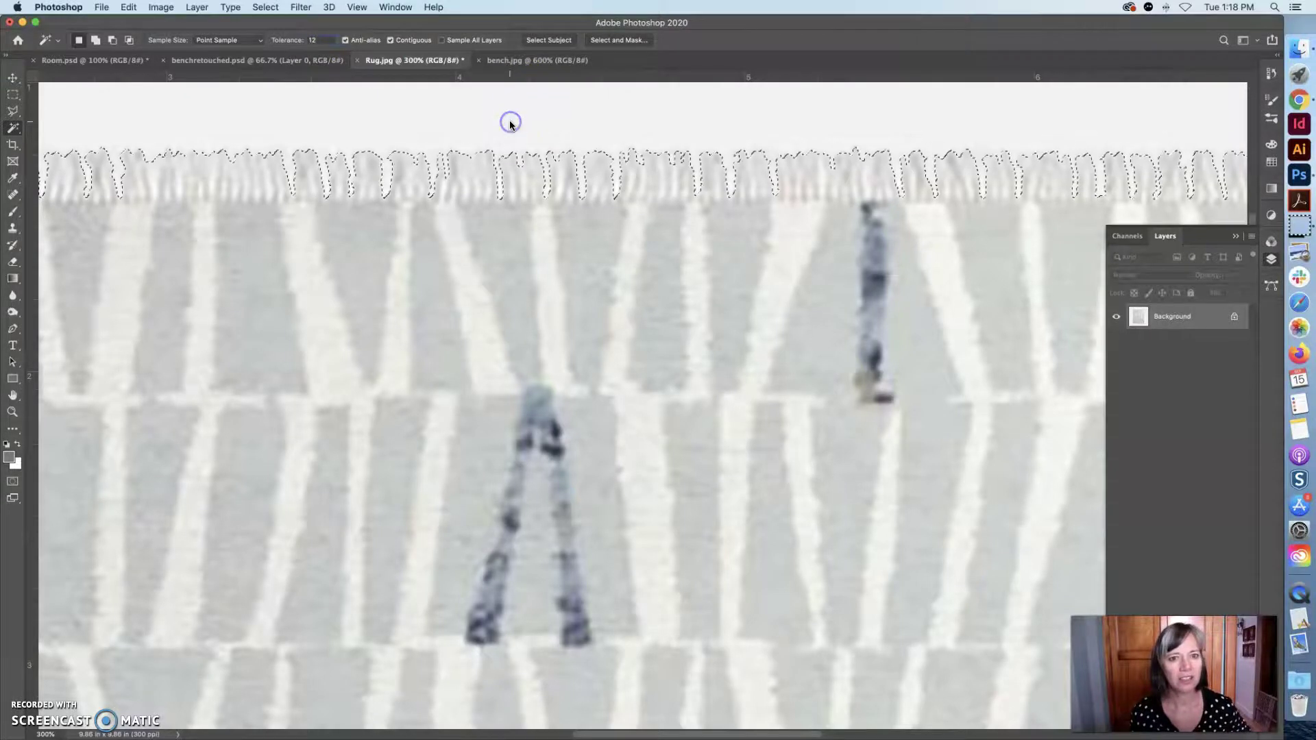
left_click(986, 288)
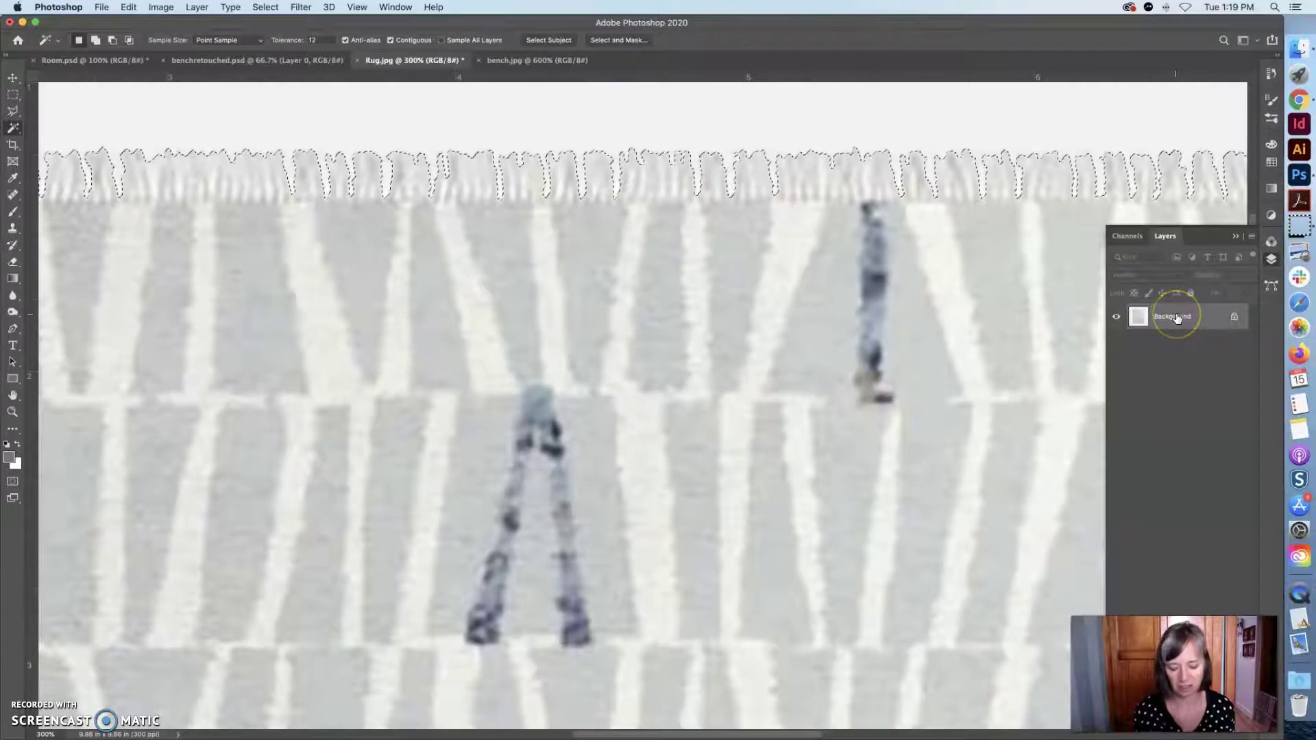
key("BackSpace")
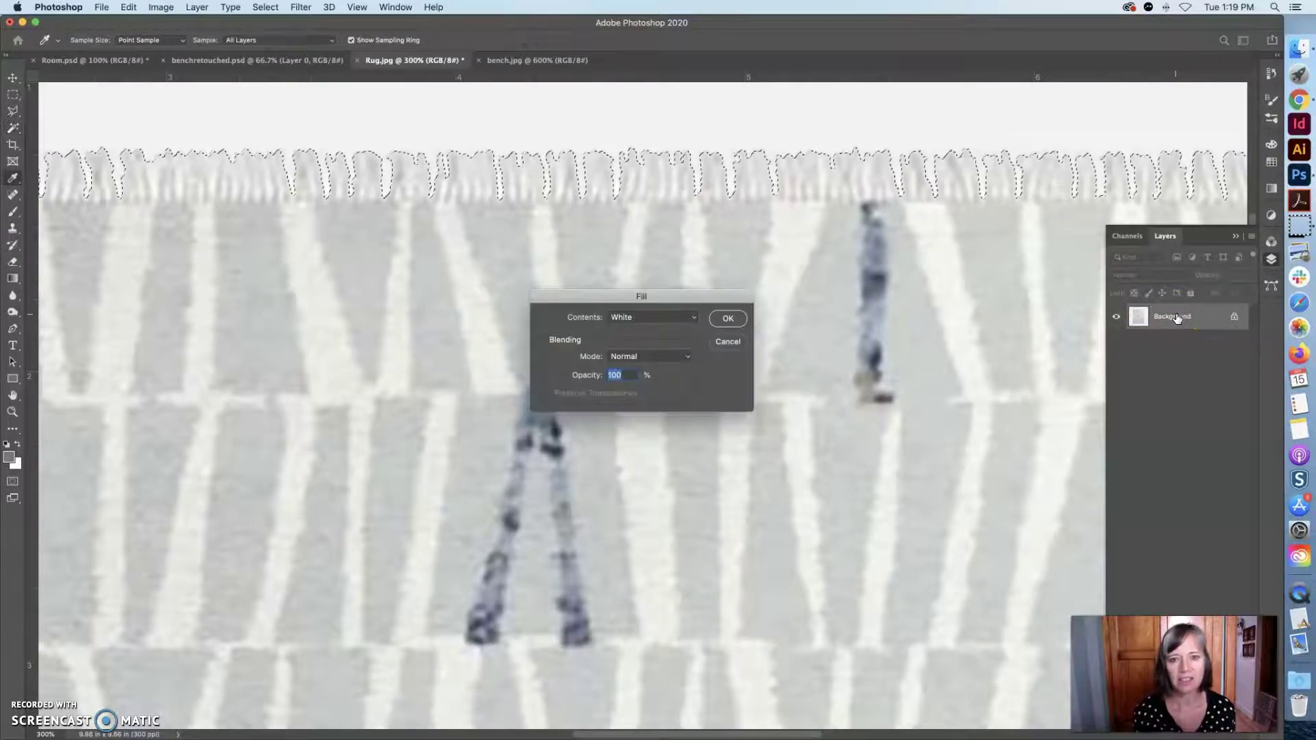
left_click(692, 319)
left_click(673, 213)
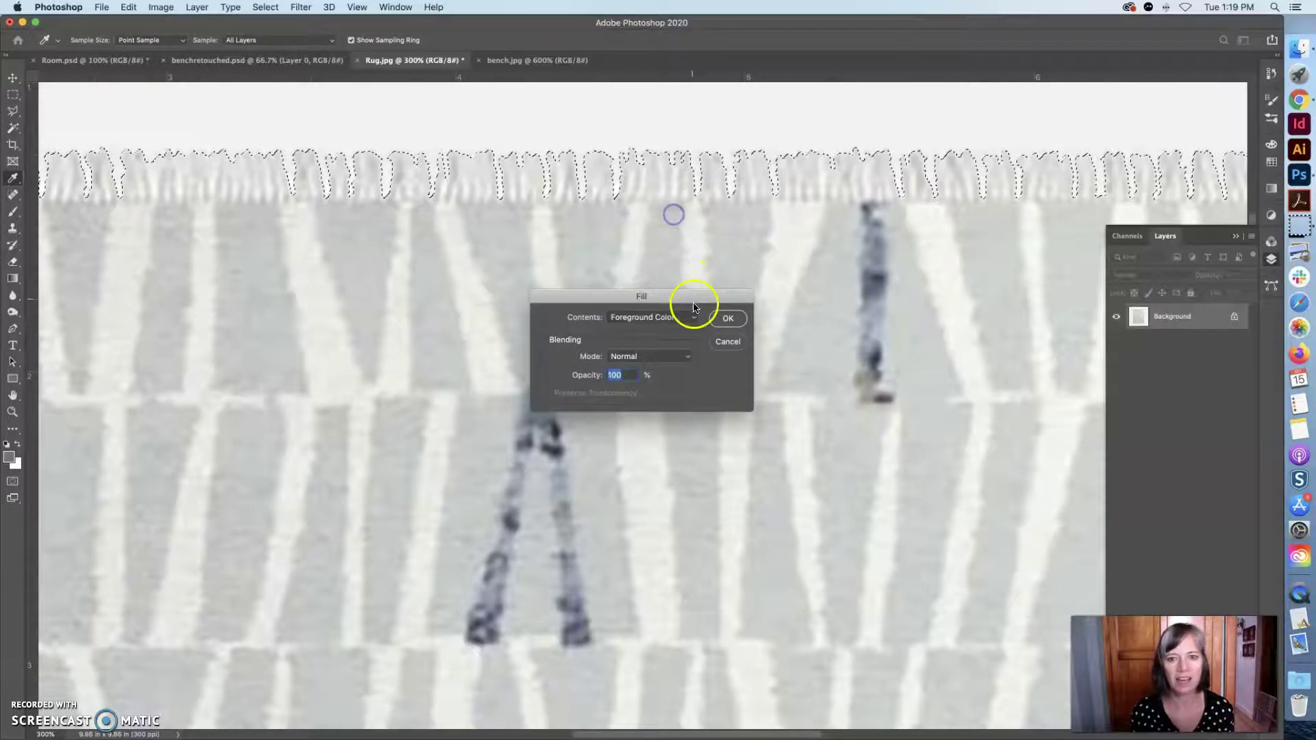
left_click(727, 342)
key("w")
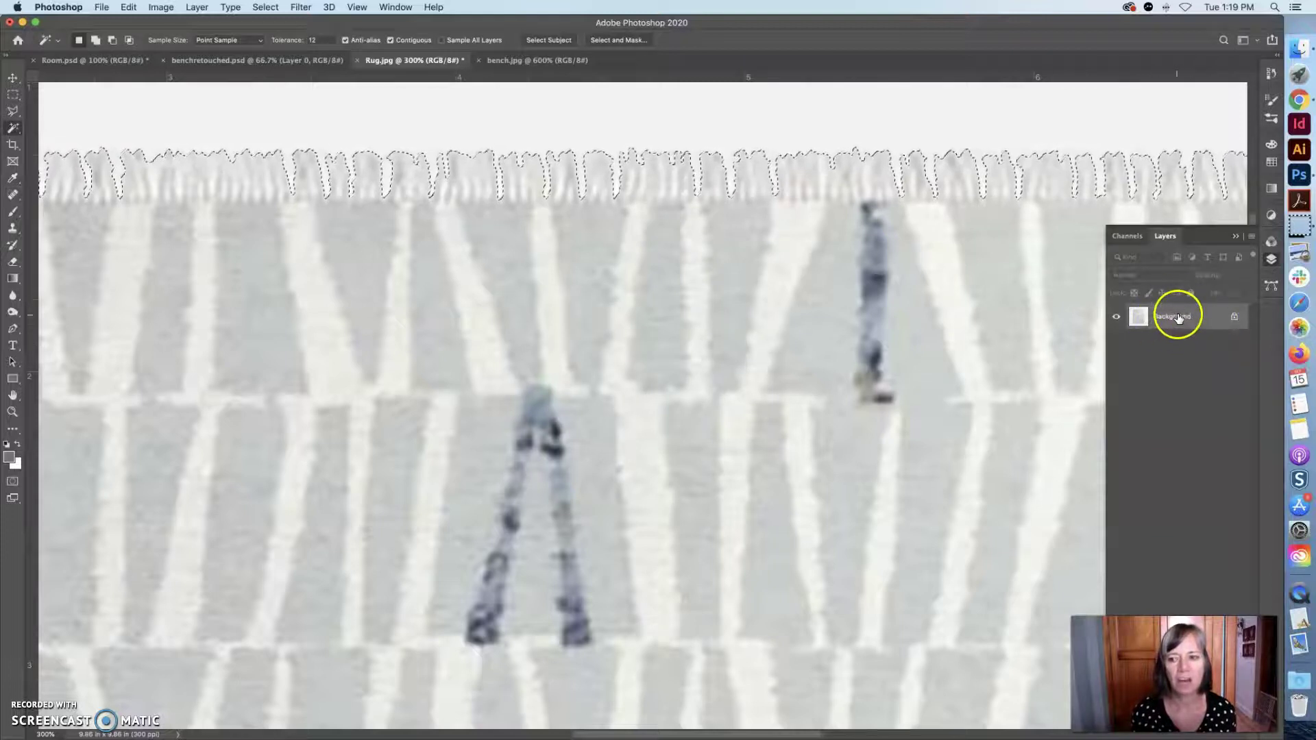
Convert the locked Background into a regular layer named Layer 0, then delete the selected background and clear the selection
left_click(1178, 317)
left_click(1177, 317)
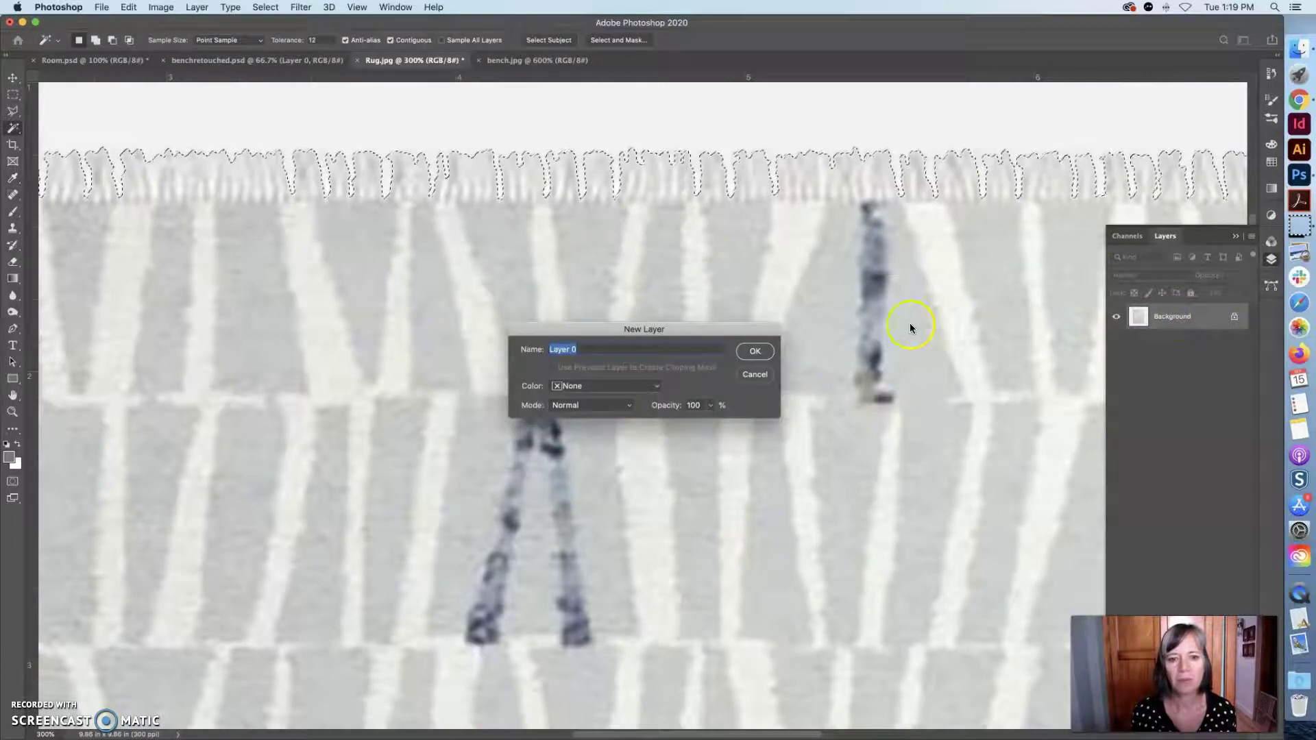
left_click(757, 352)
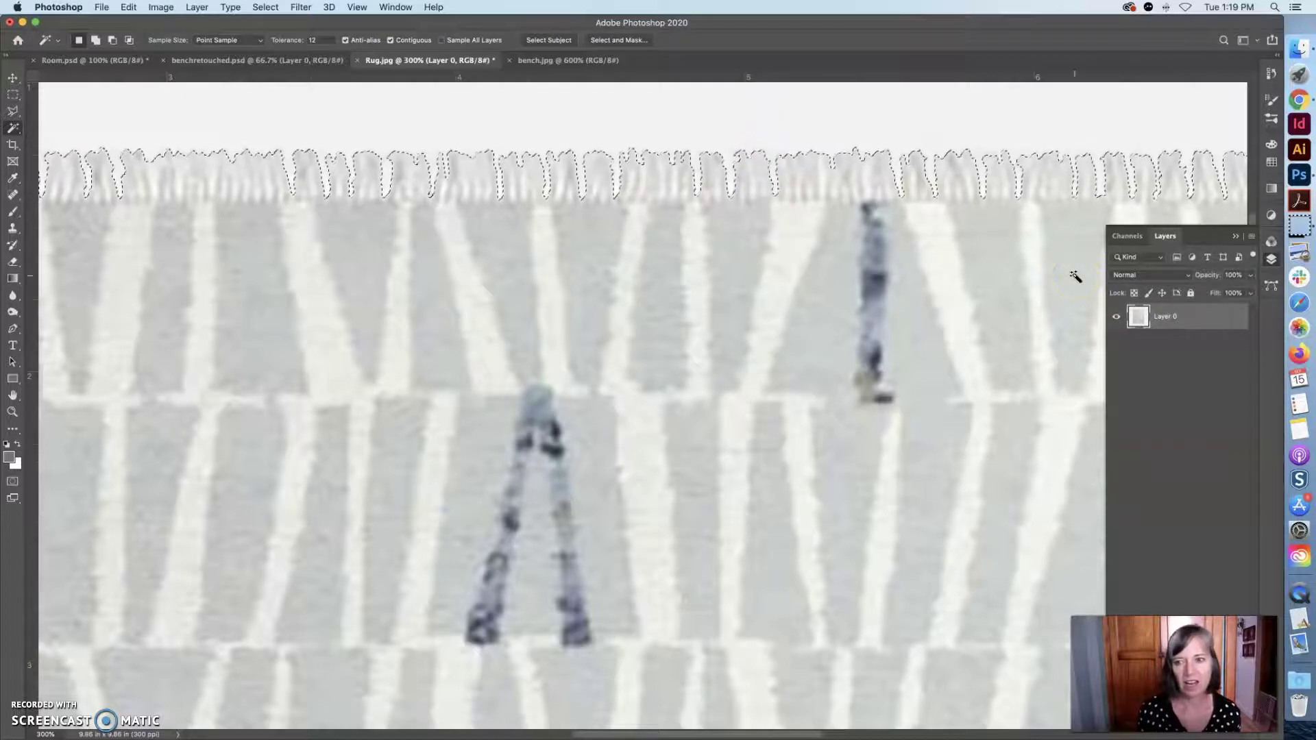
key("Delete")
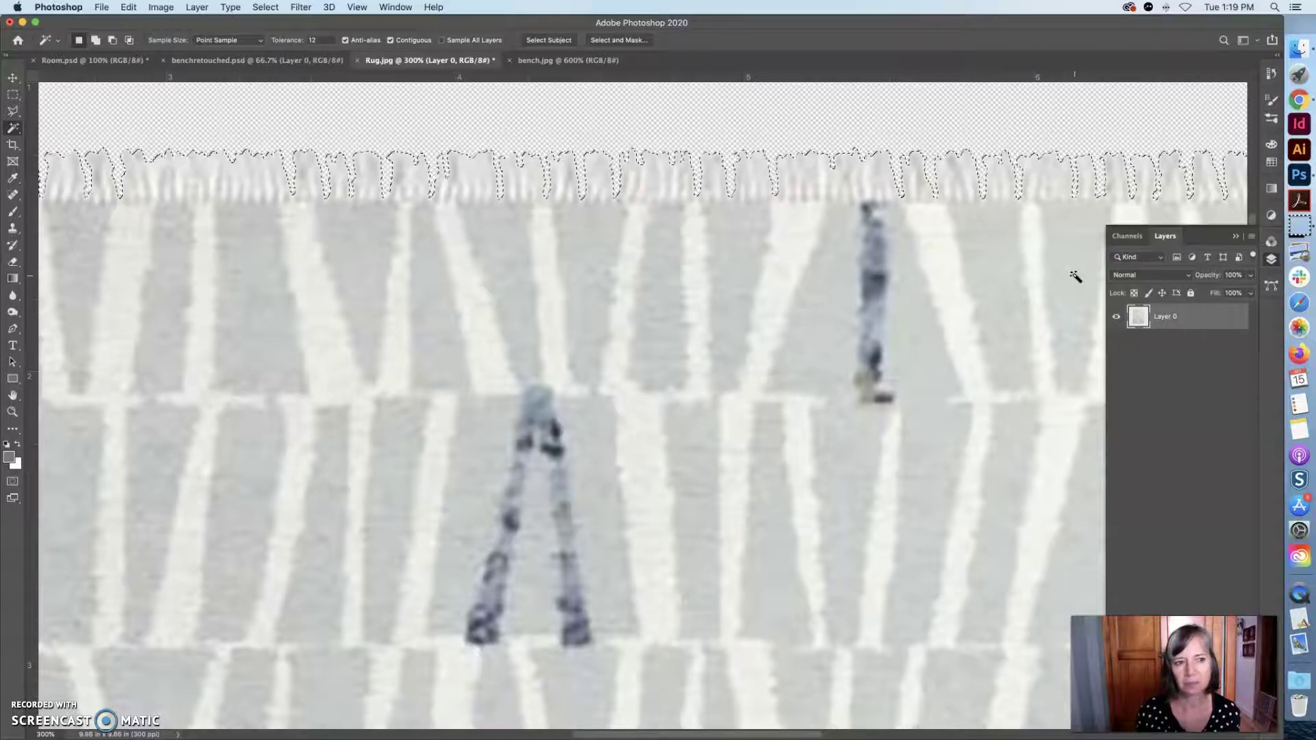
left_click(13, 111)
left_click(146, 120)
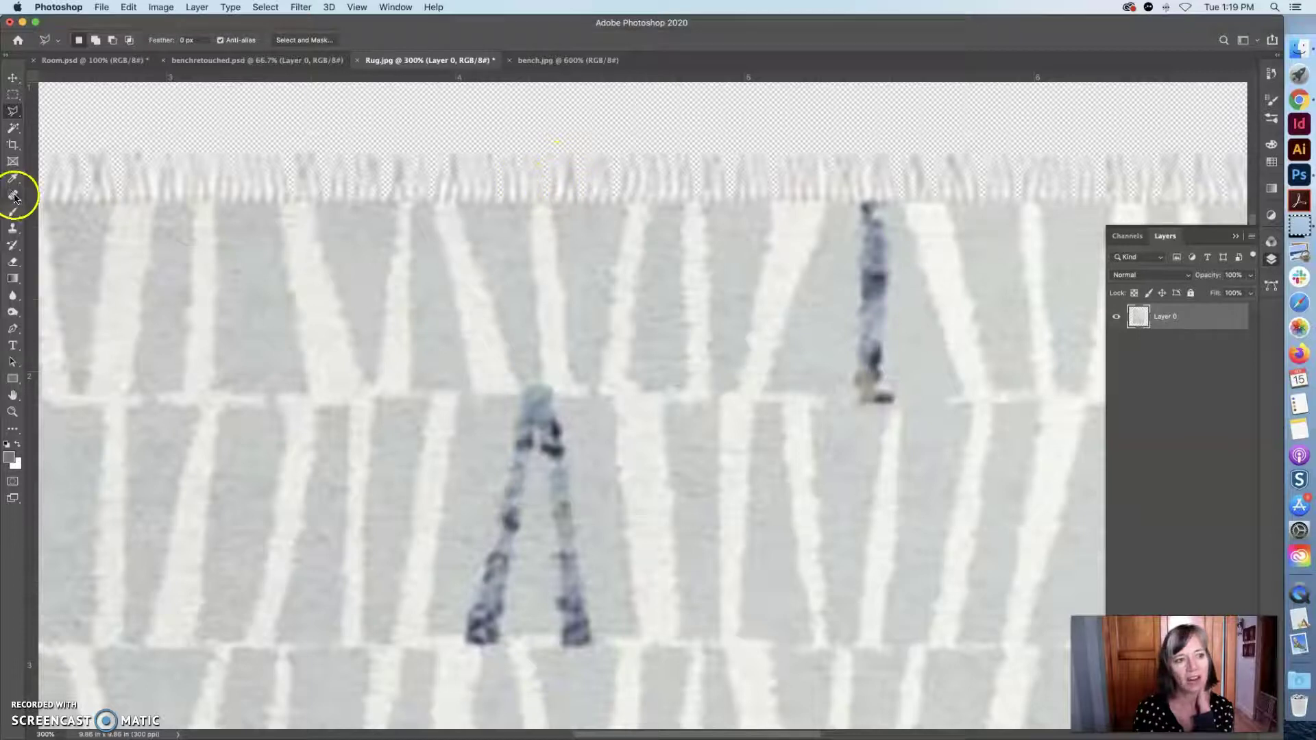
Set the Eraser brush size to 9 px and erase leftover background among the strands of the rug's top fringe
left_click(15, 260)
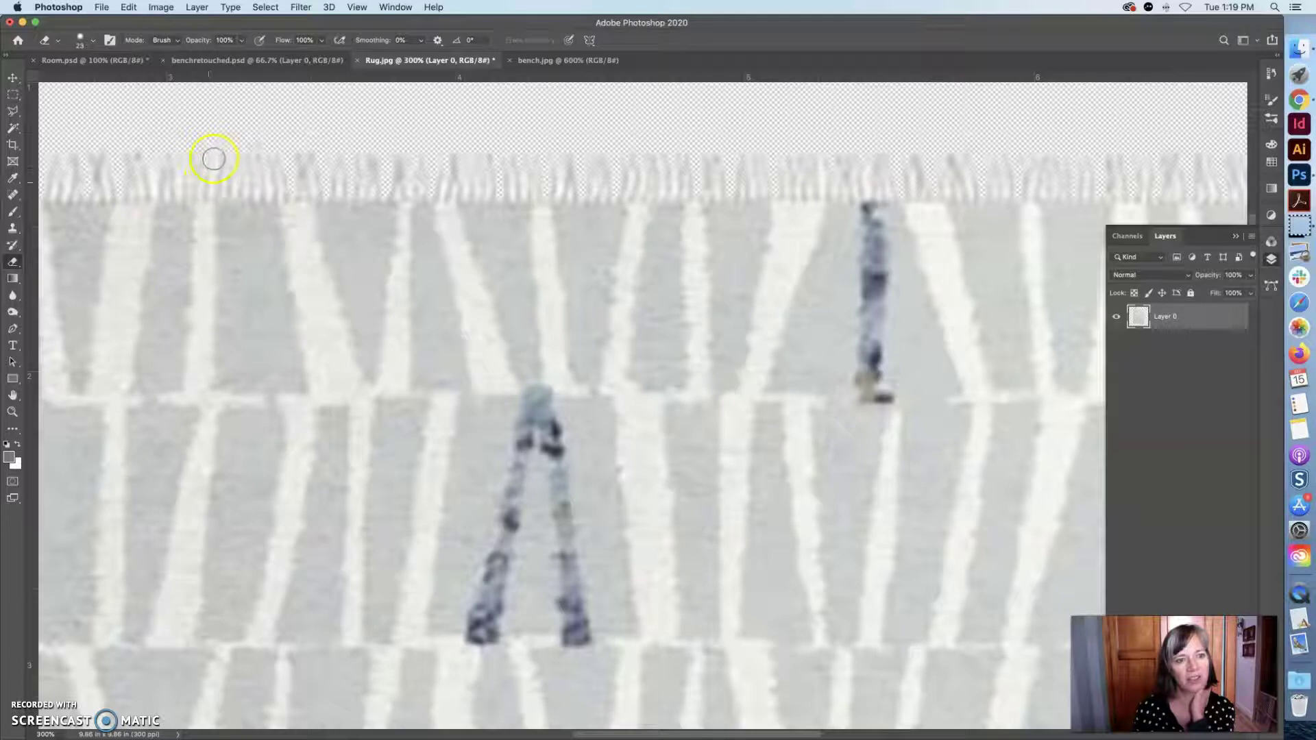
left_click(93, 41)
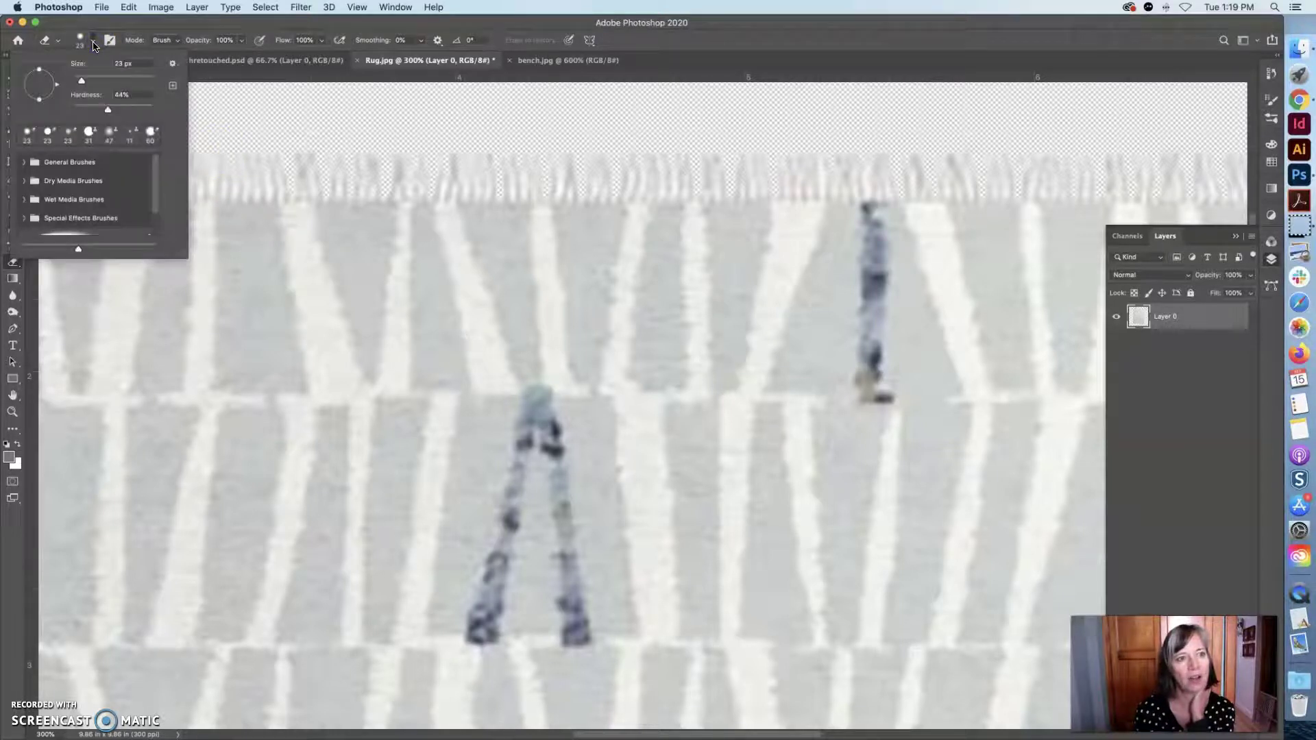
left_click_drag(82, 80, 80, 83)
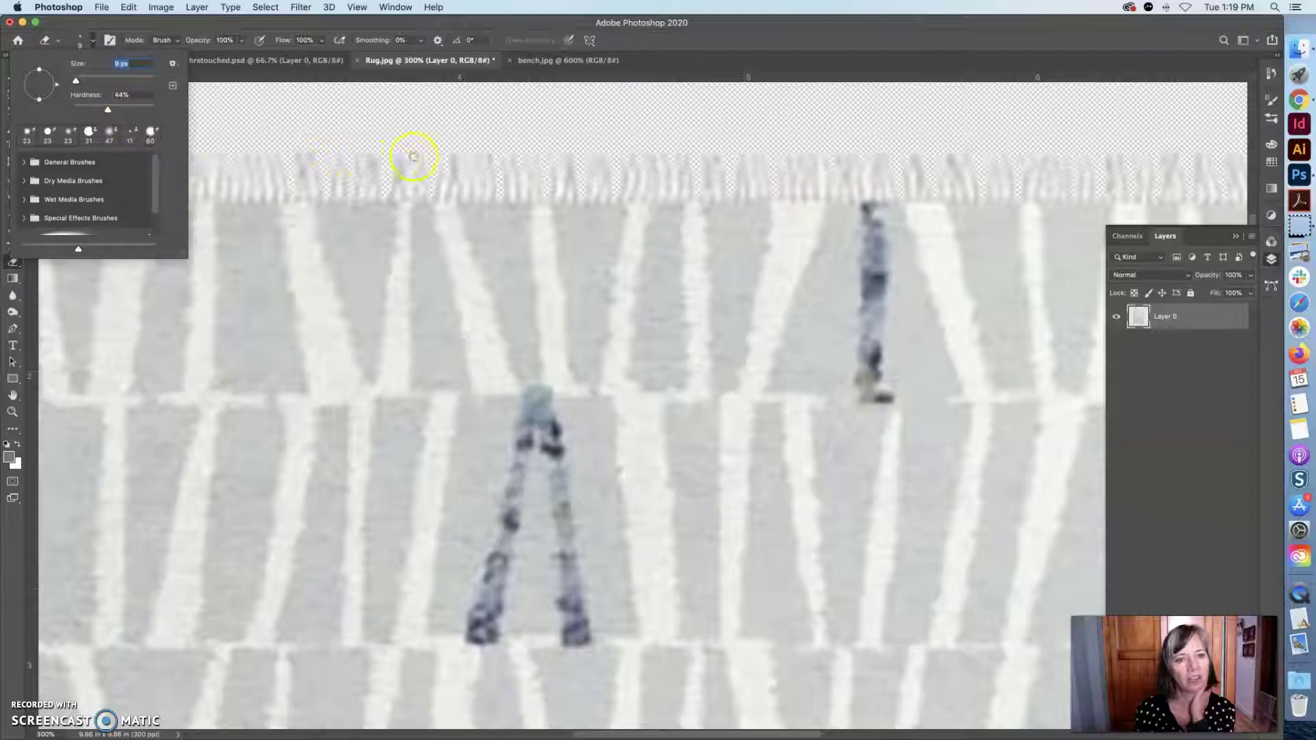
left_click(463, 157)
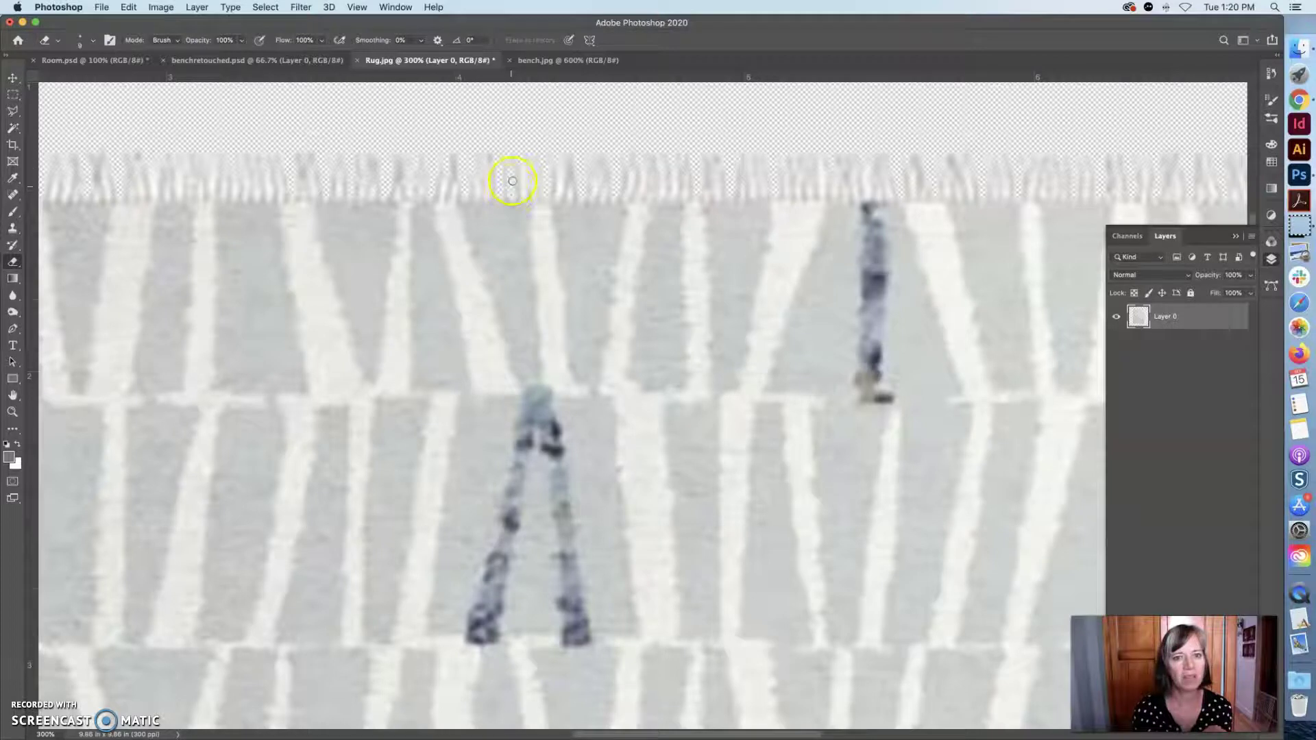
Reduce the Eraser brush size further and erase the narrow gaps between the top fringe strands
scroll(513, 199, "up", 3)
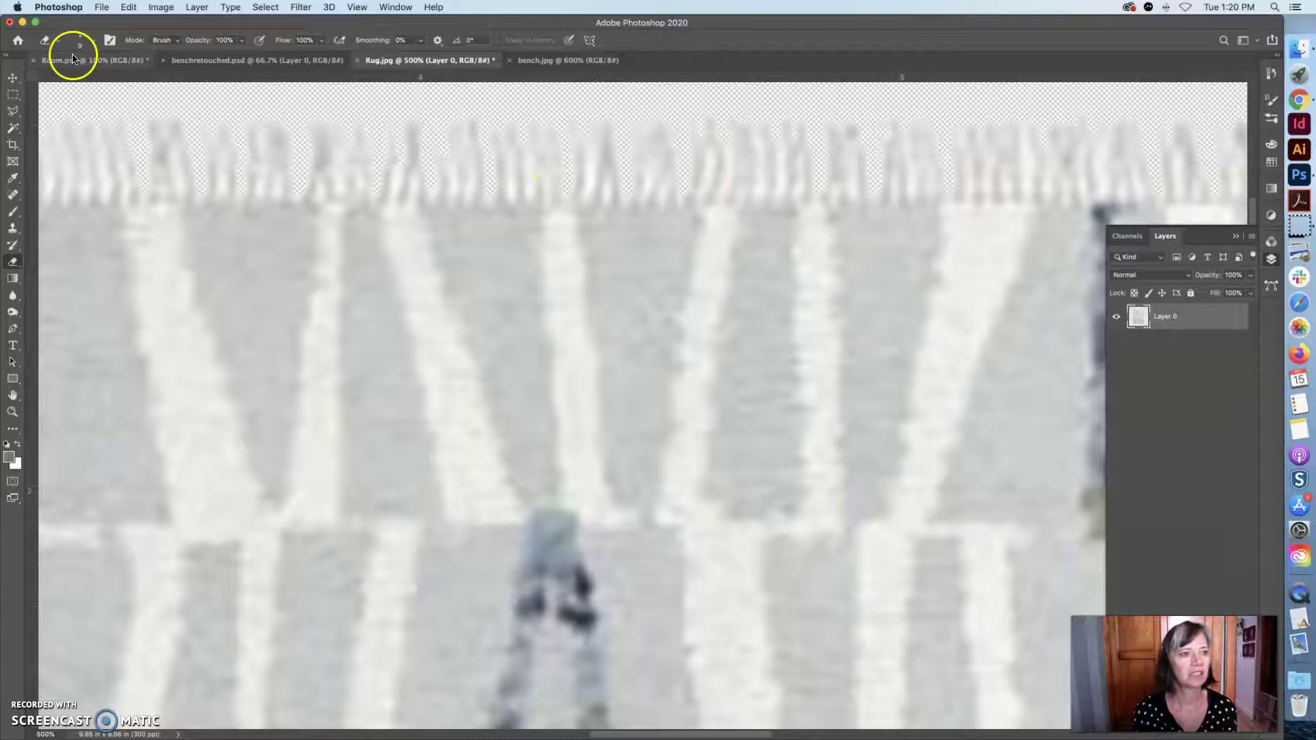
left_click(94, 40)
left_click_drag(81, 84, 77, 84)
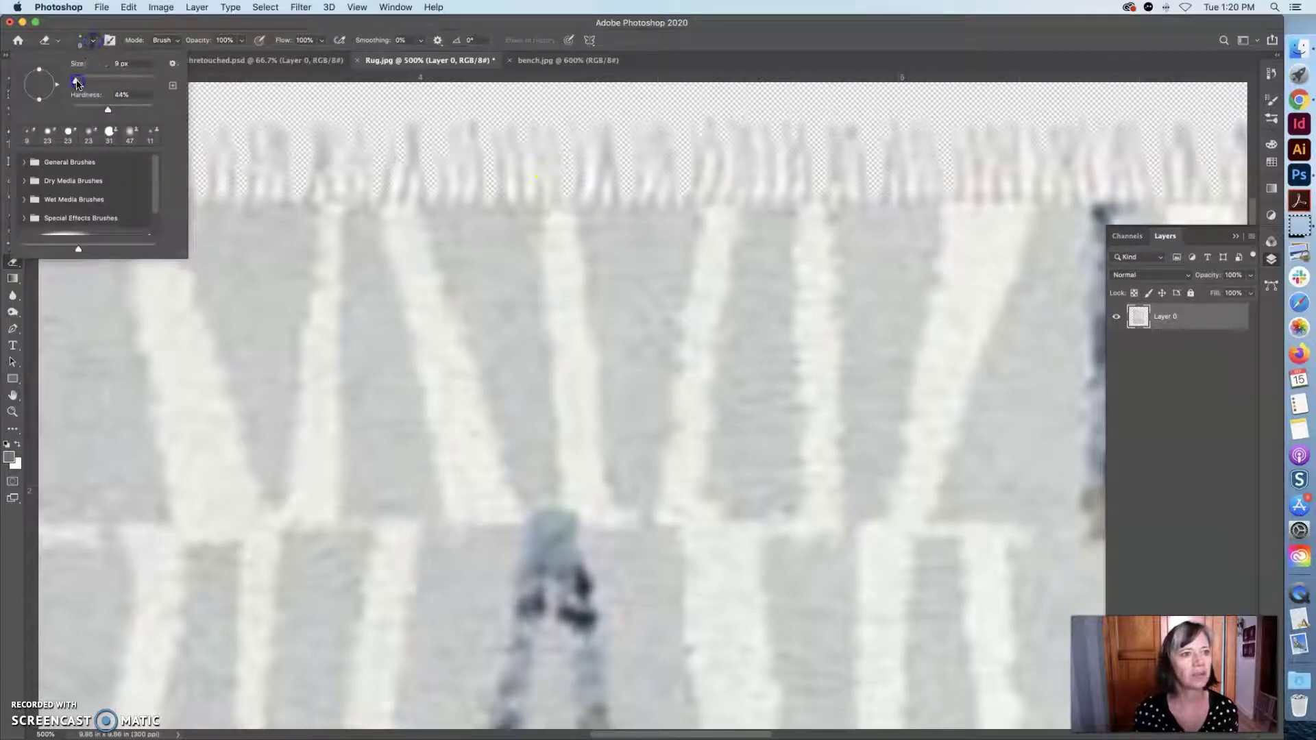
left_click(503, 135)
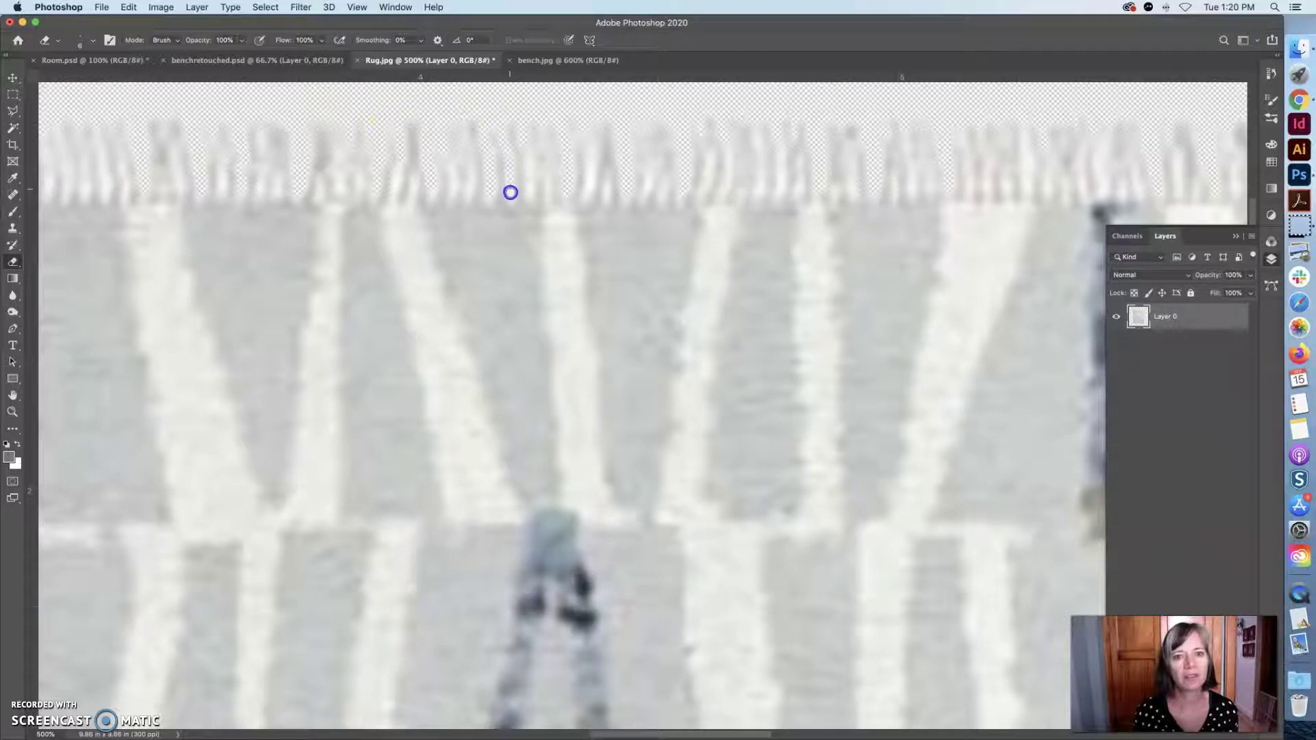
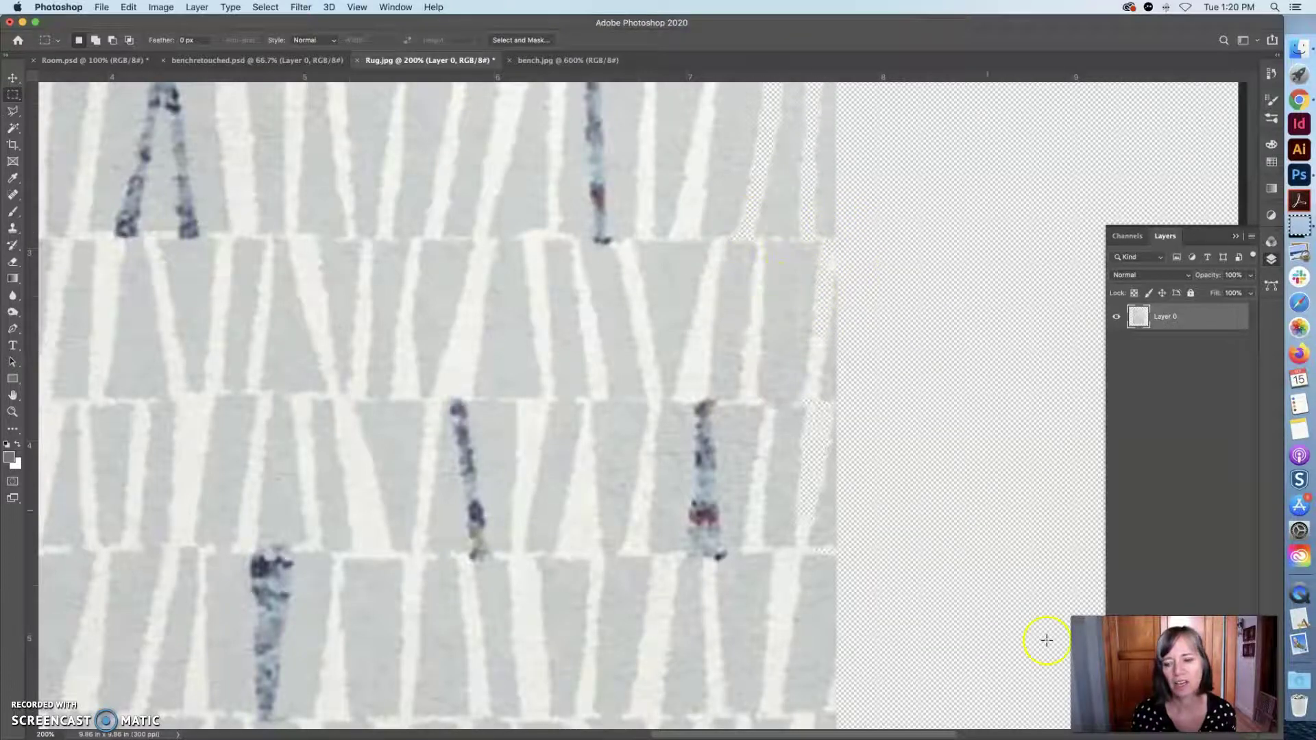
Add a new layer above Layer 0 and bring the whole rug into view
scroll(1160, 592, "right", 1)
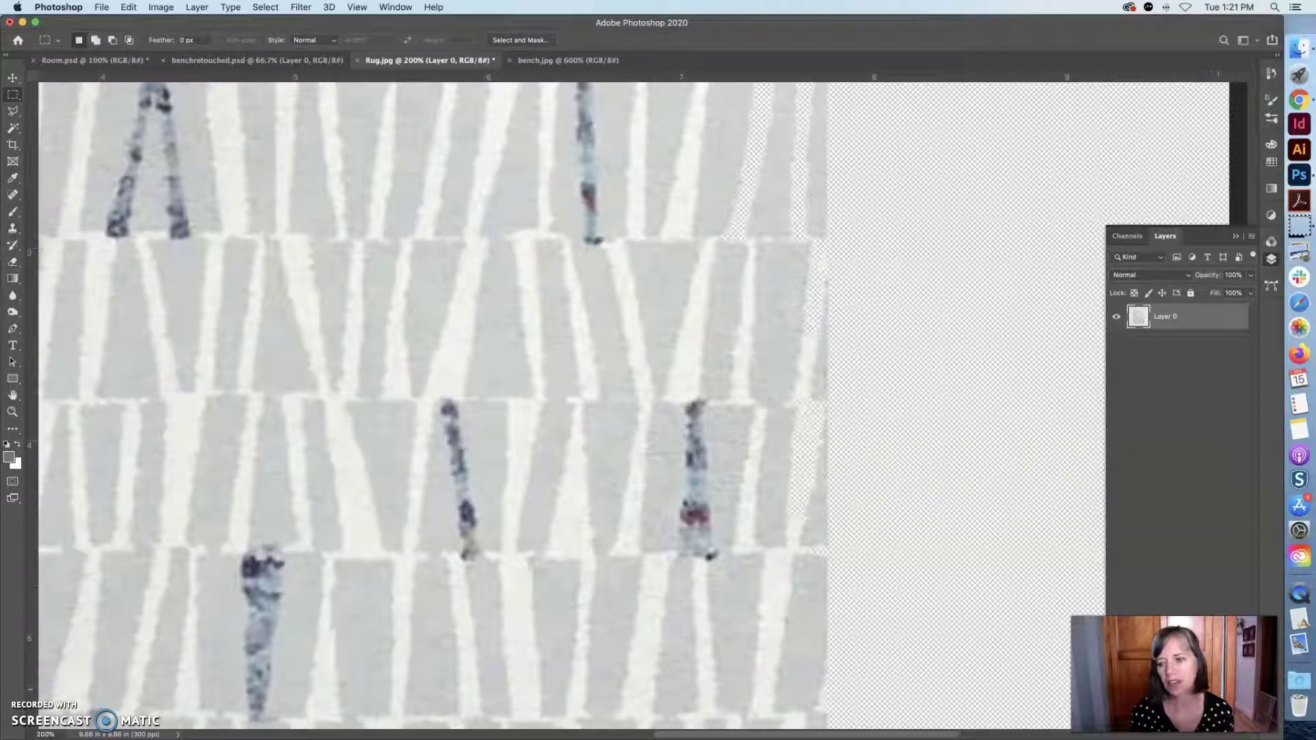
key("super+shift+alt+n")
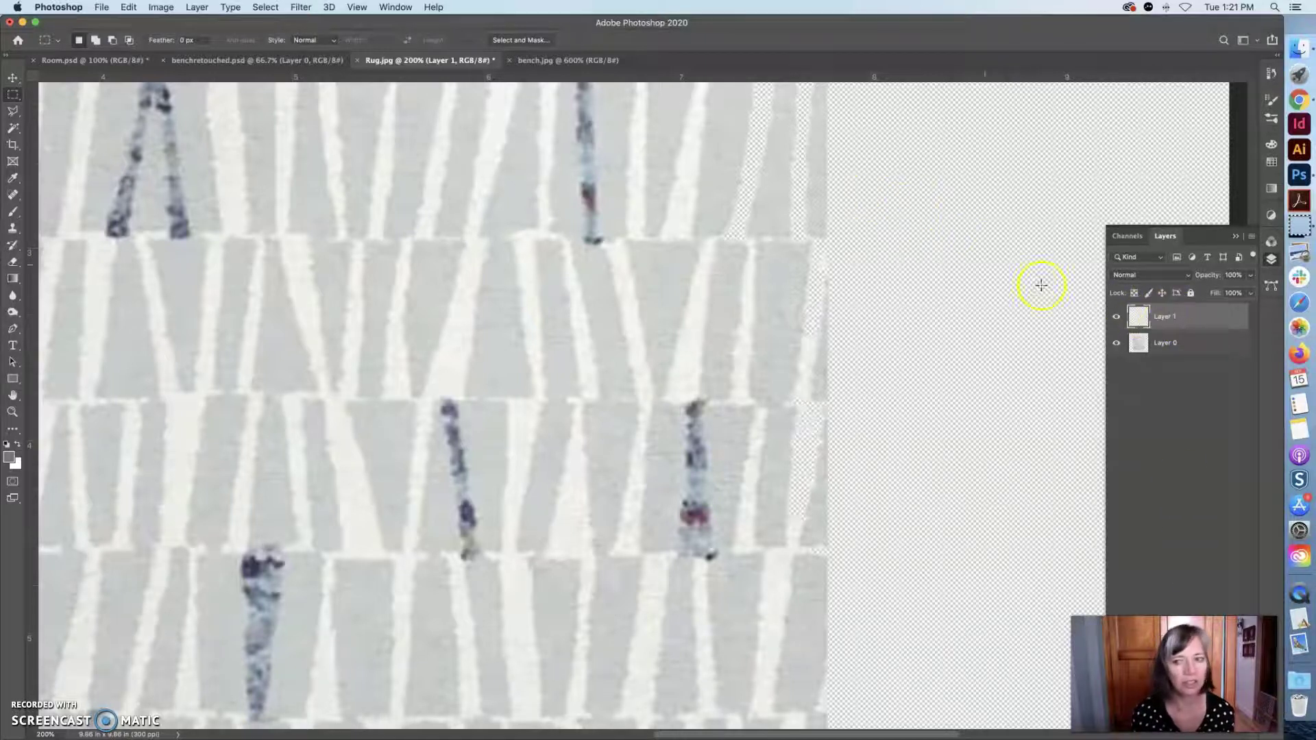
left_click(962, 294, "alt")
left_click(954, 294, "alt")
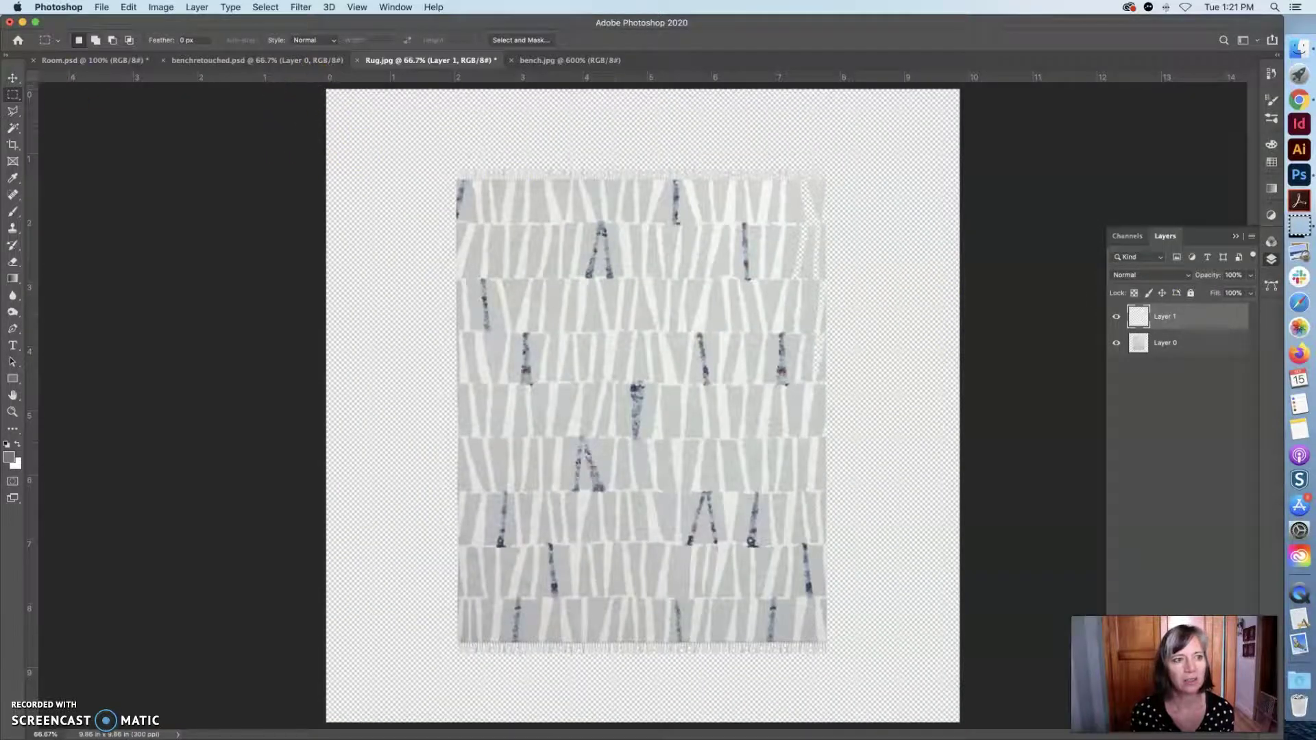
Select the whole canvas with a rectangular marquee and fill Layer 1 with the Foreground Color at 100% opacity
left_click_drag(325, 89, 969, 733)
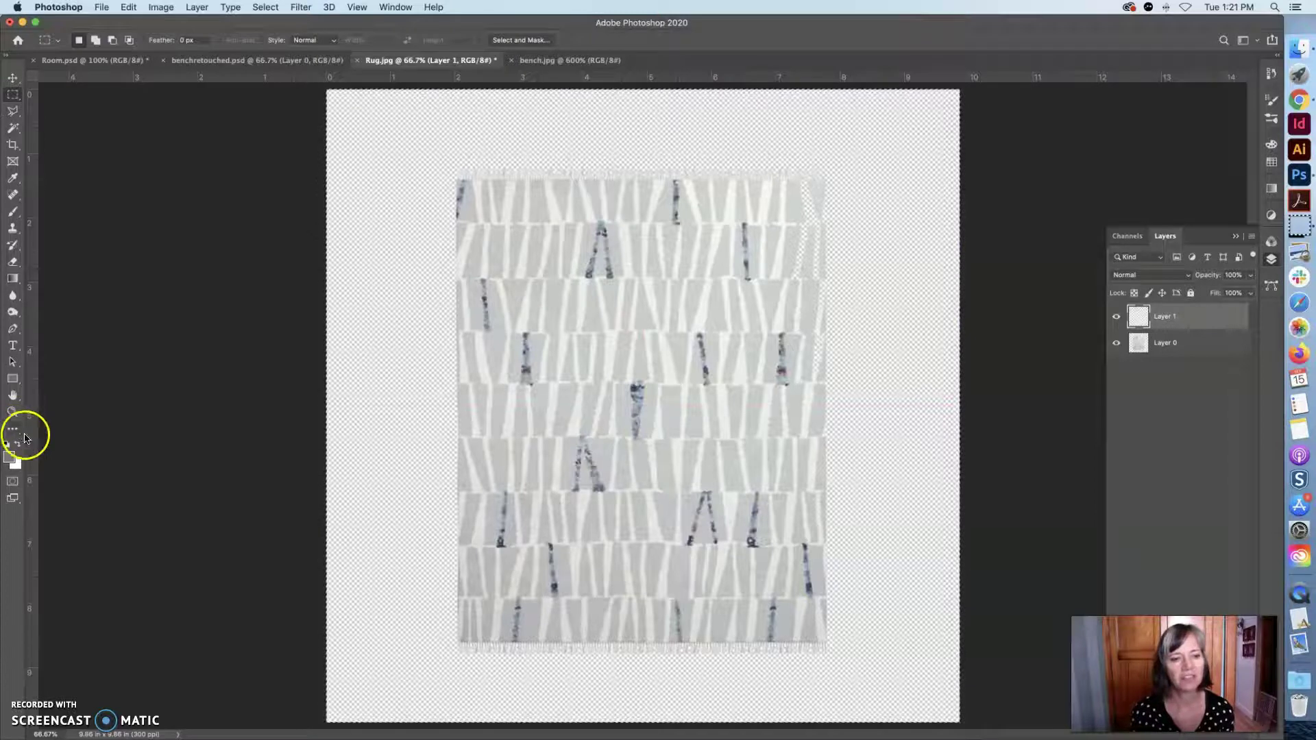
left_click(129, 6)
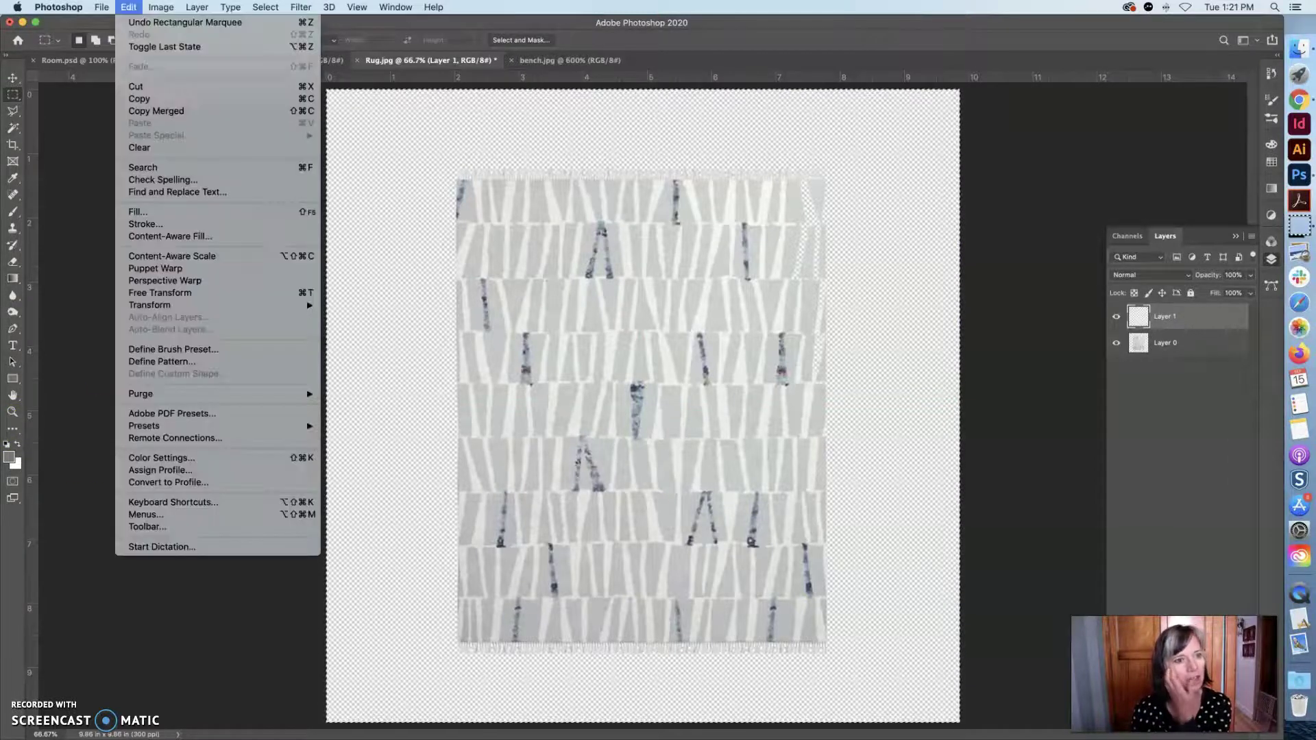
left_click(137, 211)
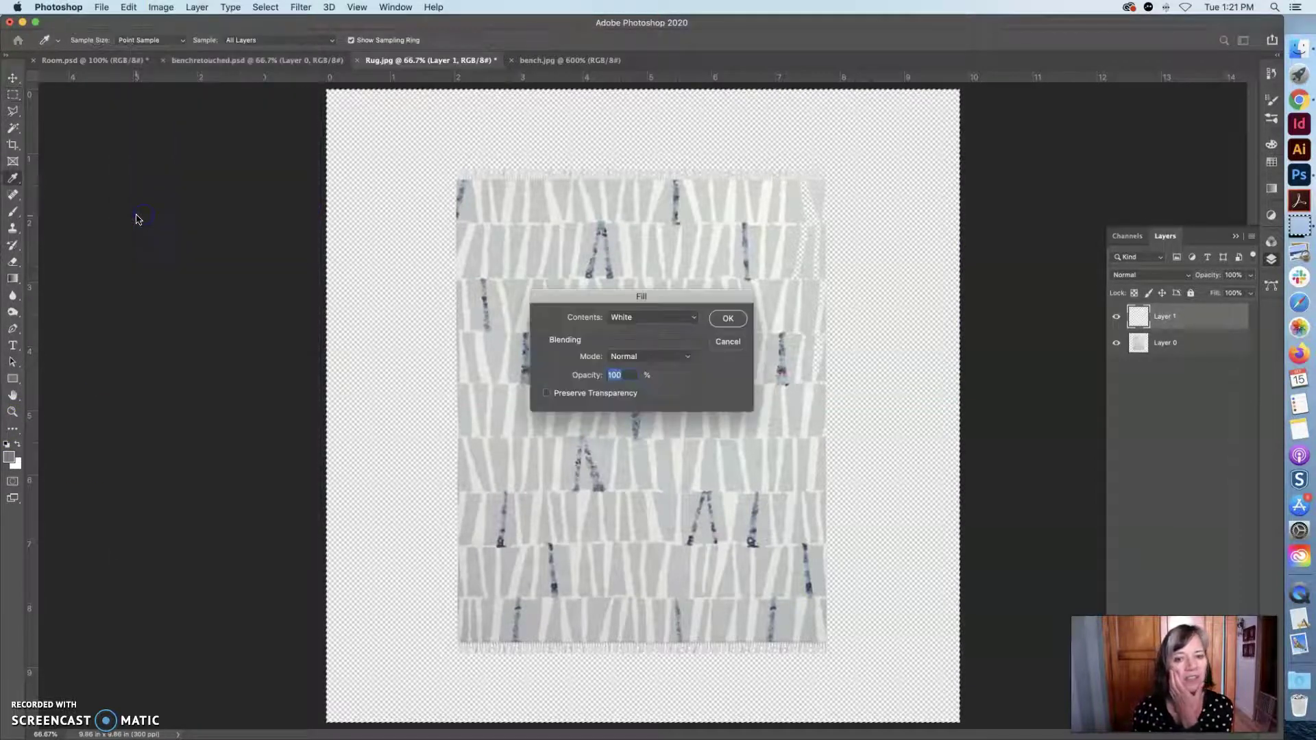
left_click(689, 318)
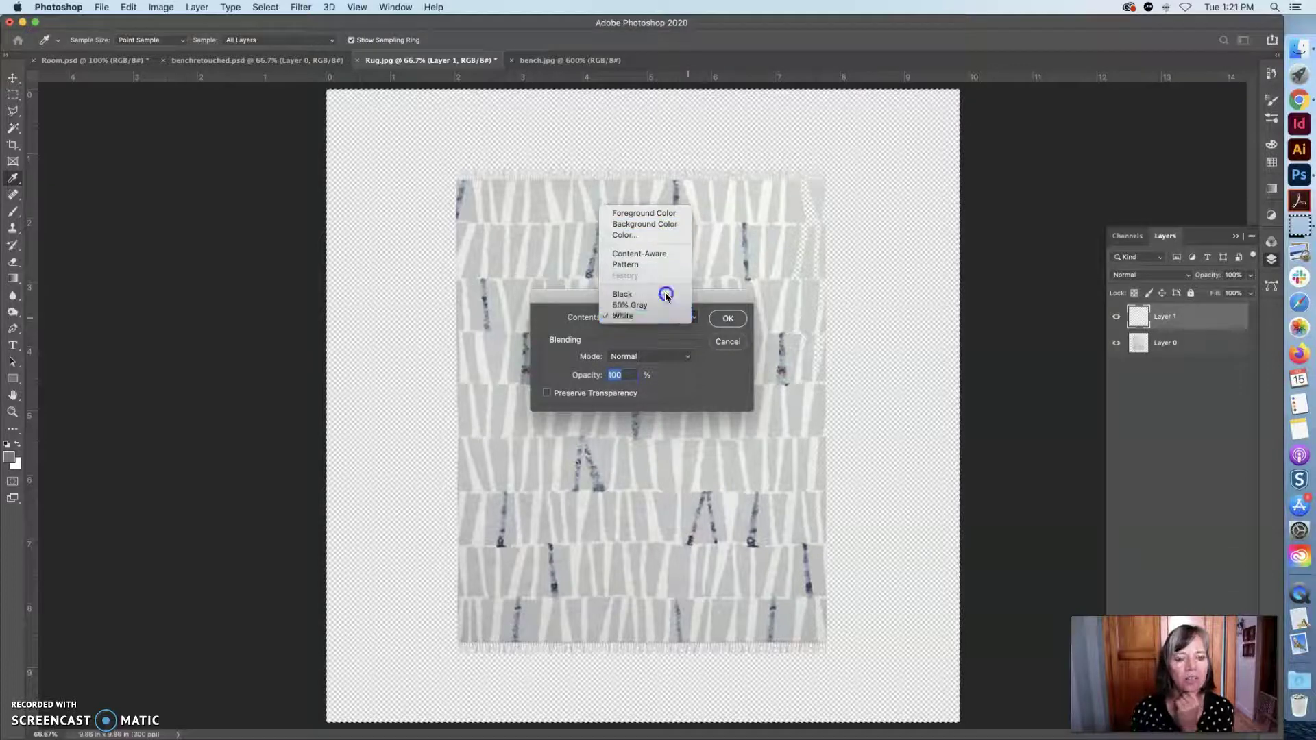
left_click(668, 215)
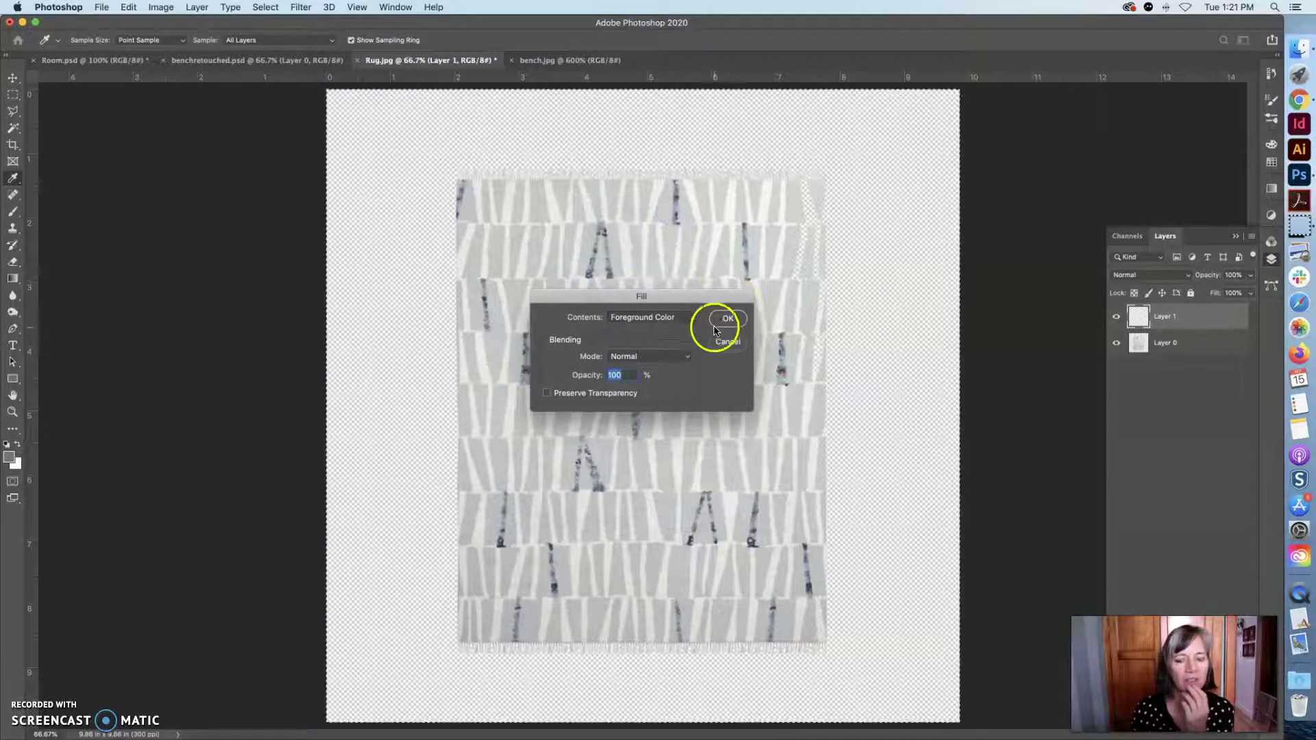
left_click(727, 319)
key("m")
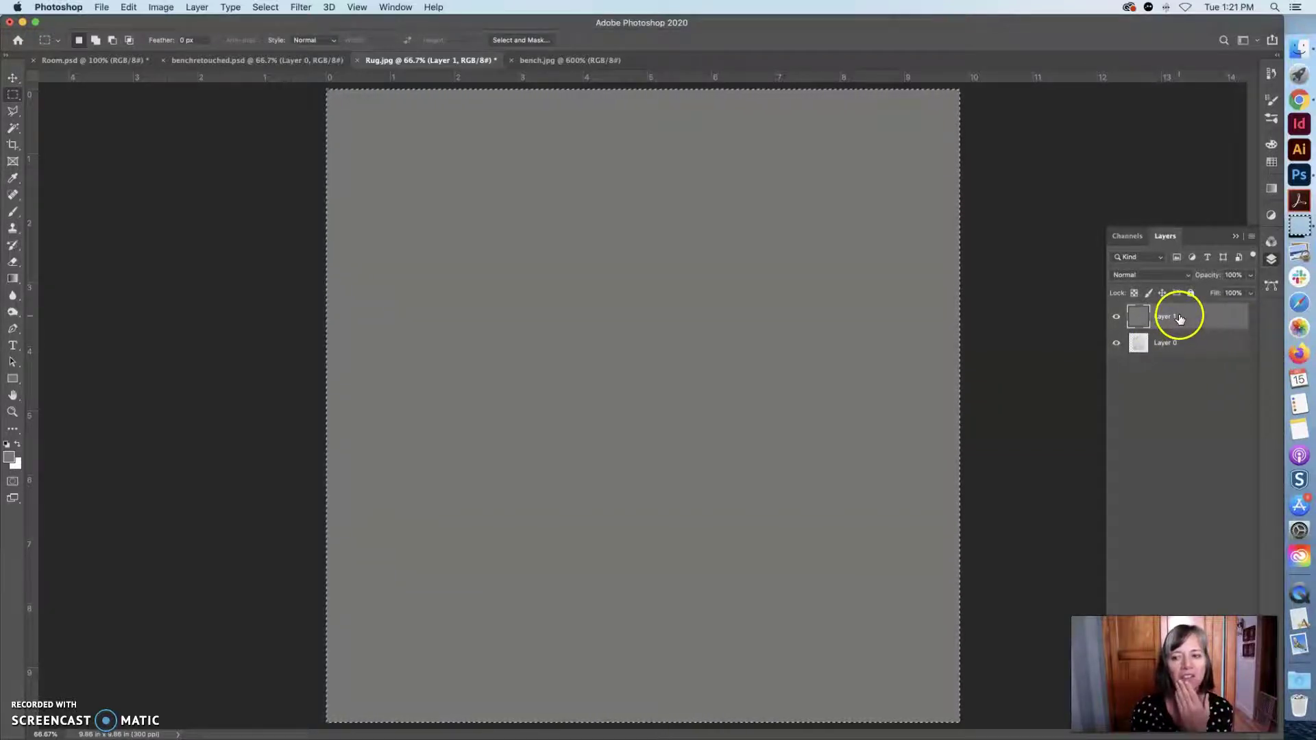
Move the gray-filled Layer 1 below Layer 0 so it sits behind the rug
mouse_move(1177, 317)
left_mouse_down()
mouse_move(1181, 362)
mouse_move(1180, 340)
left_mouse_up()
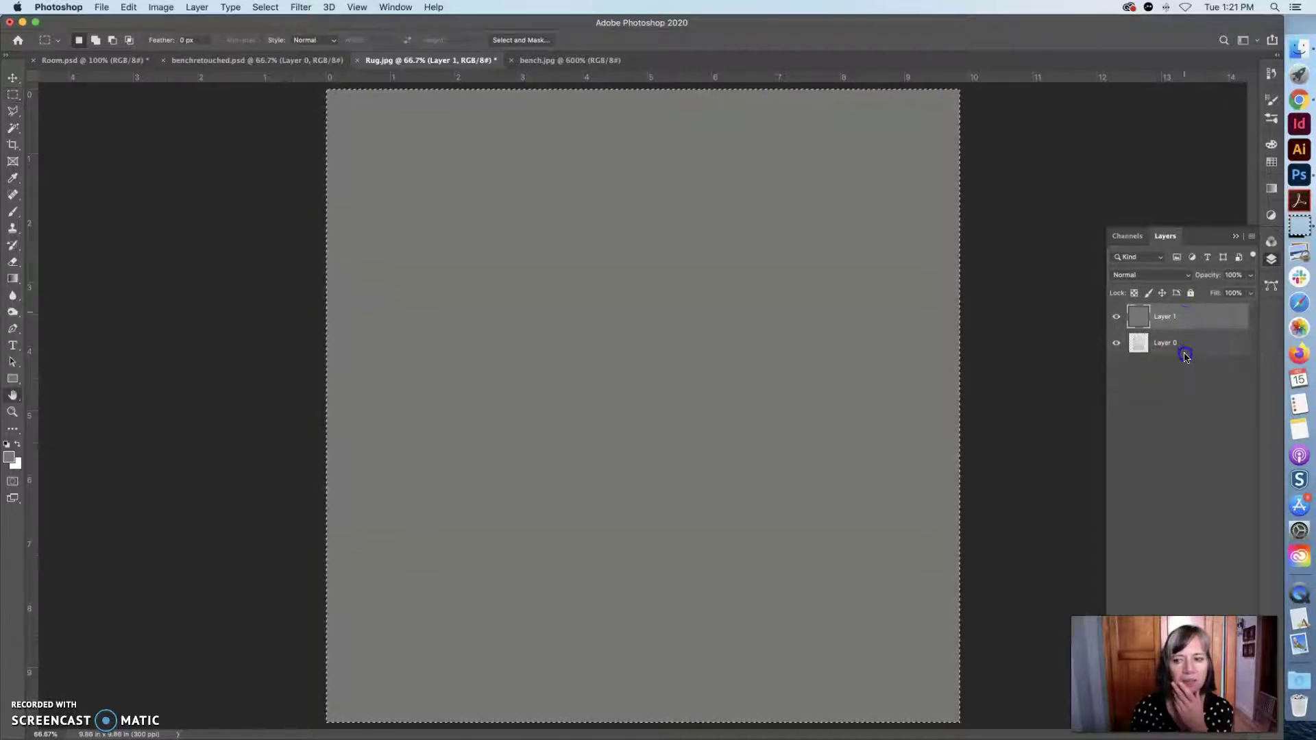
double_click(1185, 356)
key("Escape")
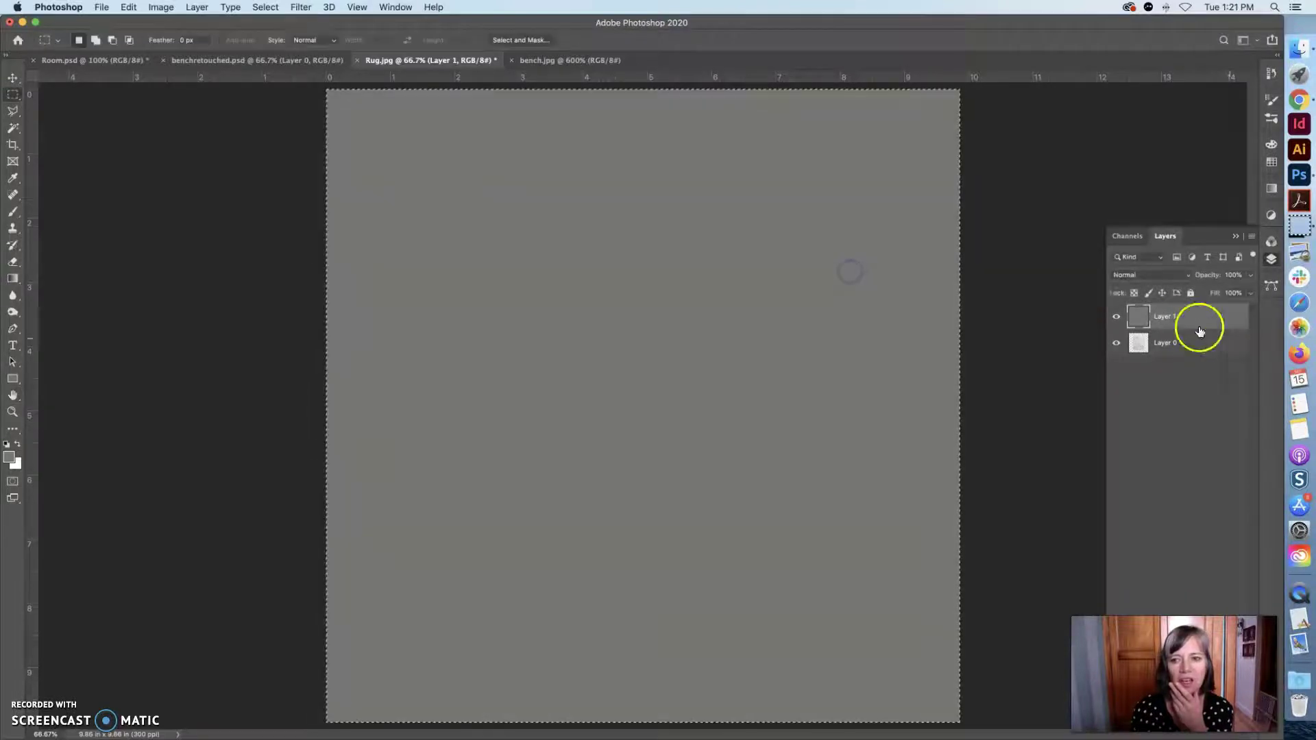
left_click(1178, 315)
left_click_drag(1178, 315, 1177, 356)
left_click_drag(1043, 317, 893, 241)
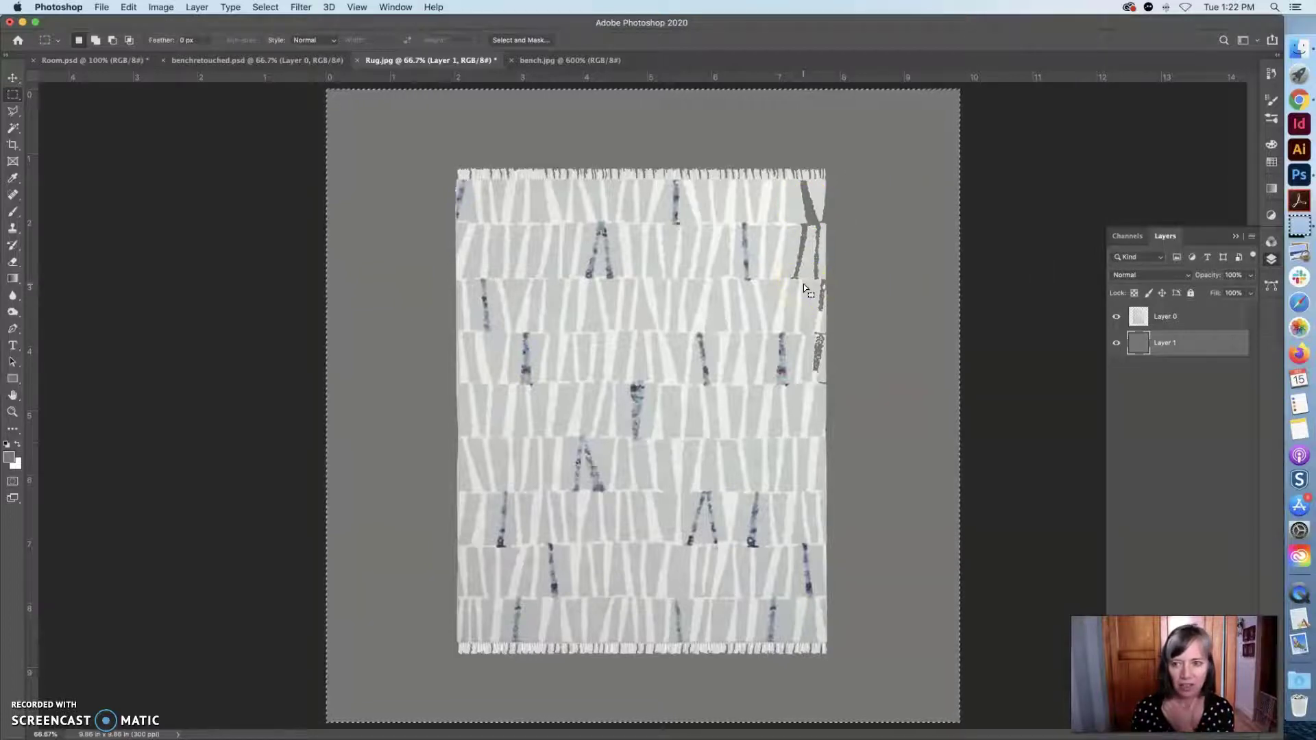
Step back through the document history to the Deselect state just before the last Magic Wand selection
left_click(1270, 74)
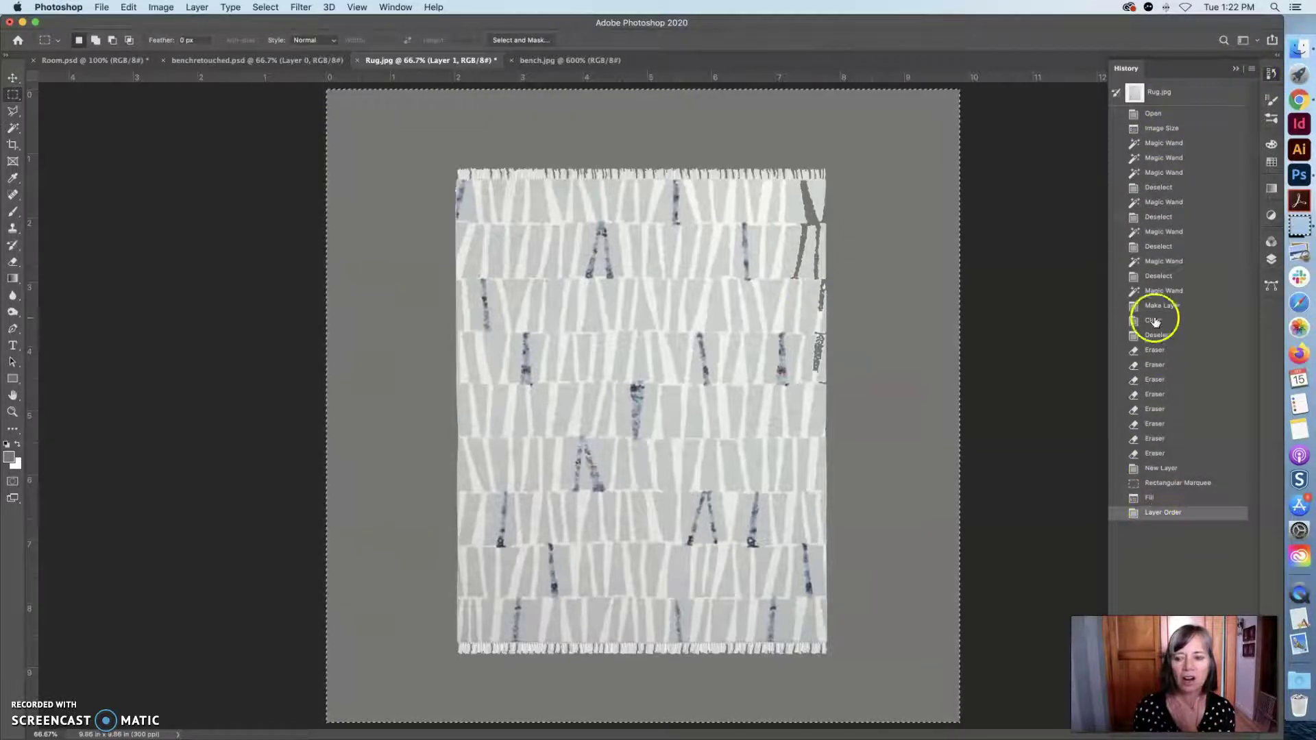
left_click(1156, 395)
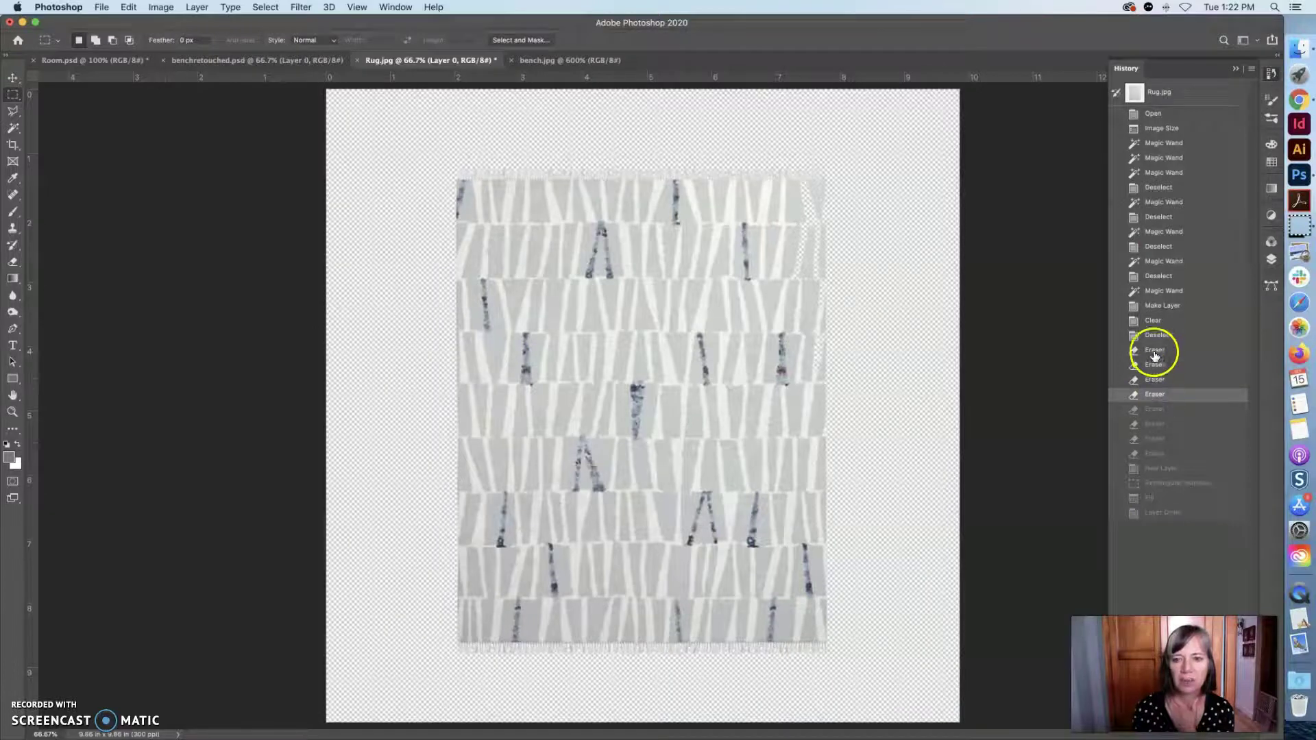
left_click(1154, 320)
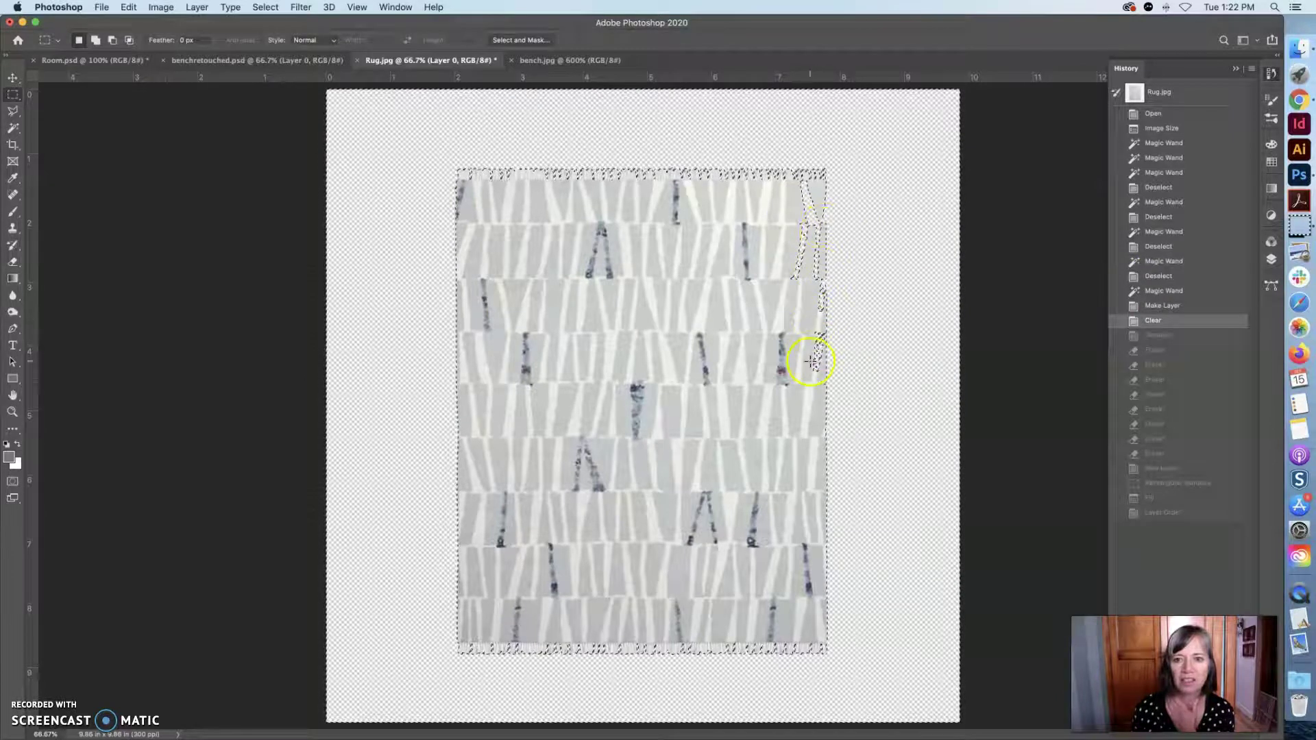
left_click(1169, 292)
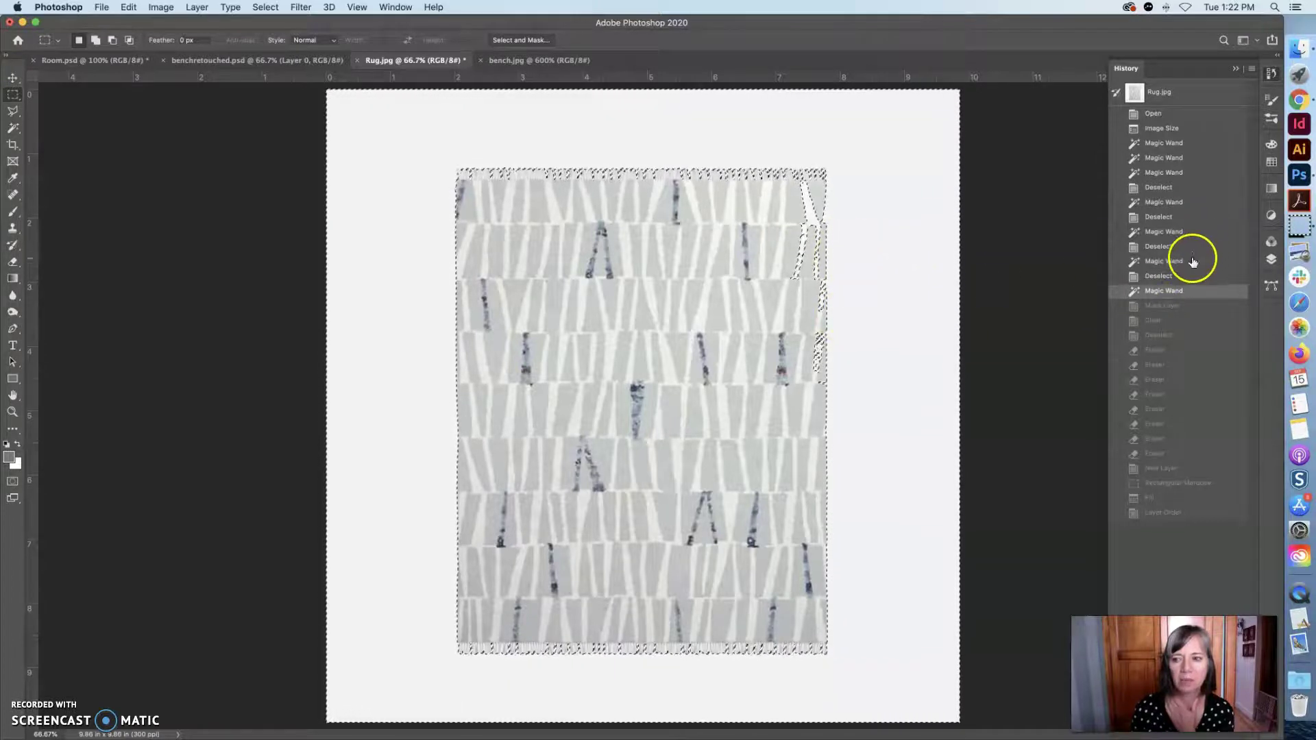
left_click(1159, 276)
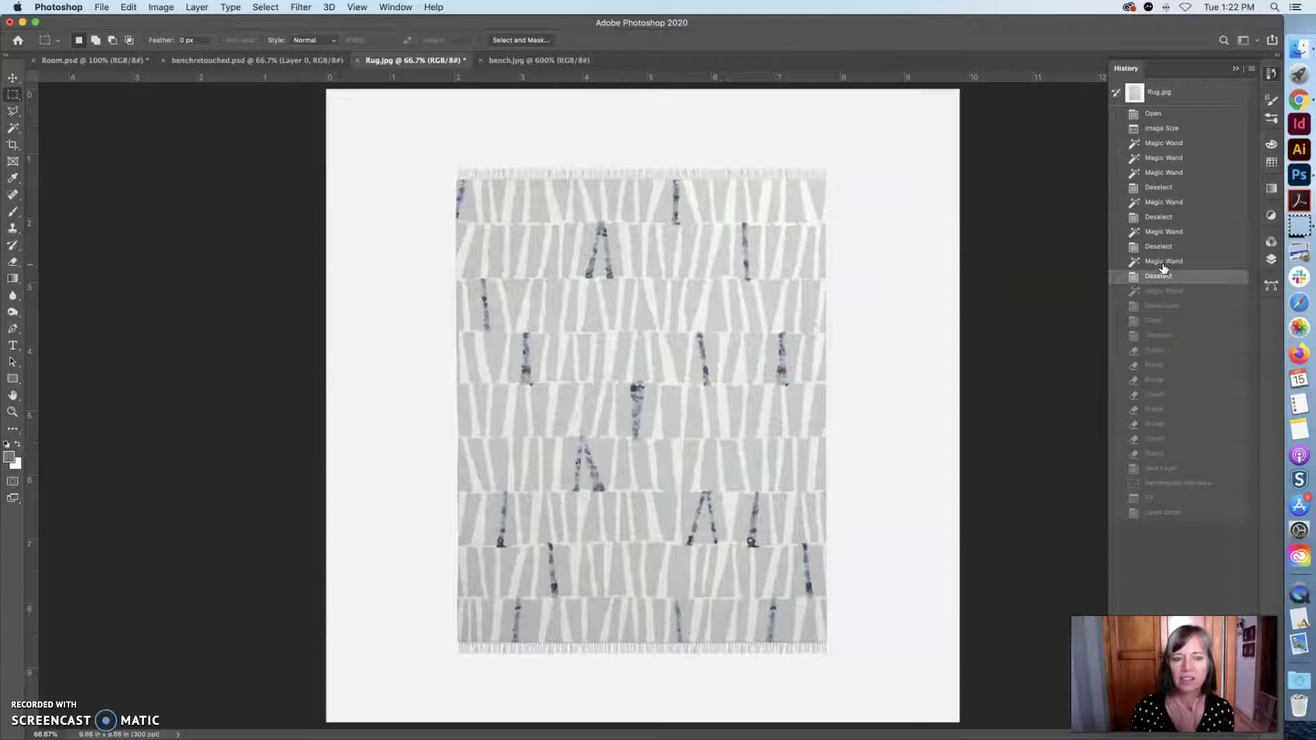
Select the background around the rug using the Magic Wand with a tolerance of 10
left_click(12, 129)
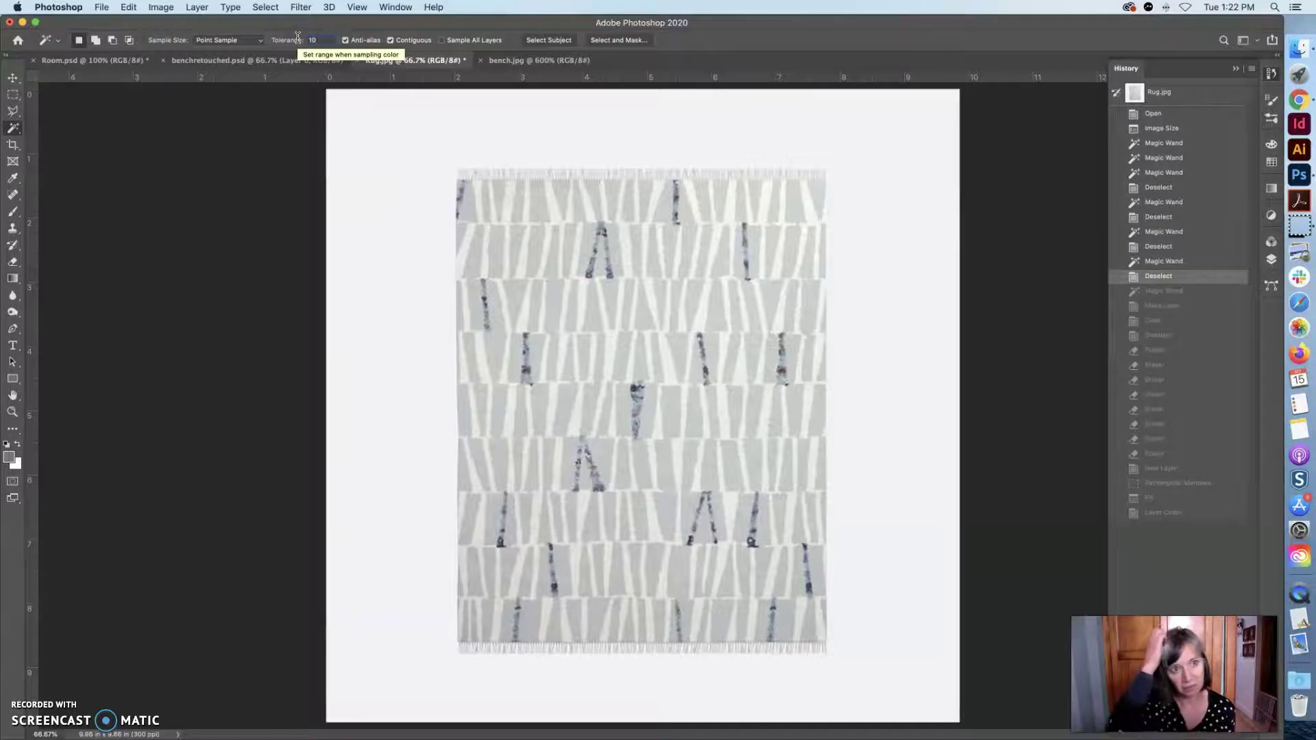
left_click(858, 224)
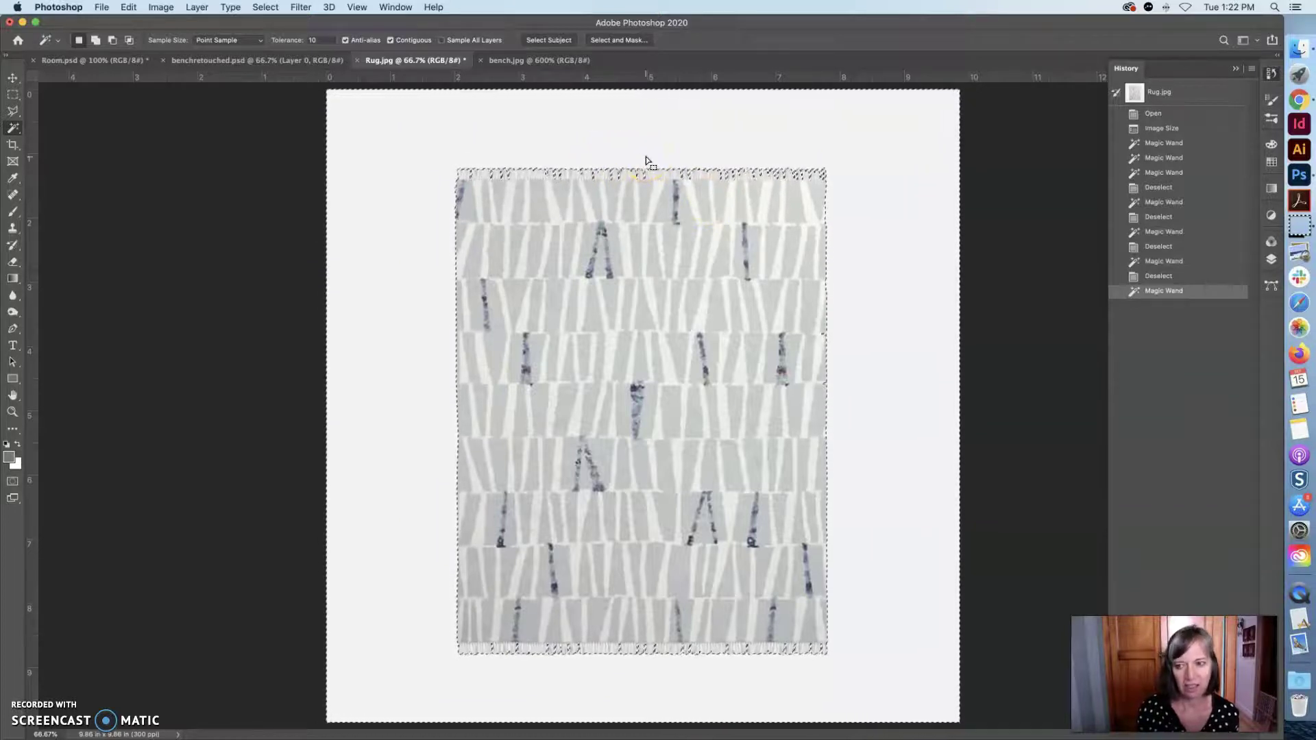
key("shift+BackSpace")
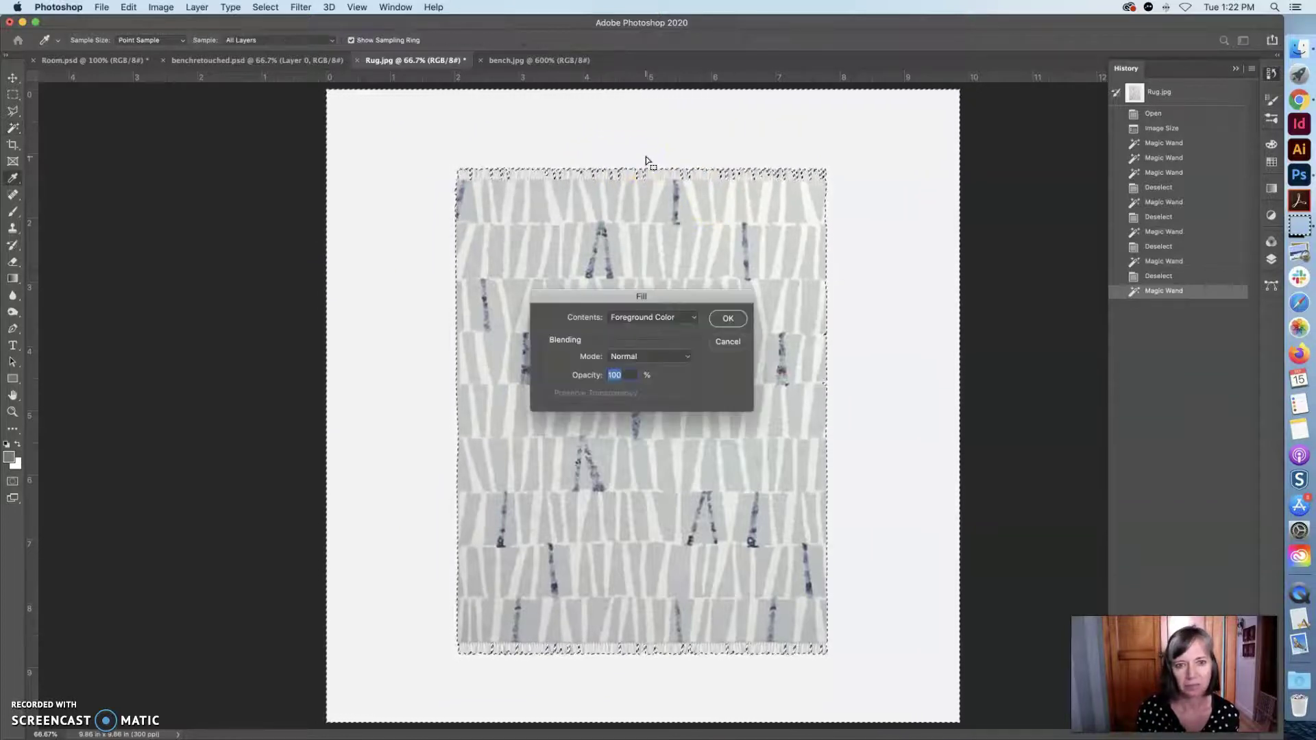
left_click(729, 343)
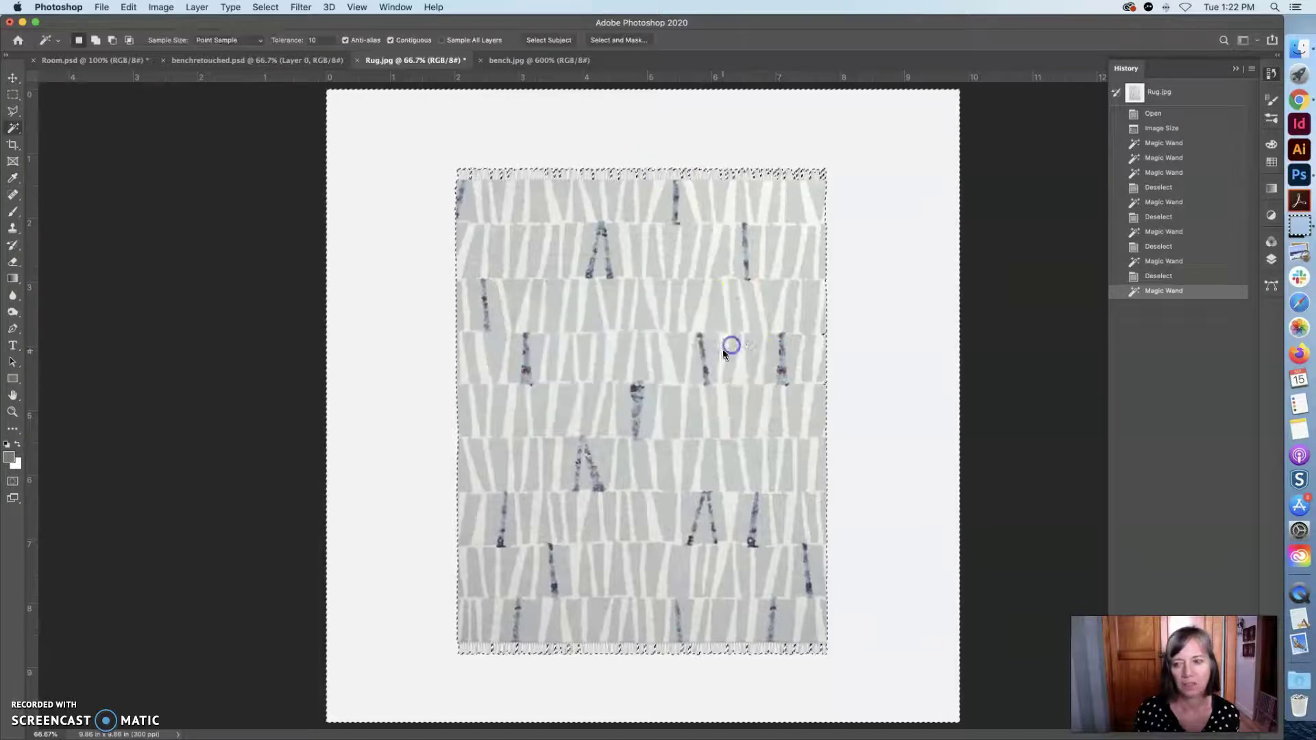
Convert the locked Background into a regular layer and delete the selected area around the rug
left_click(1271, 261)
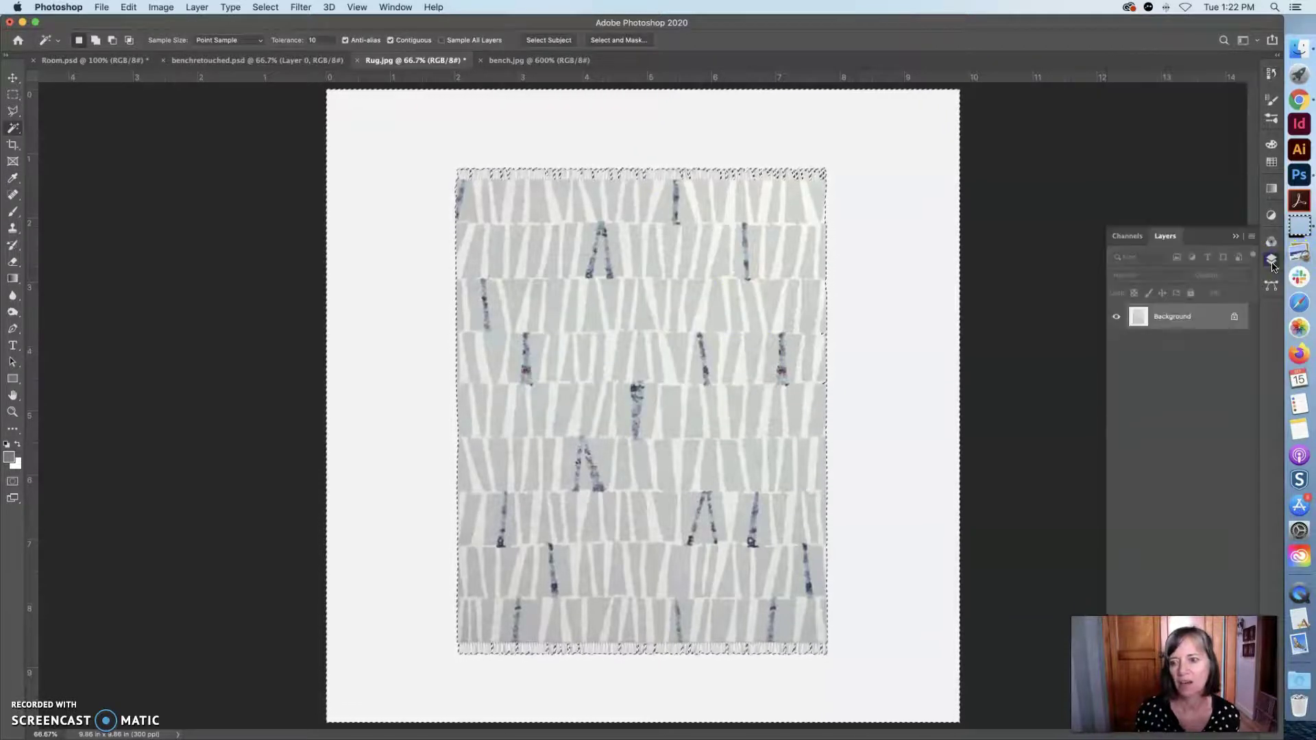
left_click(1206, 311)
double_click(1198, 317)
left_click(757, 351)
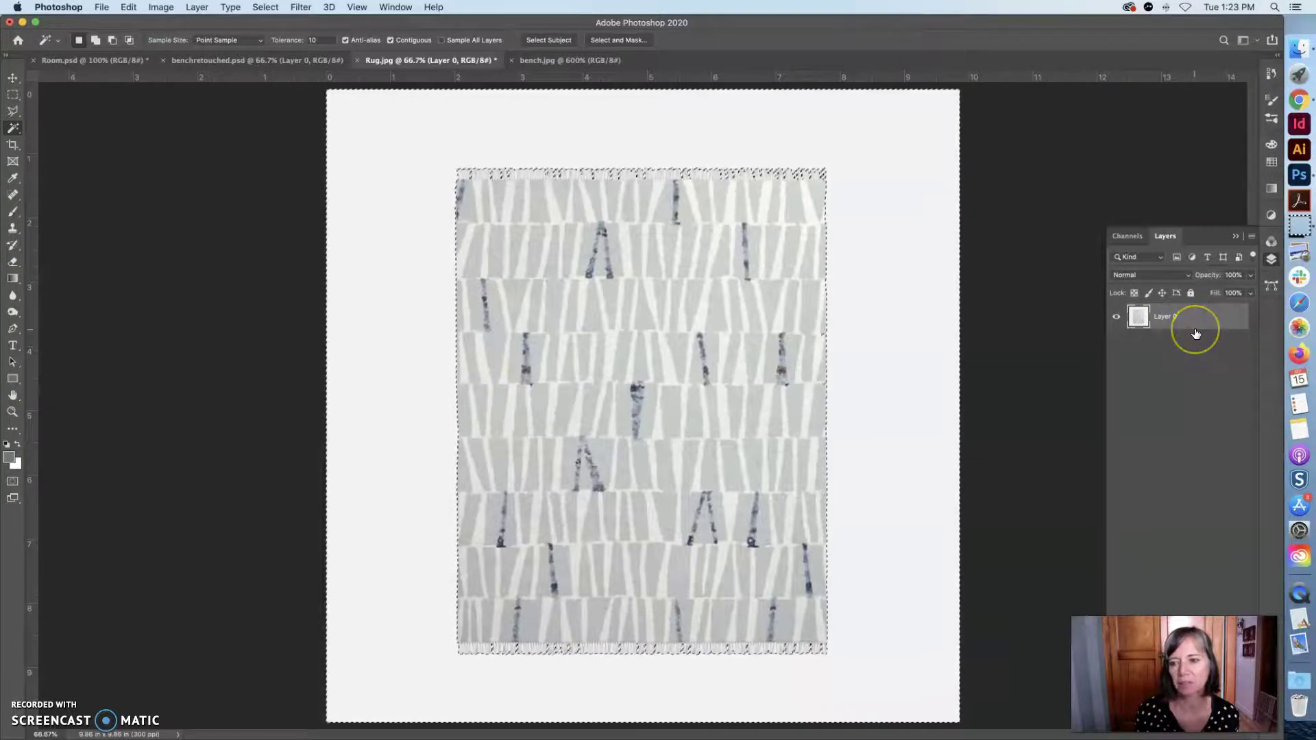
left_click(899, 344)
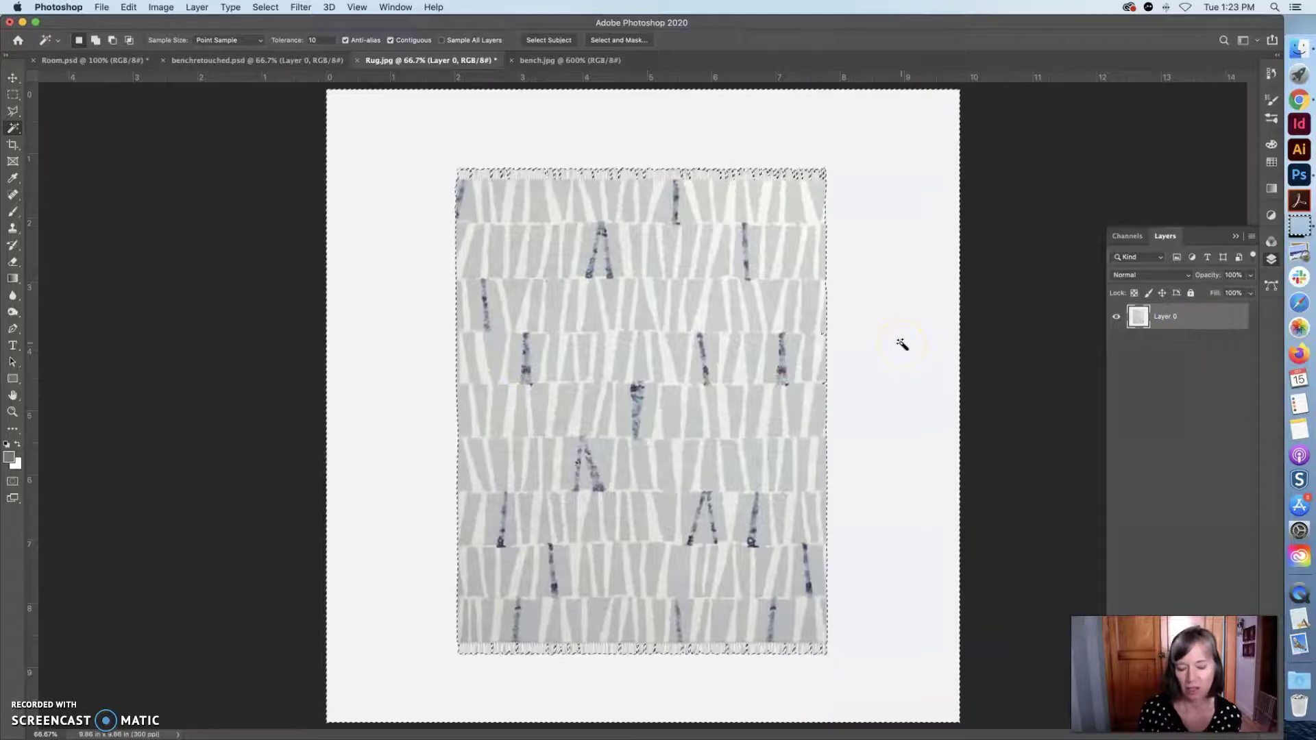
key("Delete")
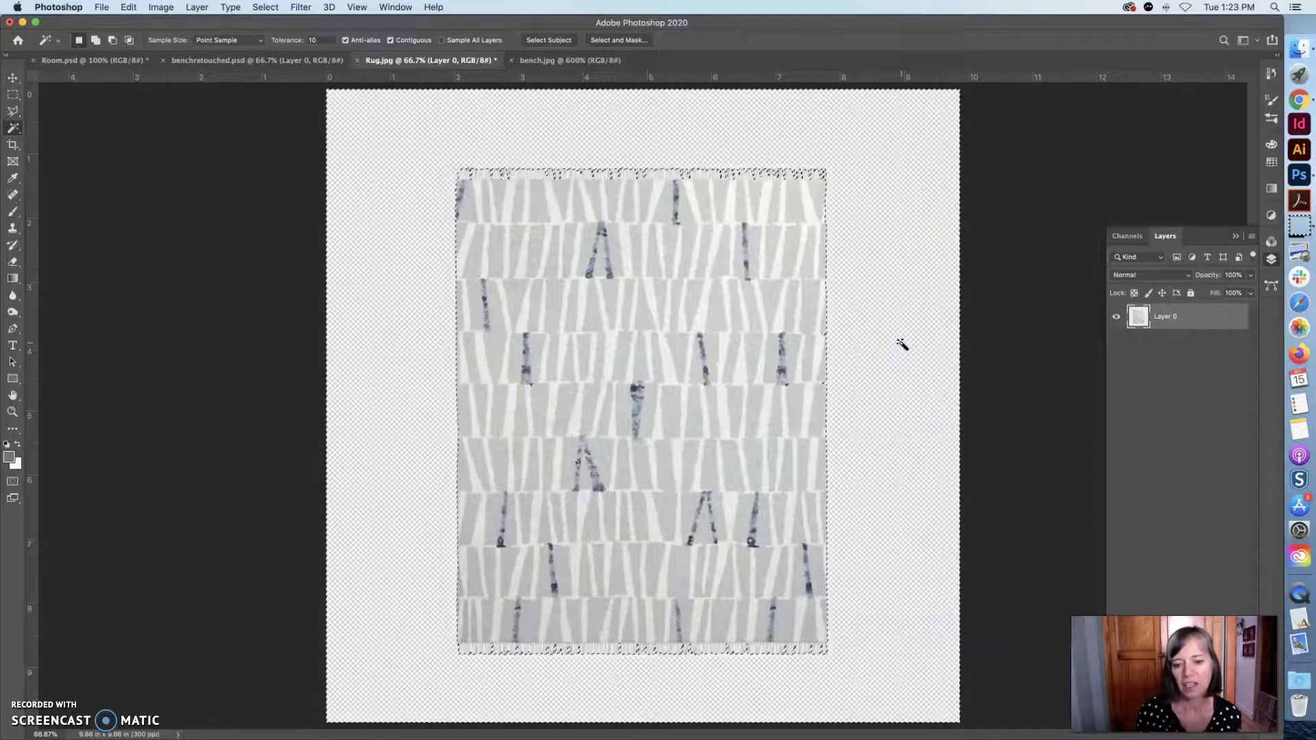
Clear the selection and add a new empty layer above Layer 0
left_click(999, 323)
left_click(579, 283)
left_click(12, 93)
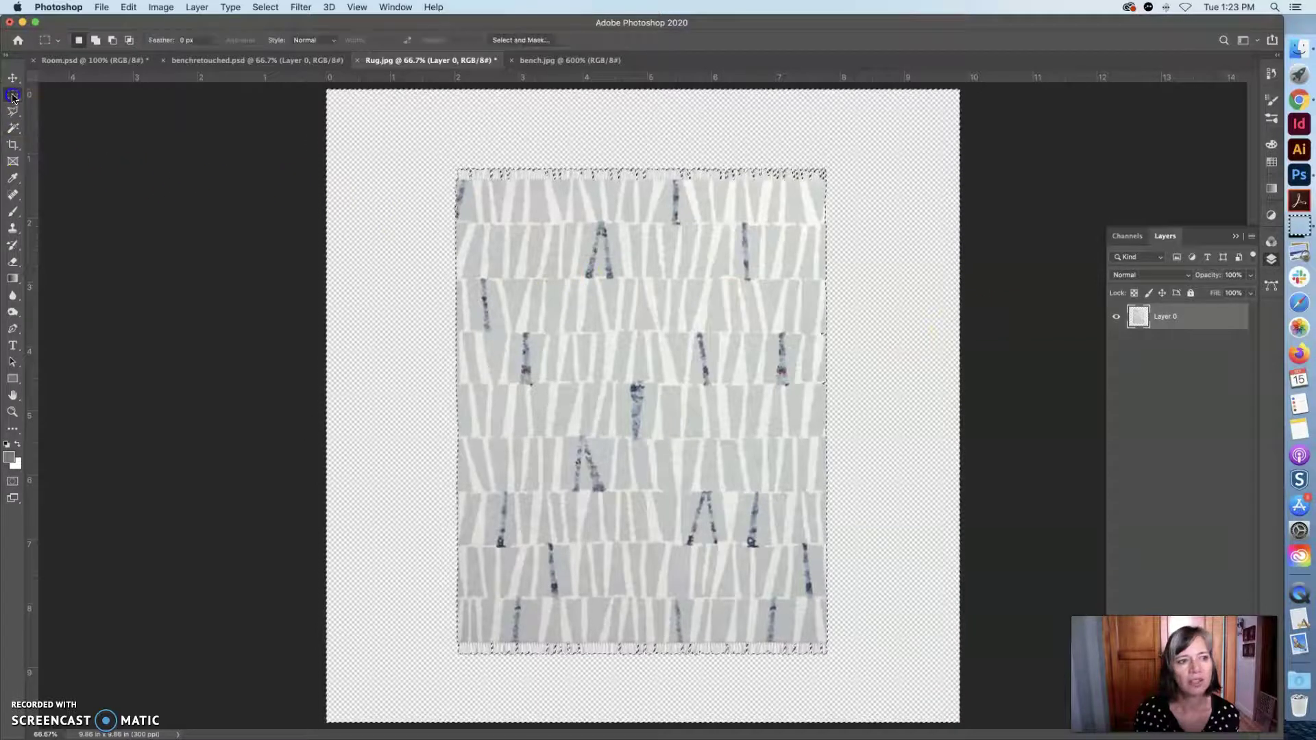
left_click(1092, 354)
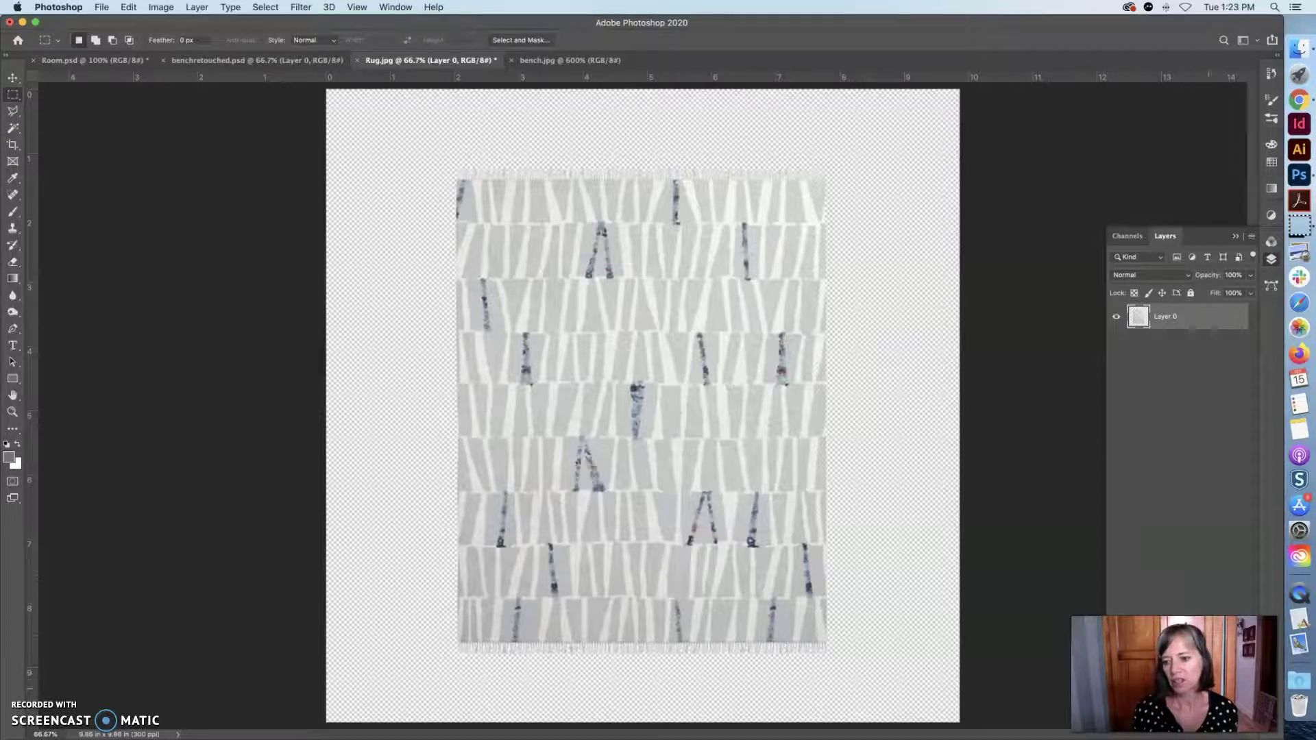
key("super+alt+shift+n")
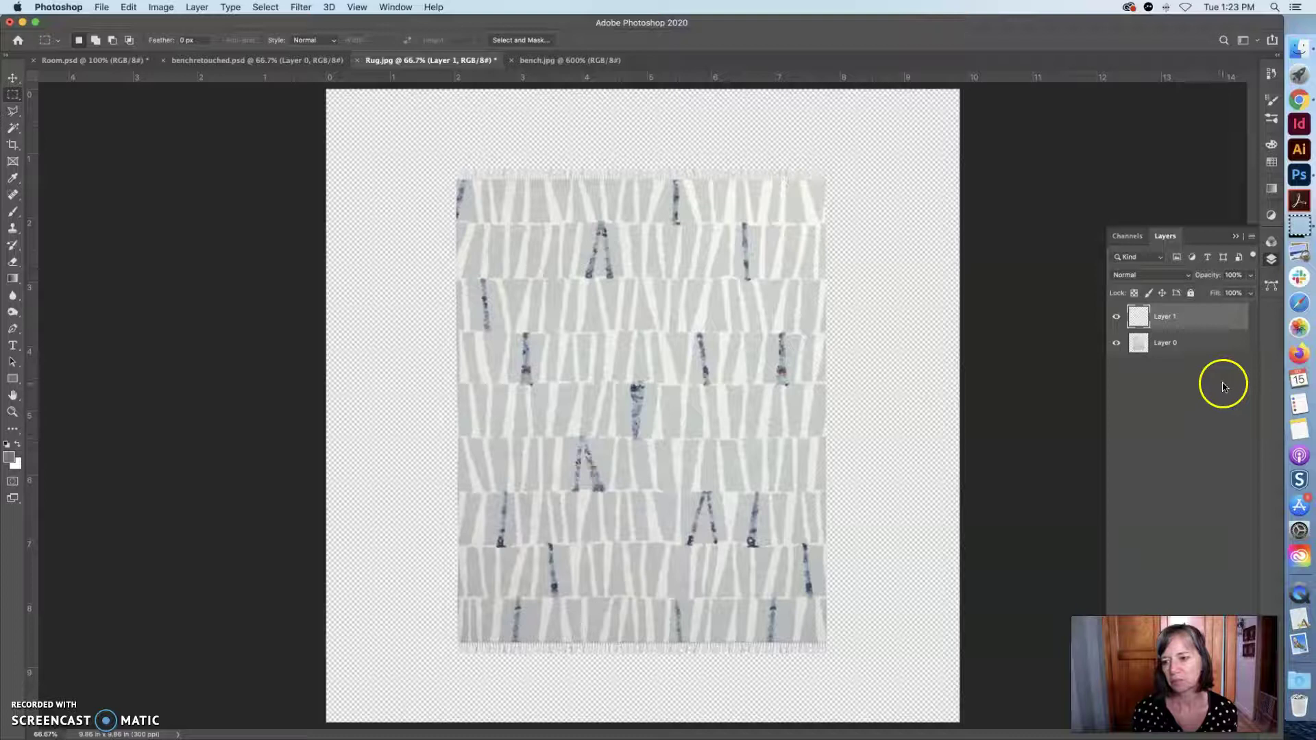
Create another empty layer named Layer 2 with Normal mode and 100% opacity, then delete it
left_click(1252, 238)
left_click(1157, 242)
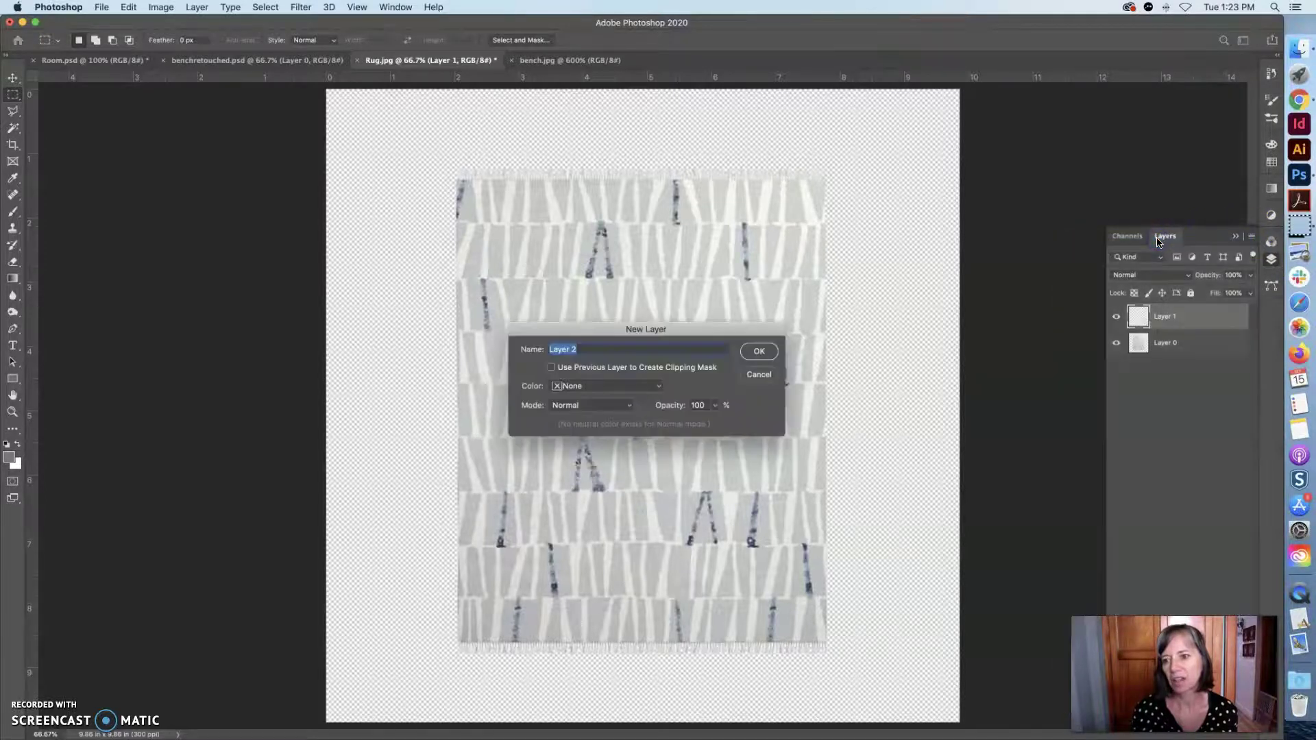
left_click(758, 352)
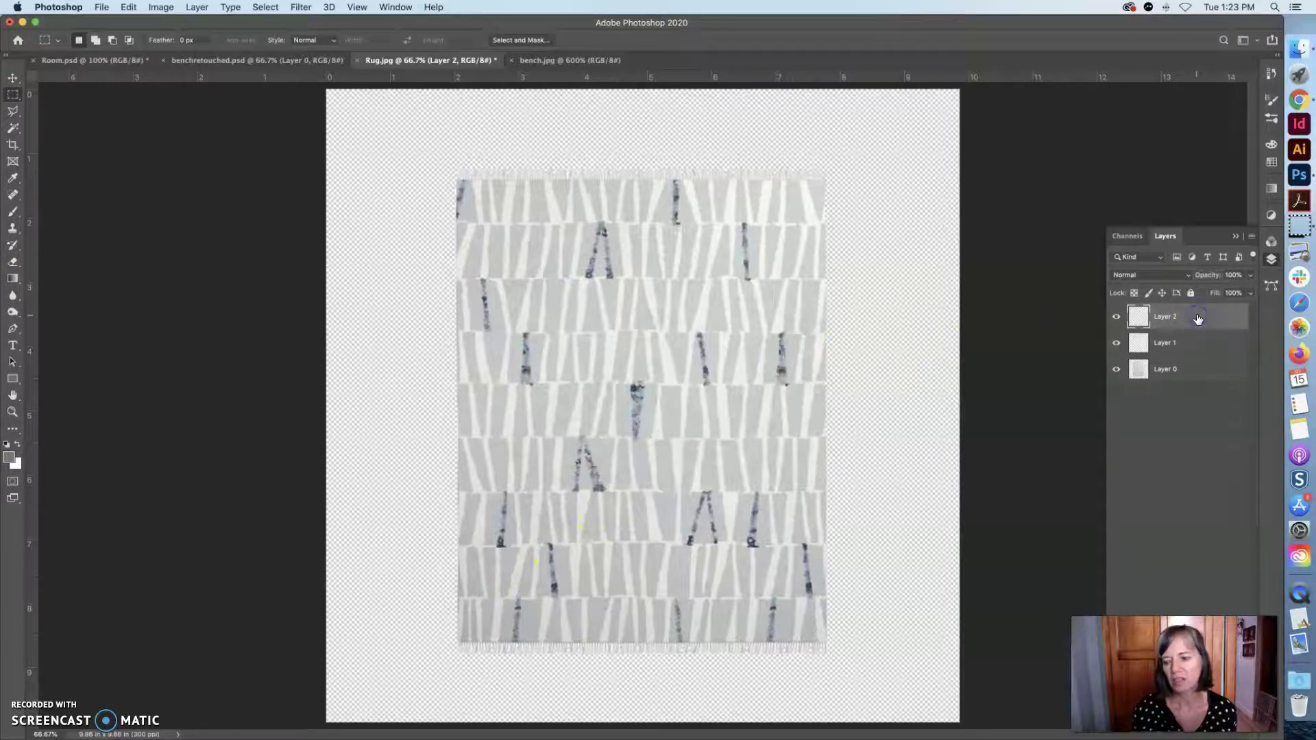
double_click(1165, 317)
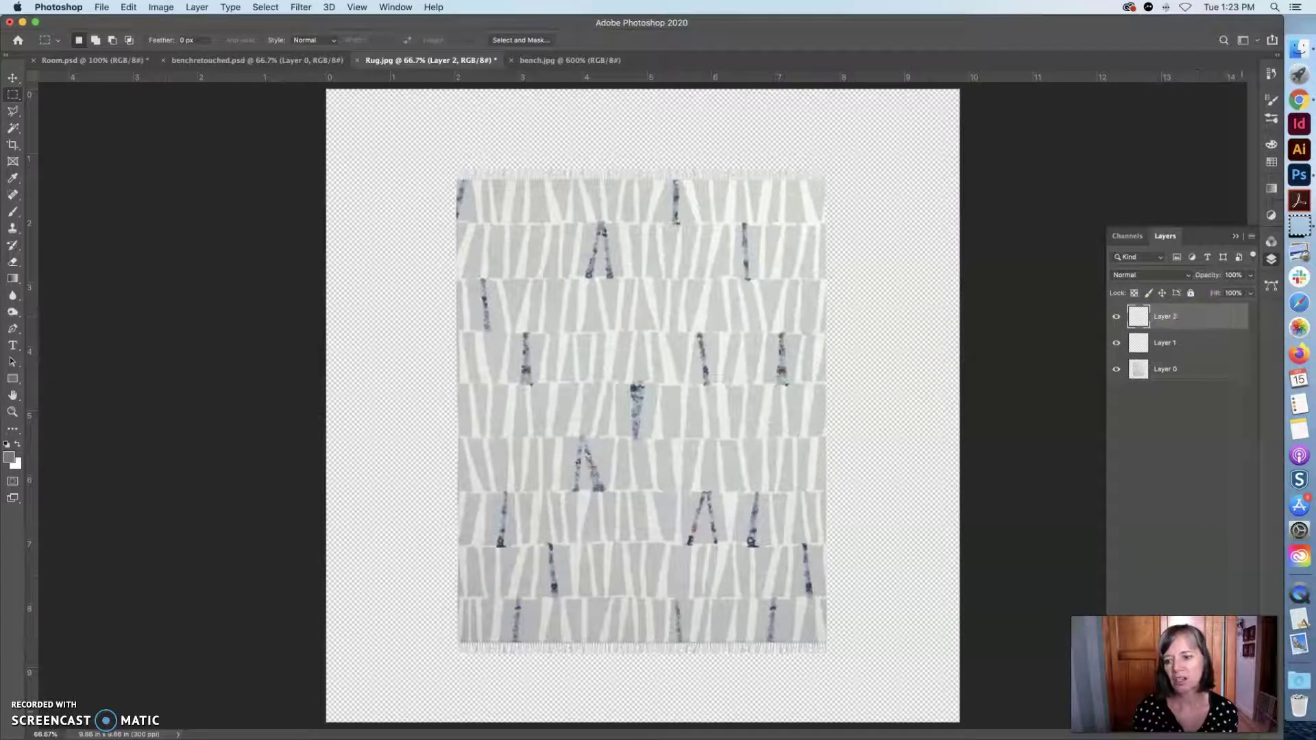
key("BackSpace")
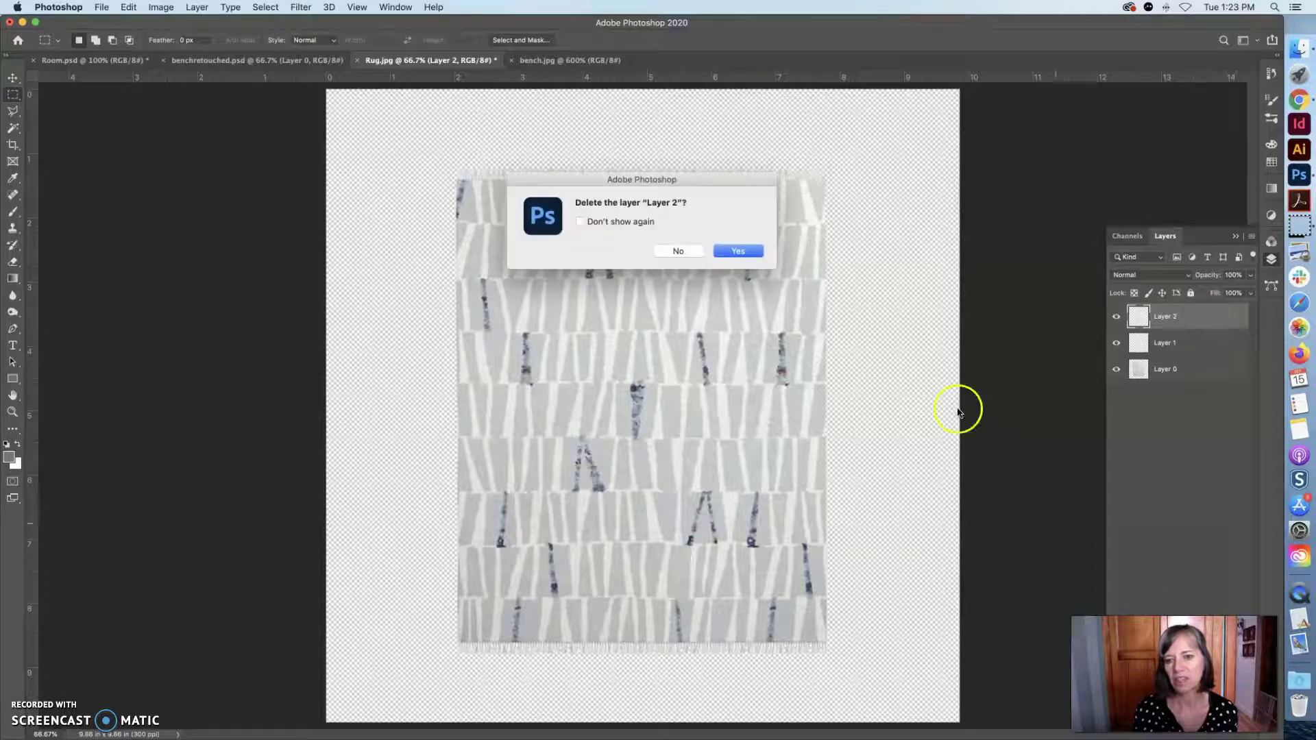
left_click(729, 249)
Move Layer 1 below Layer 0 and rename Layer 0 as rug
left_click(1172, 316)
left_click_drag(1172, 318, 1171, 362)
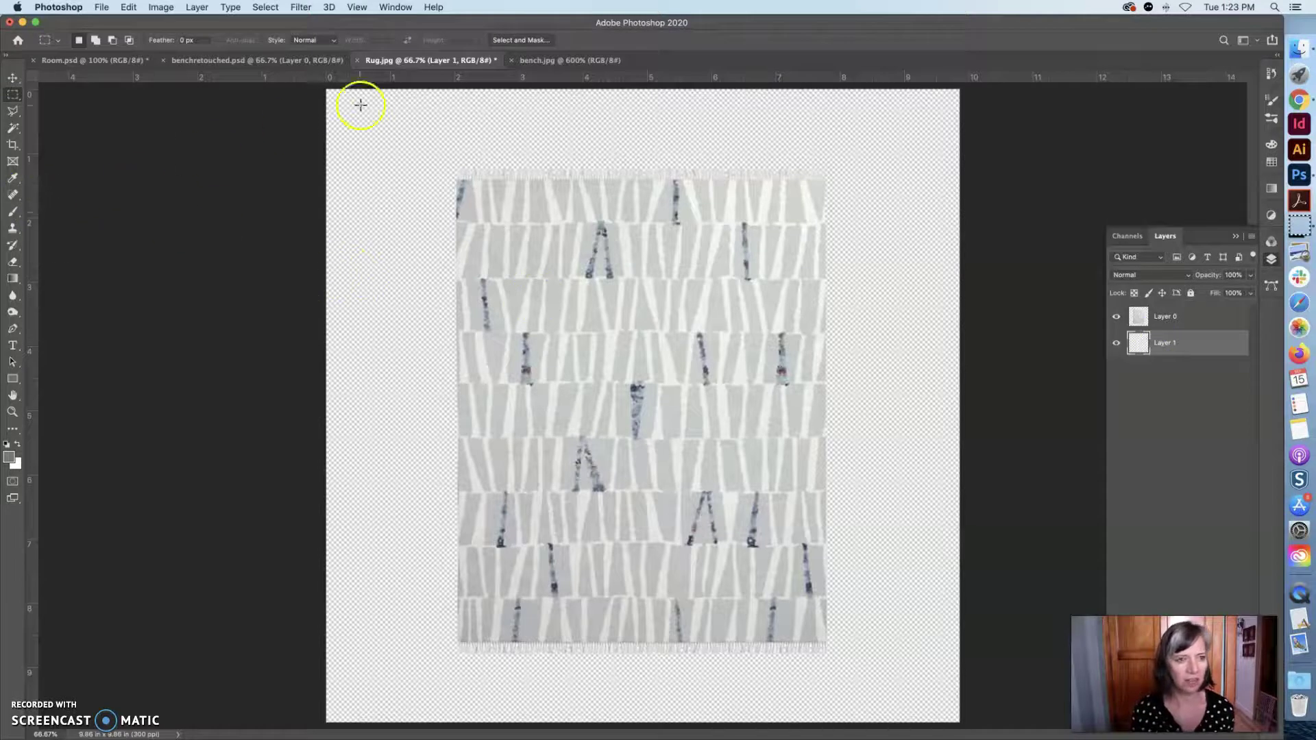
left_click(1168, 318)
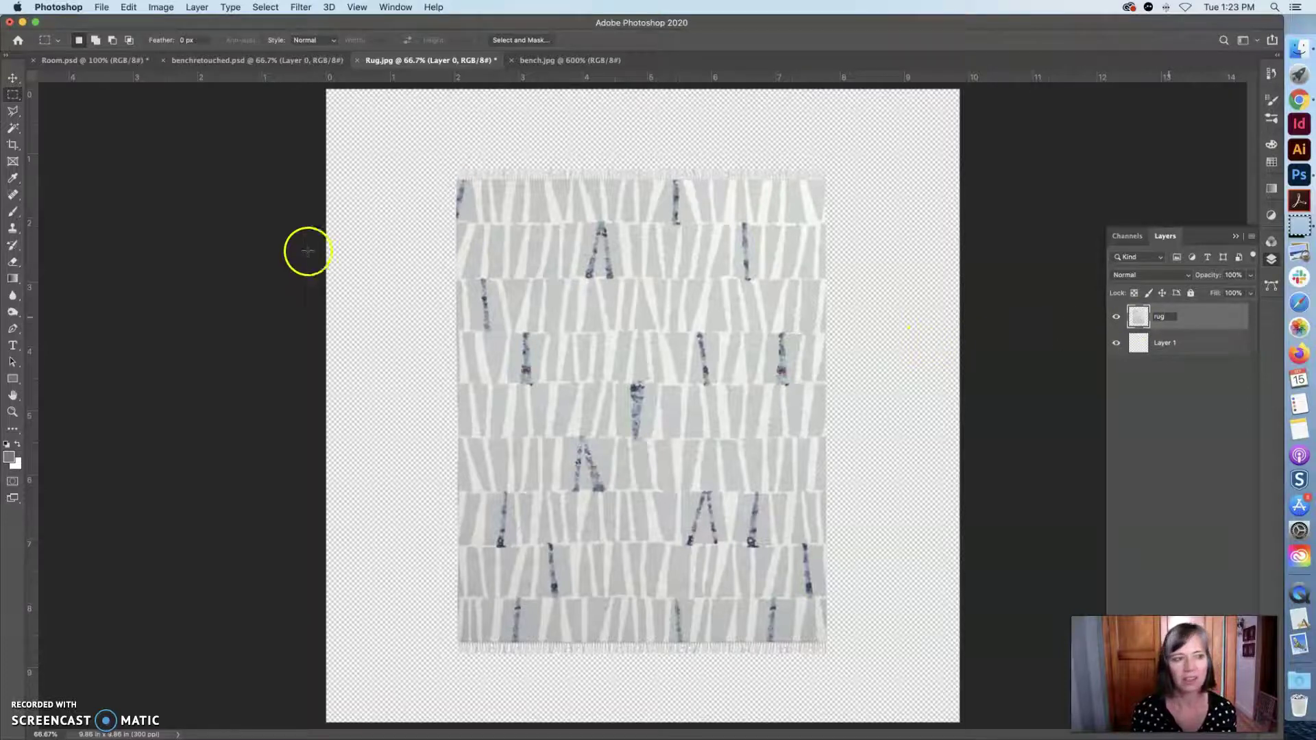
Select the whole canvas on Layer 1 with a rectangular marquee and fill it with 50% Gray in Normal mode at 100% opacity
left_click(1165, 346)
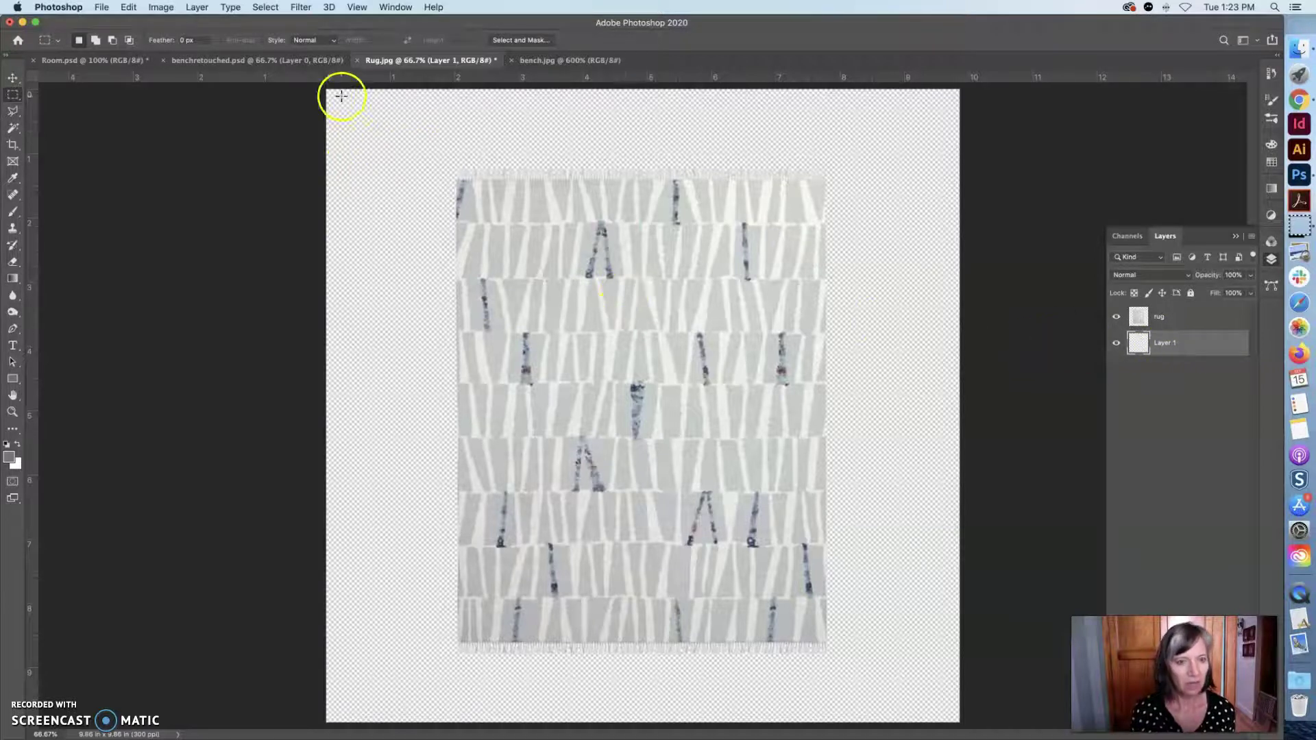
left_click_drag(322, 90, 905, 686)
left_click_drag(1017, 737, 998, 734)
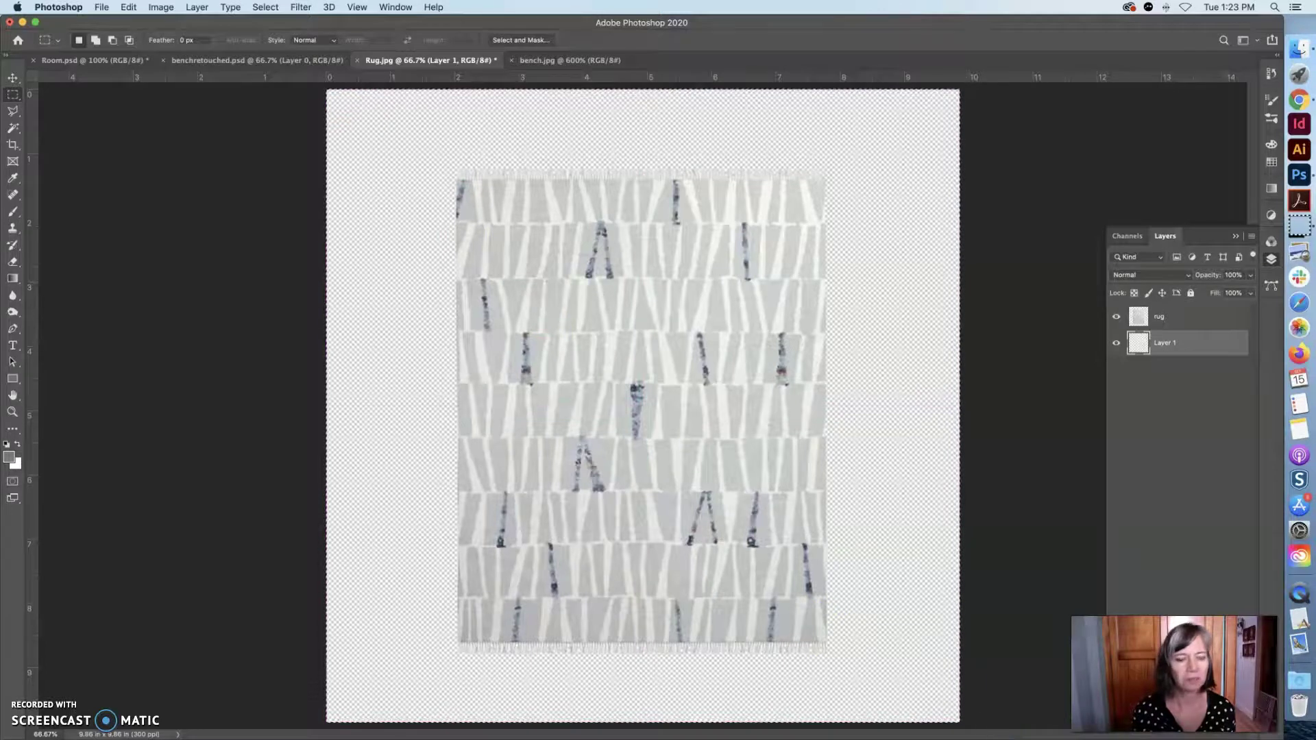
left_click(161, 7)
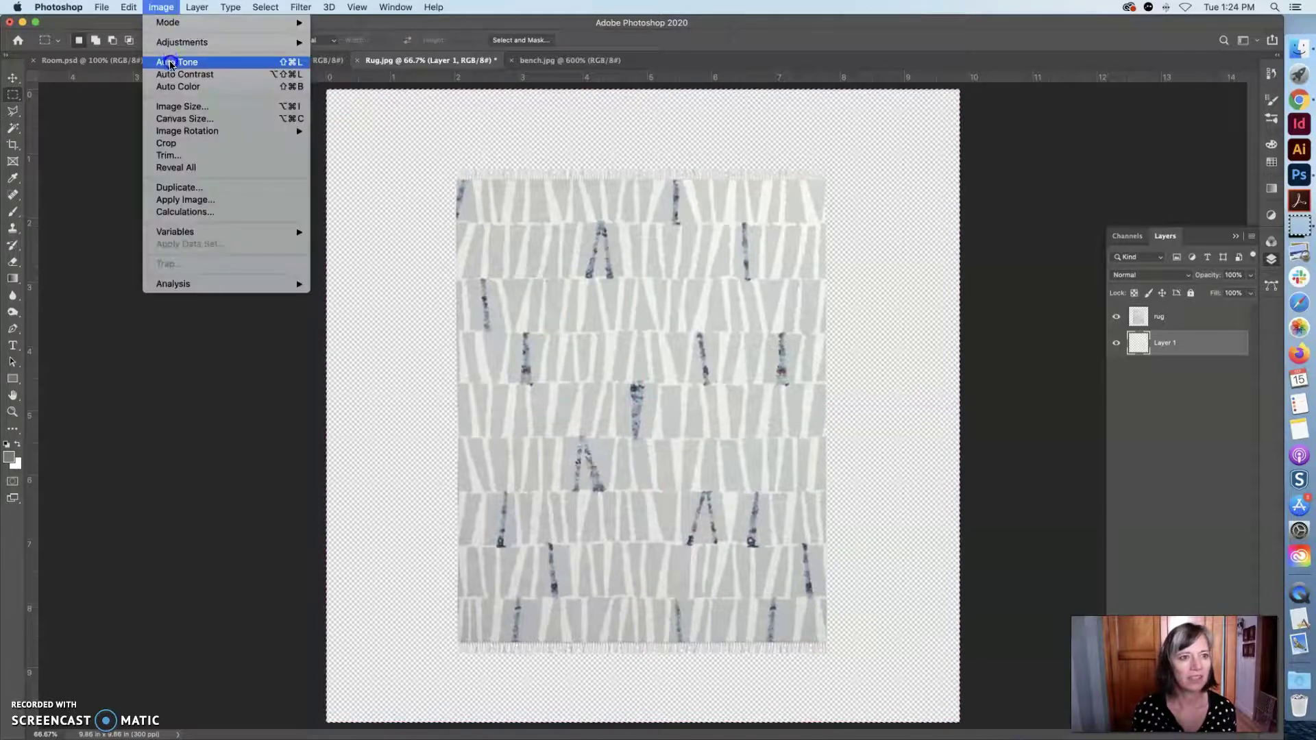
mouse_move(128, 7)
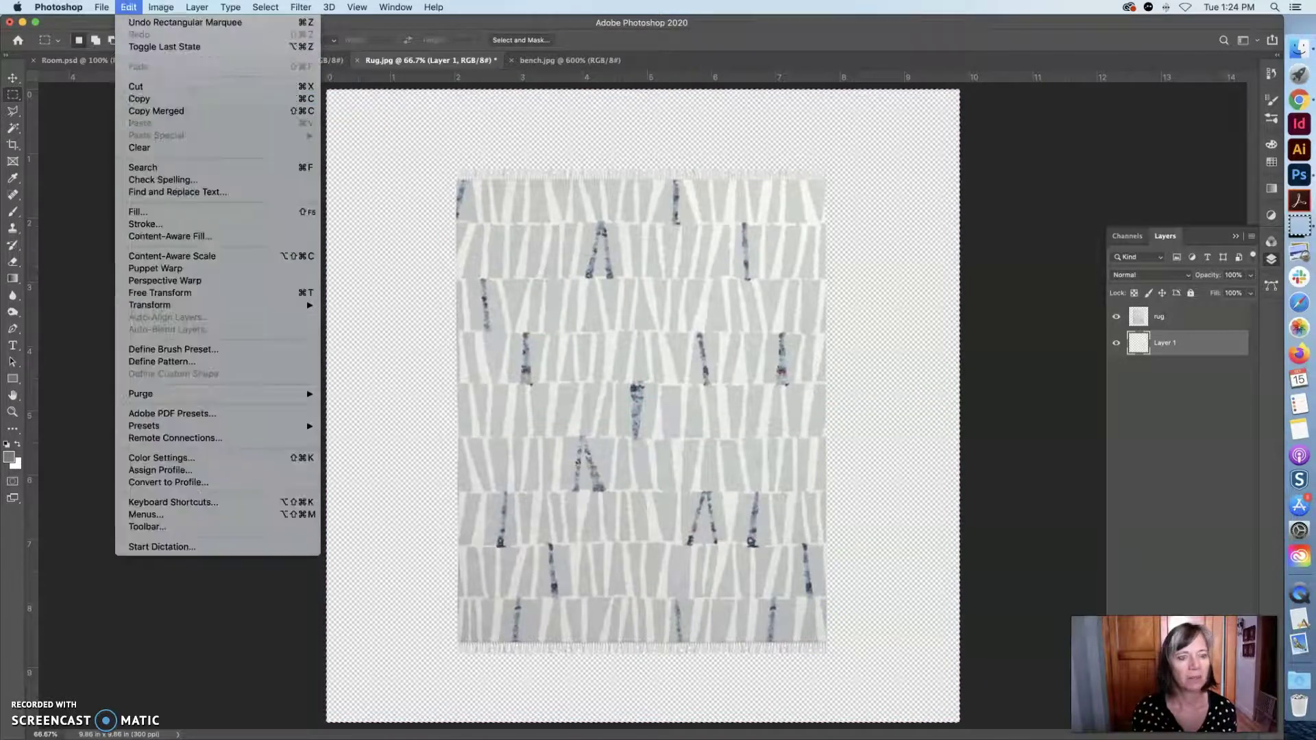
left_click(148, 218)
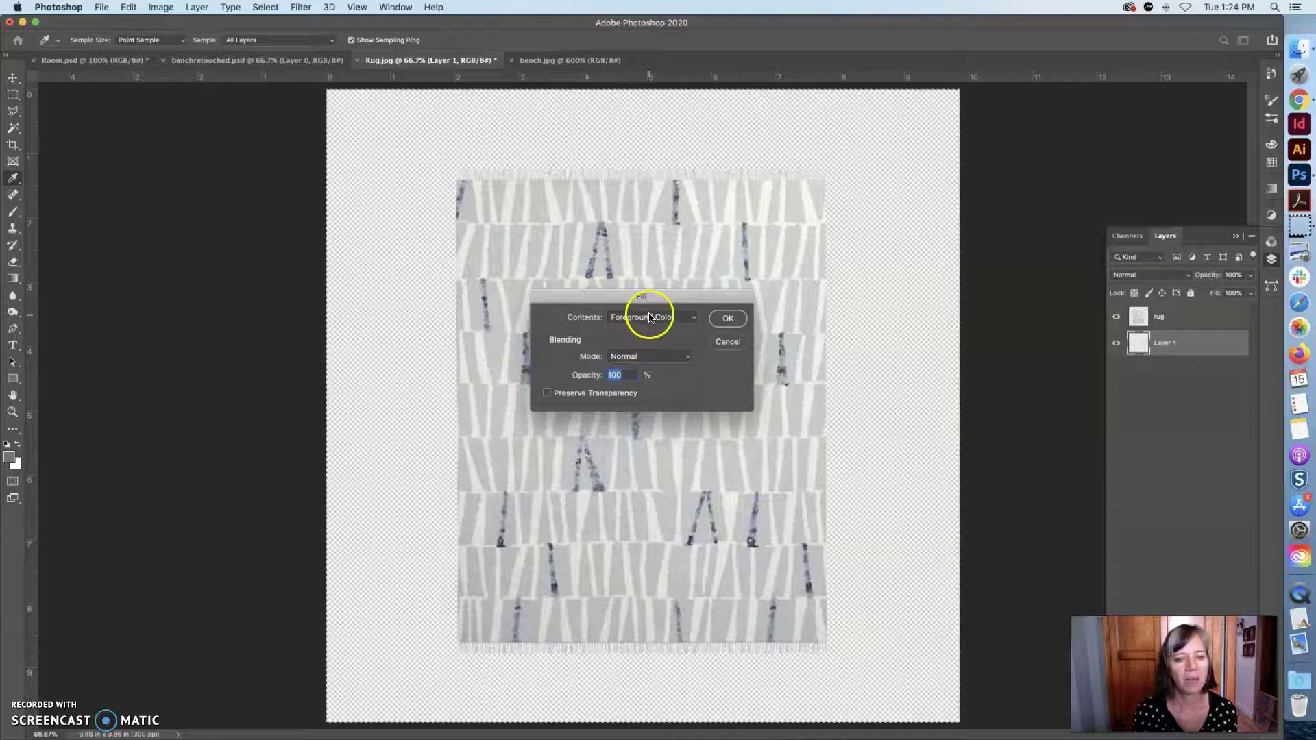
left_click(644, 318)
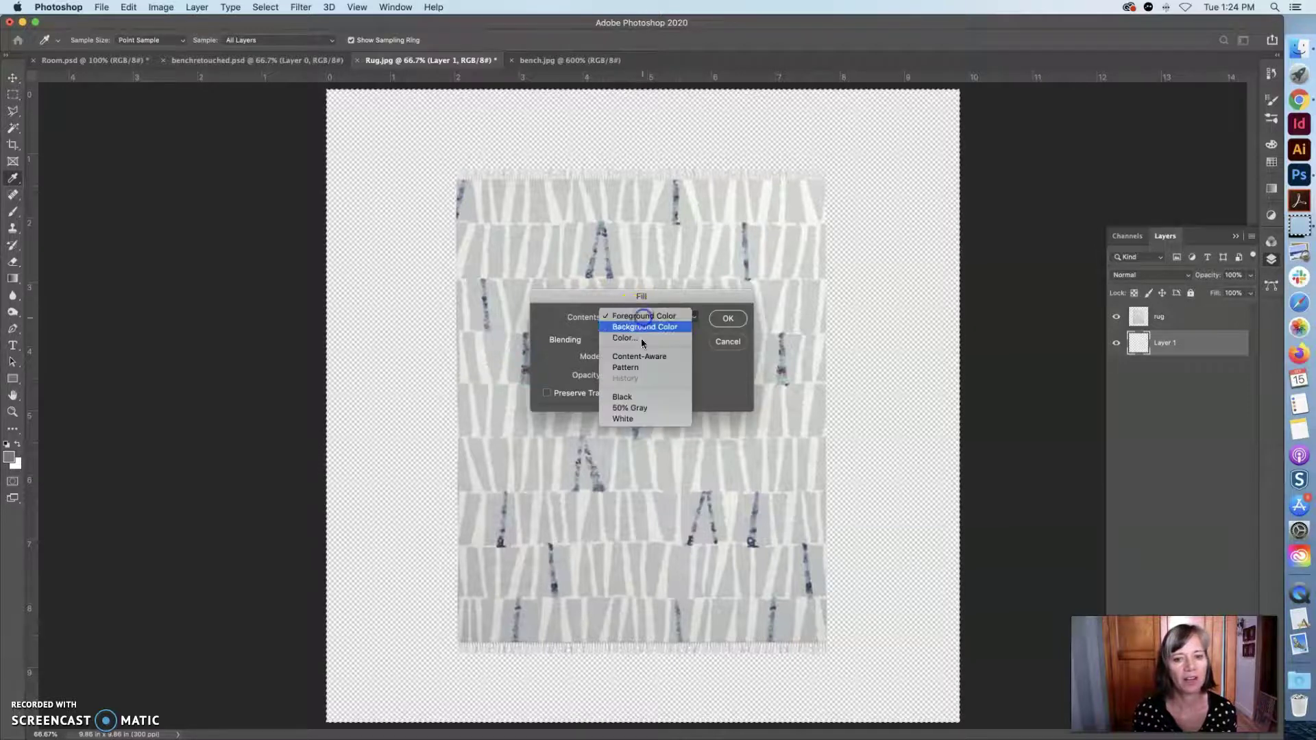
left_click(640, 407)
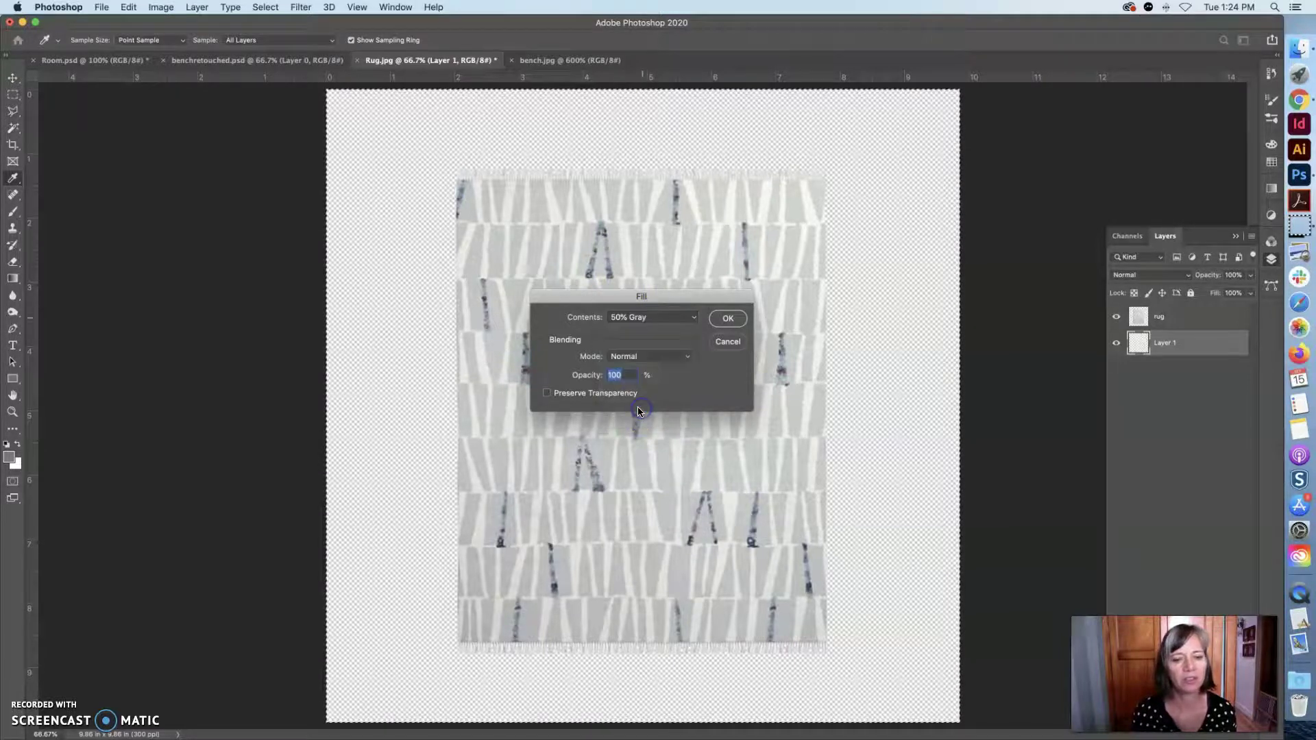
left_click(729, 317)
key("m")
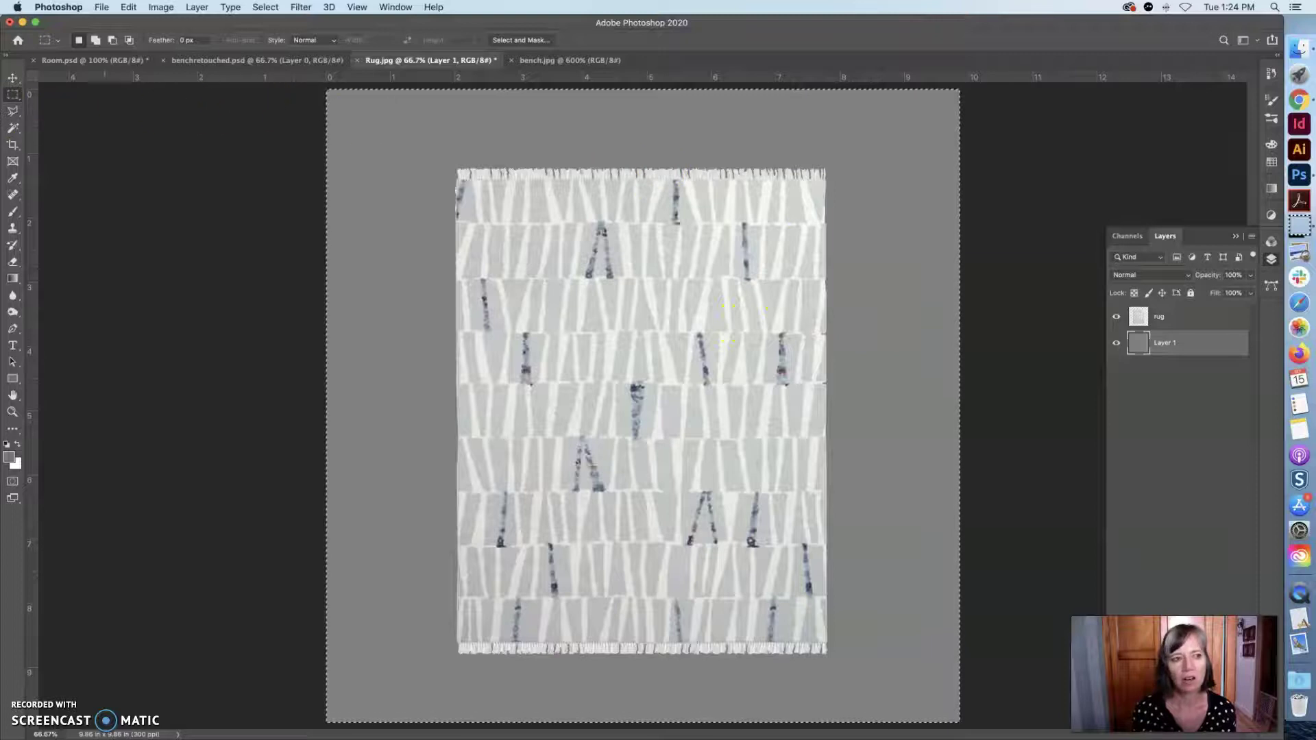
Try to erase the leftover background between the strands of the rug's top fringe, first on Layer 1 and then on the rug layer
left_click(12, 111)
key("super+space")
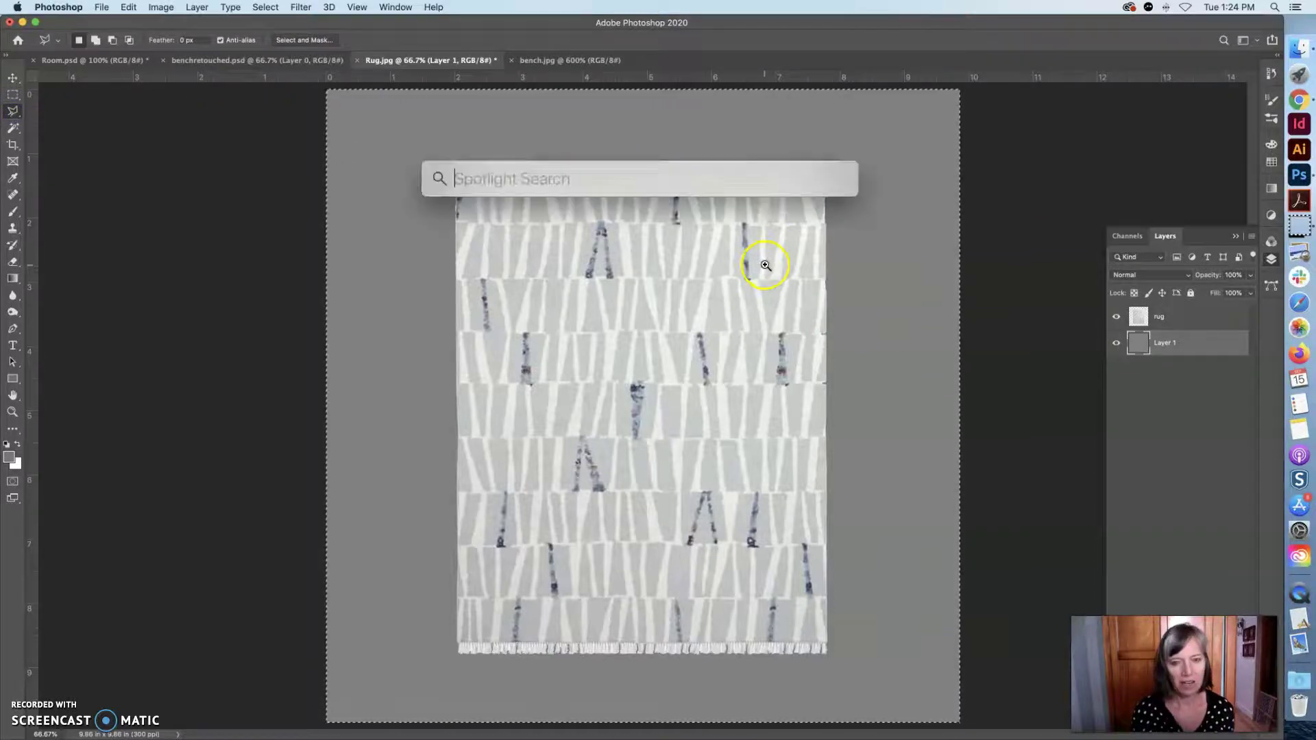
left_click(763, 265, "super")
left_click(754, 255, "super")
left_click(711, 185, "super")
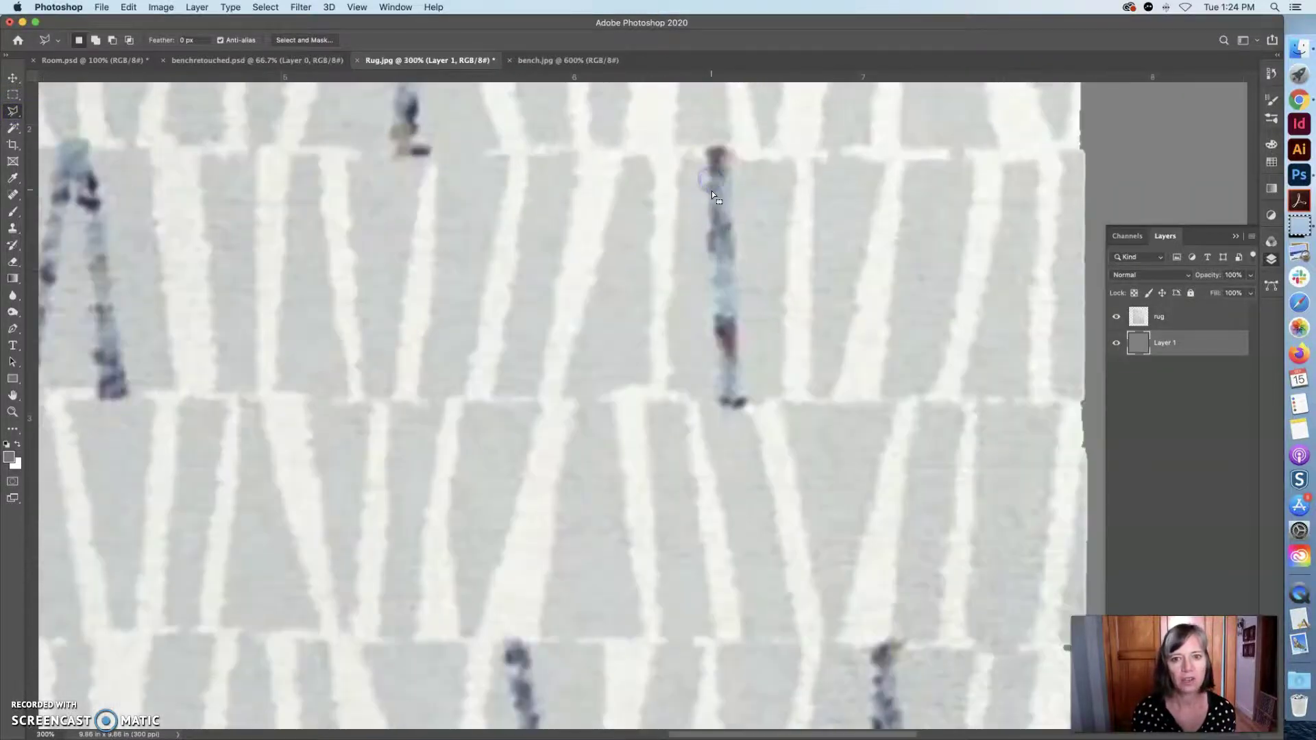
scroll(711, 191, "up", 5)
mouse_move(516, 192)
left_mouse_down()
mouse_move(524, 211)
mouse_move(488, 220)
mouse_move(510, 229)
left_mouse_up()
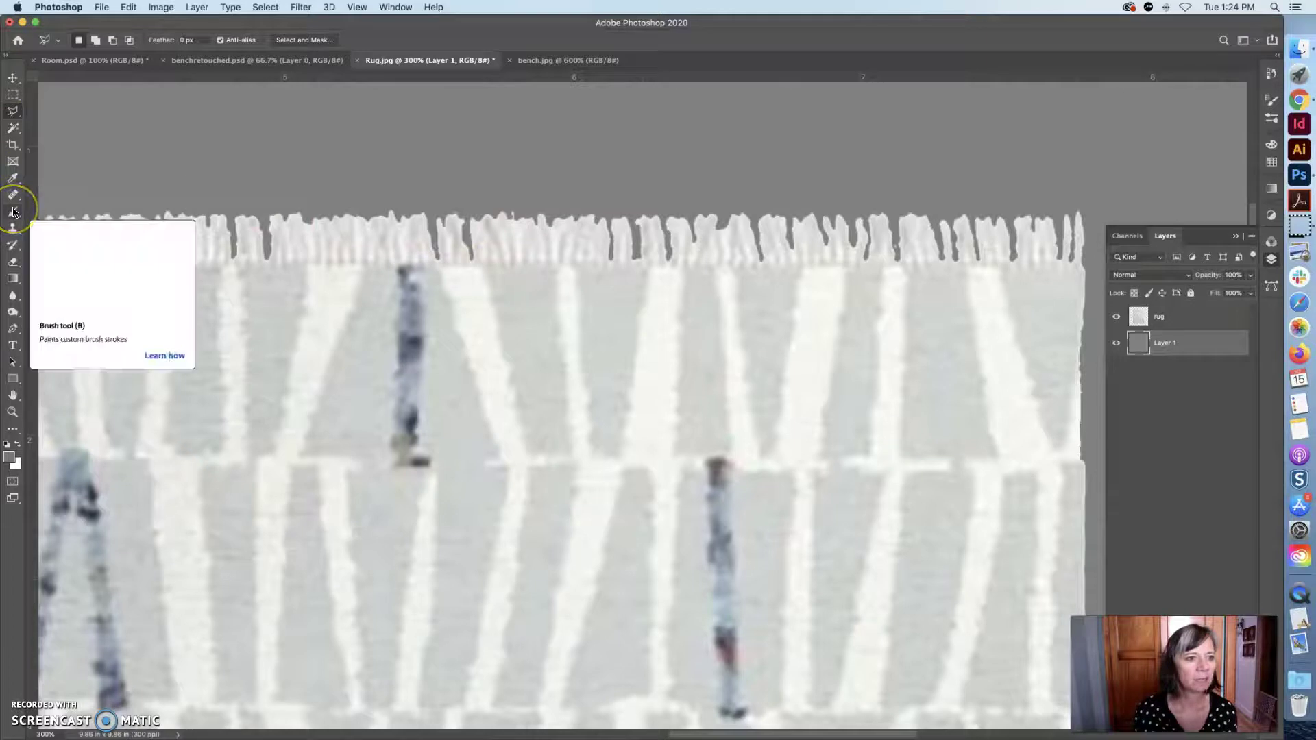
left_click(12, 261)
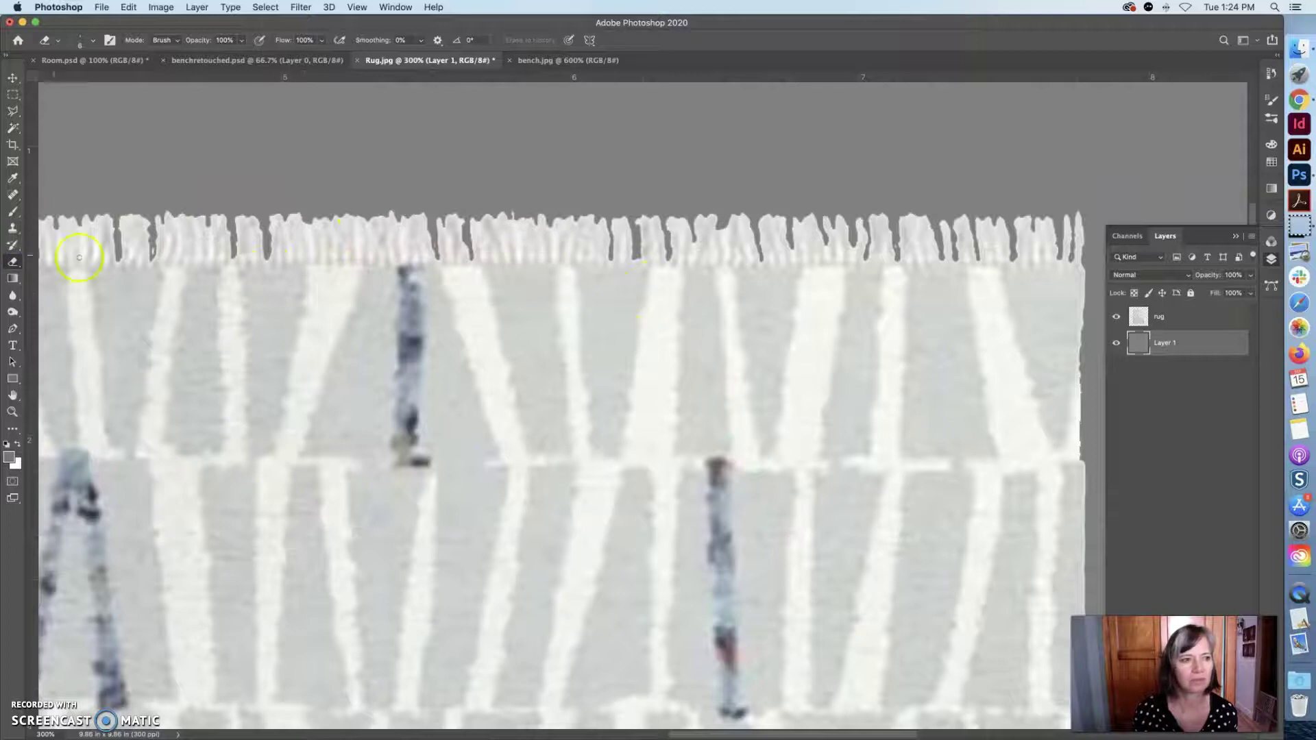
left_click(314, 258)
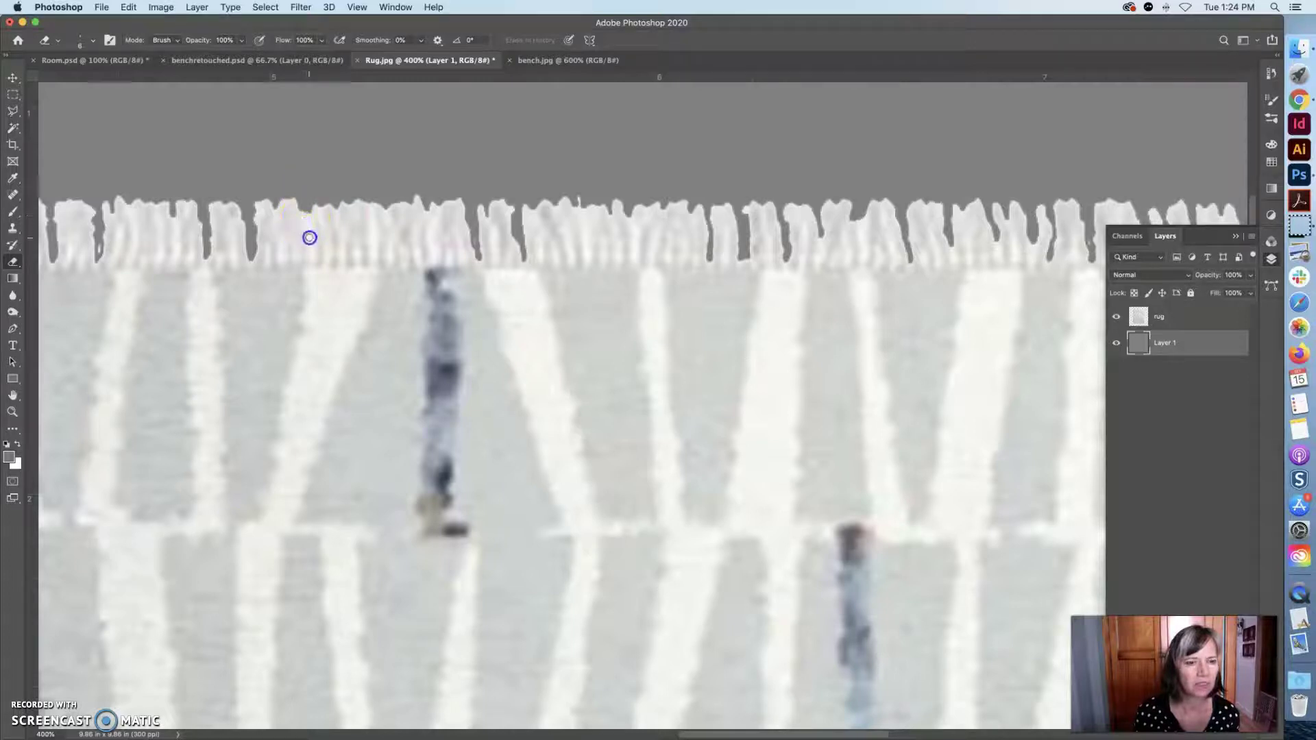
left_click(1181, 316)
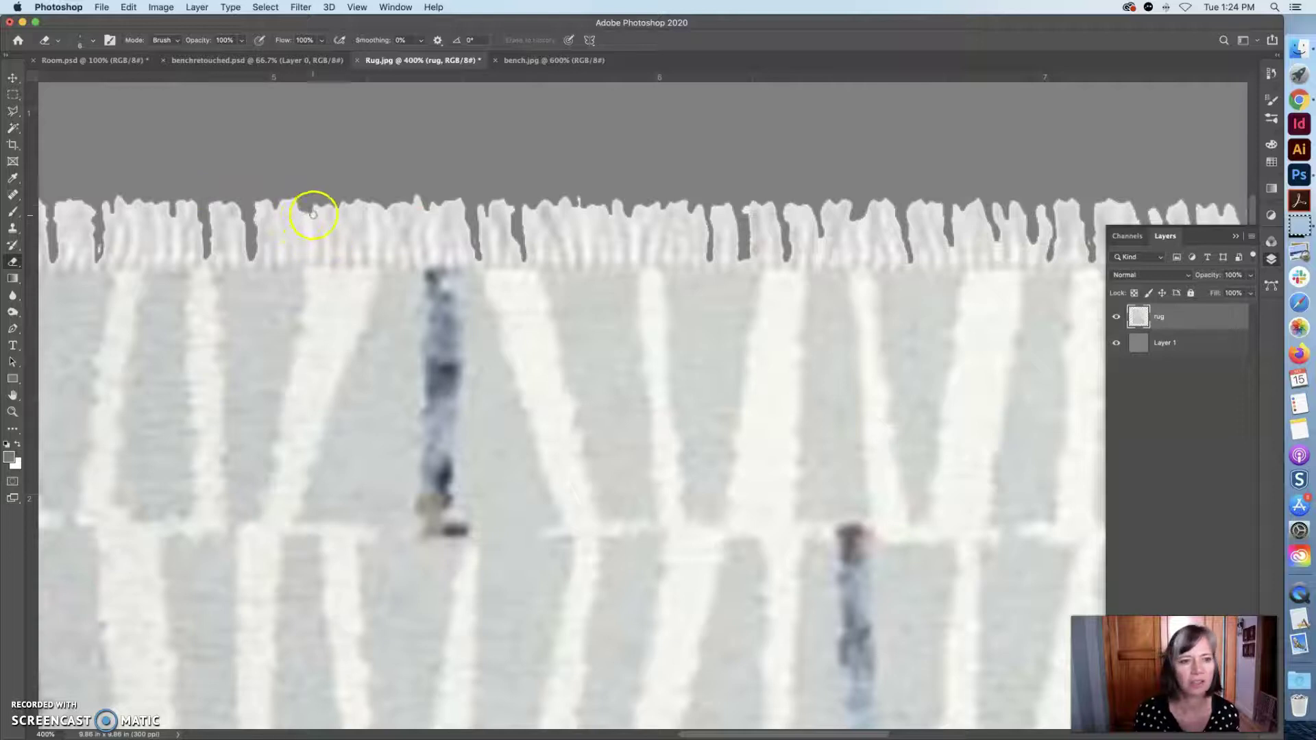
mouse_move(309, 236)
left_mouse_down()
mouse_move(312, 252)
mouse_move(311, 212)
mouse_move(312, 252)
left_mouse_up()
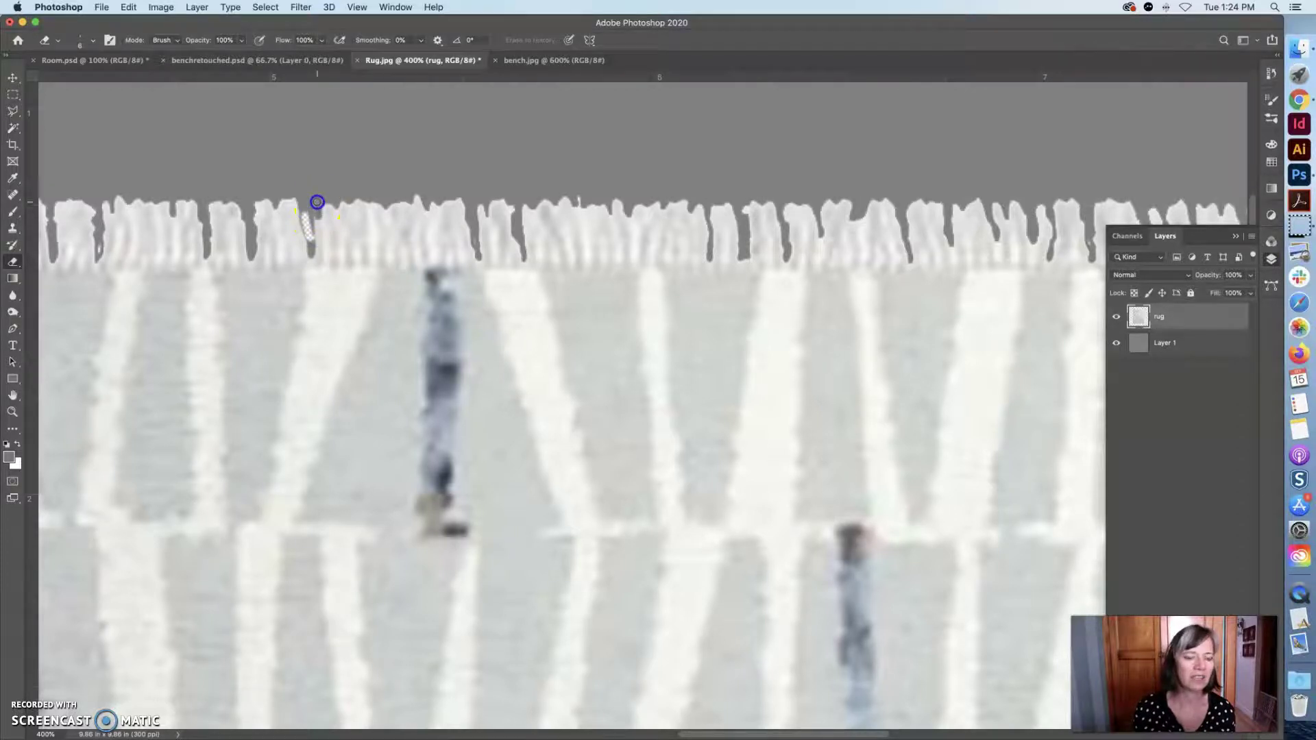
mouse_move(313, 202)
left_mouse_down()
mouse_move(288, 205)
mouse_move(313, 221)
left_mouse_up()
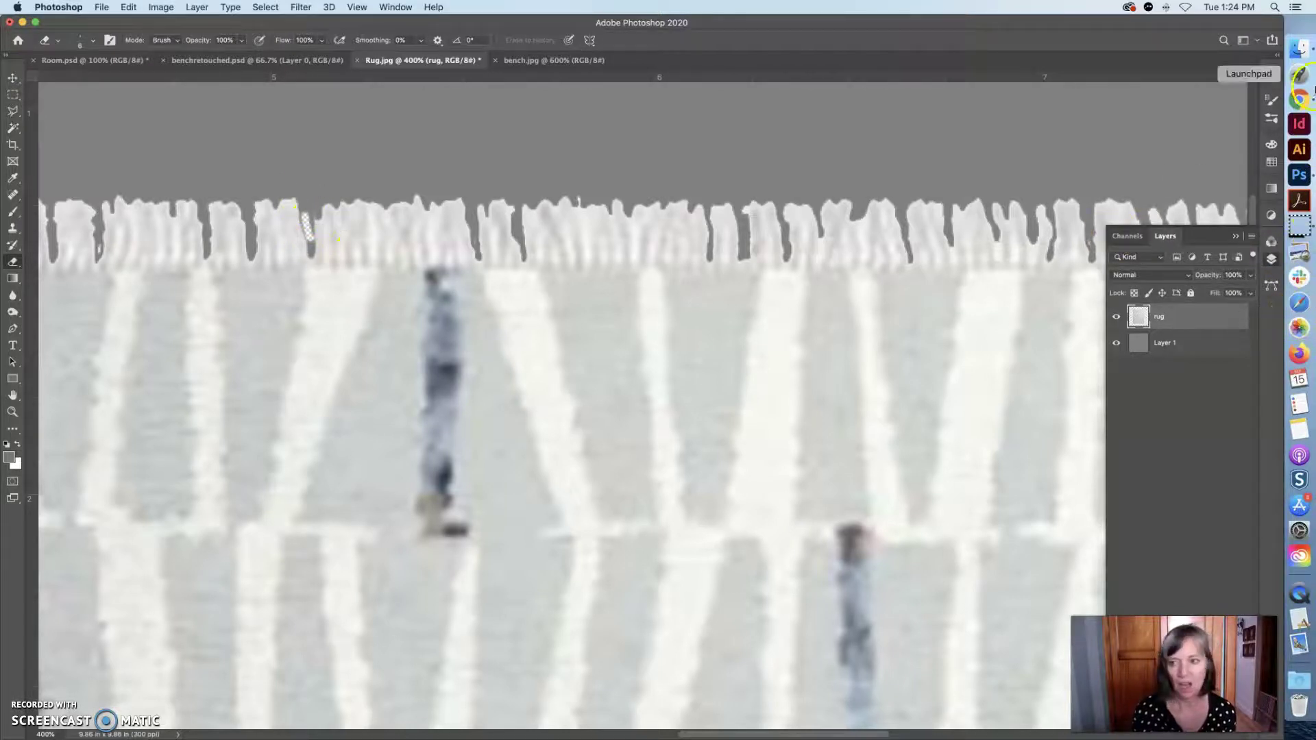
Revert the document history to the Fill state to discard the eraser strokes, and bring the layer list back
left_click(1271, 76)
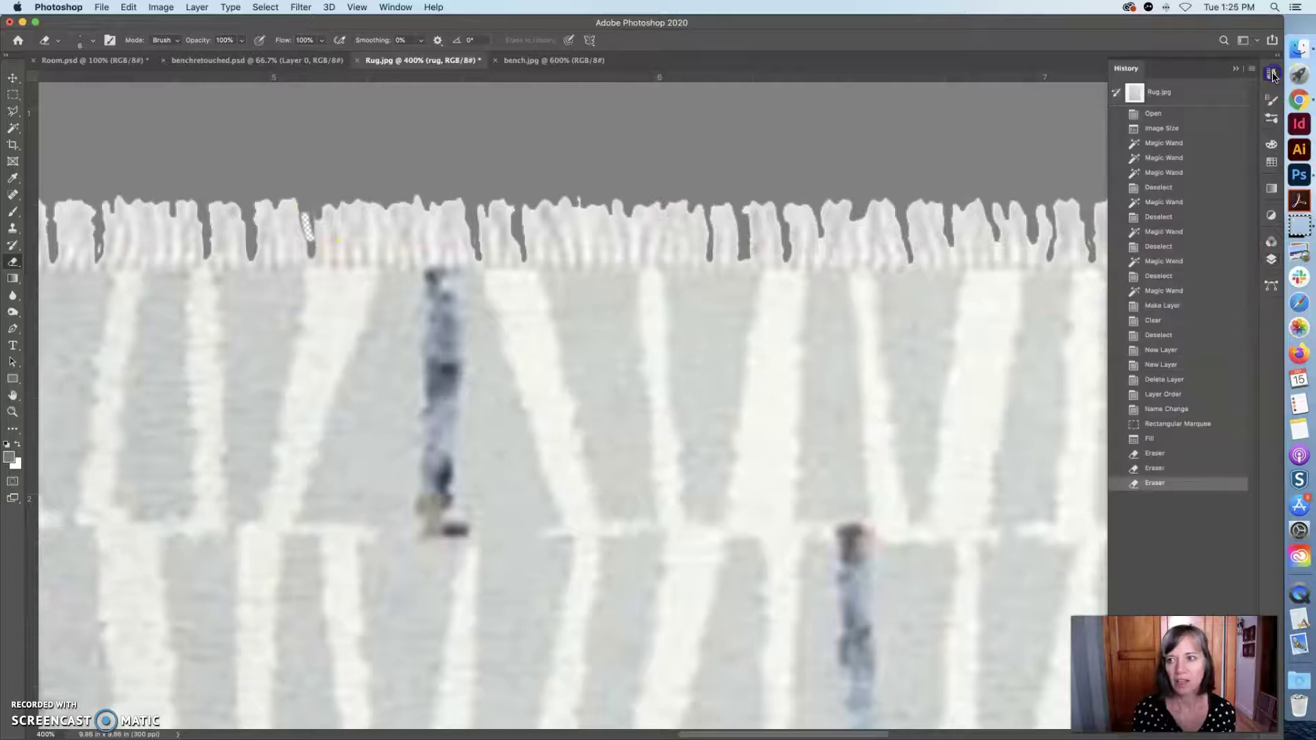
left_click(1158, 439)
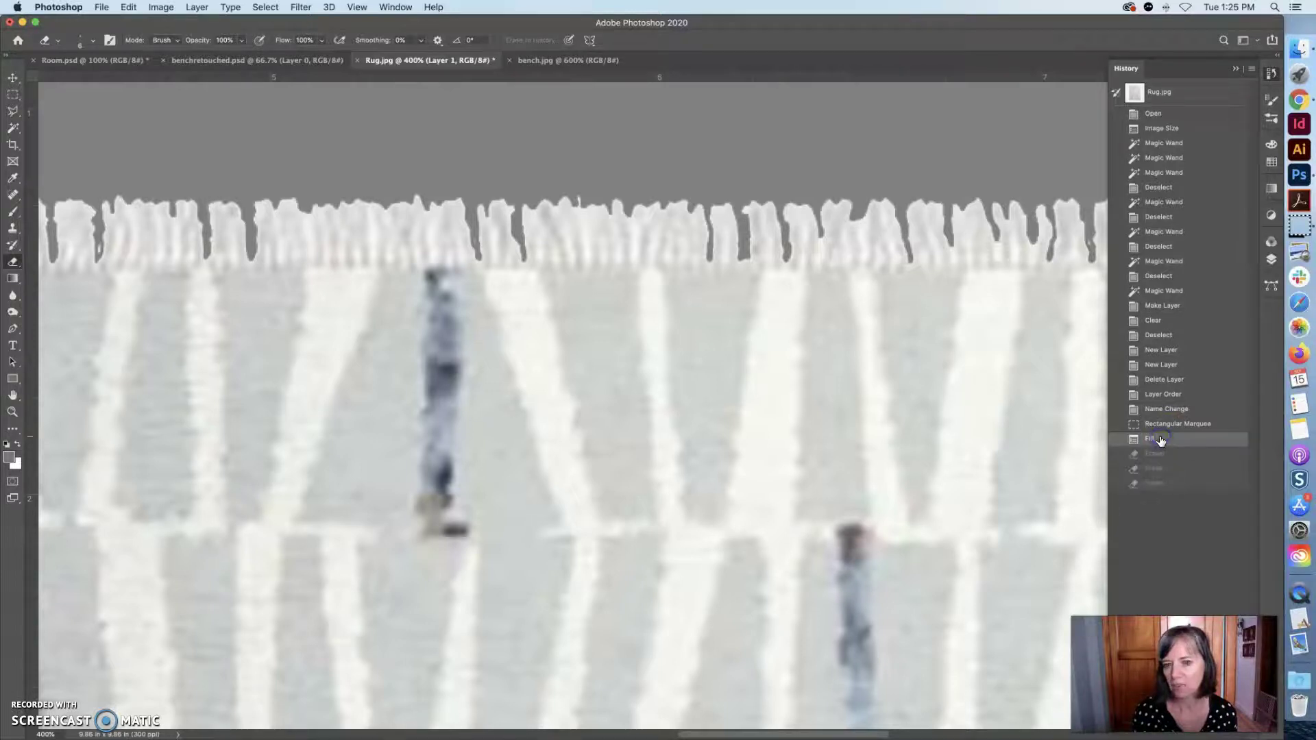
left_click(1236, 69)
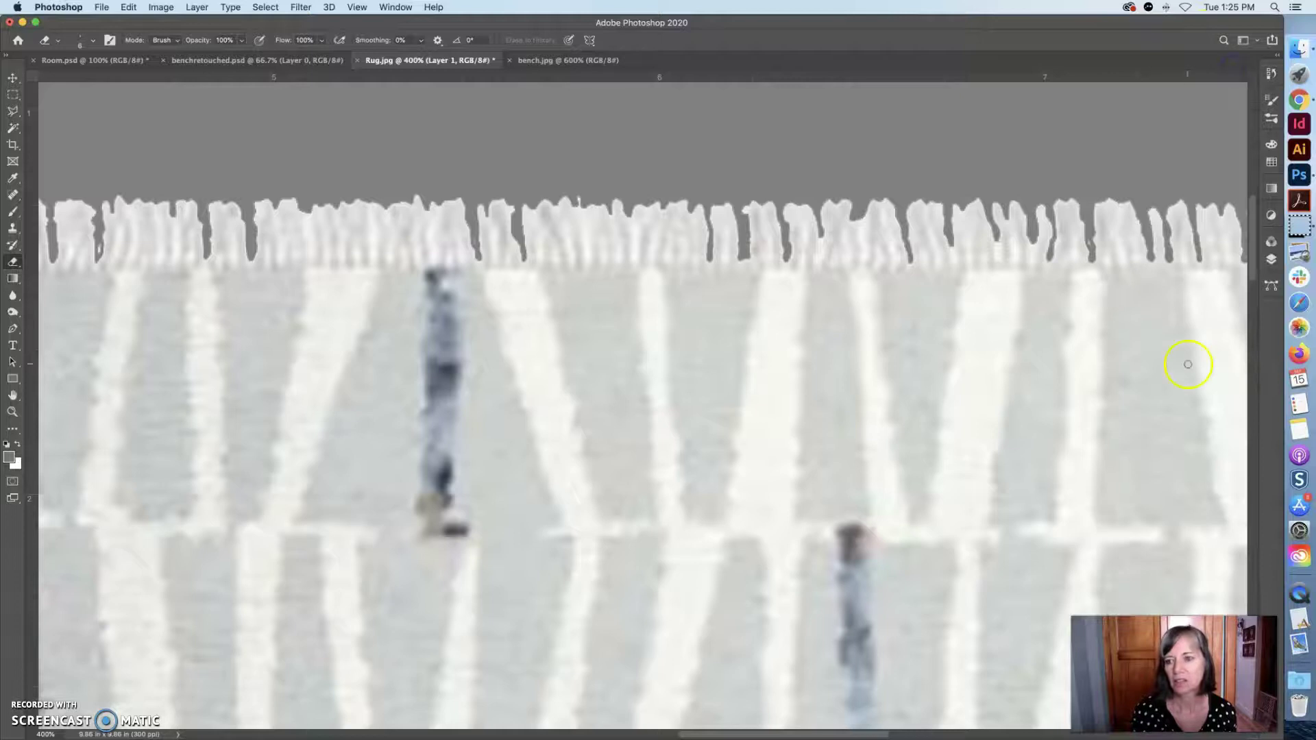
left_click(1270, 262)
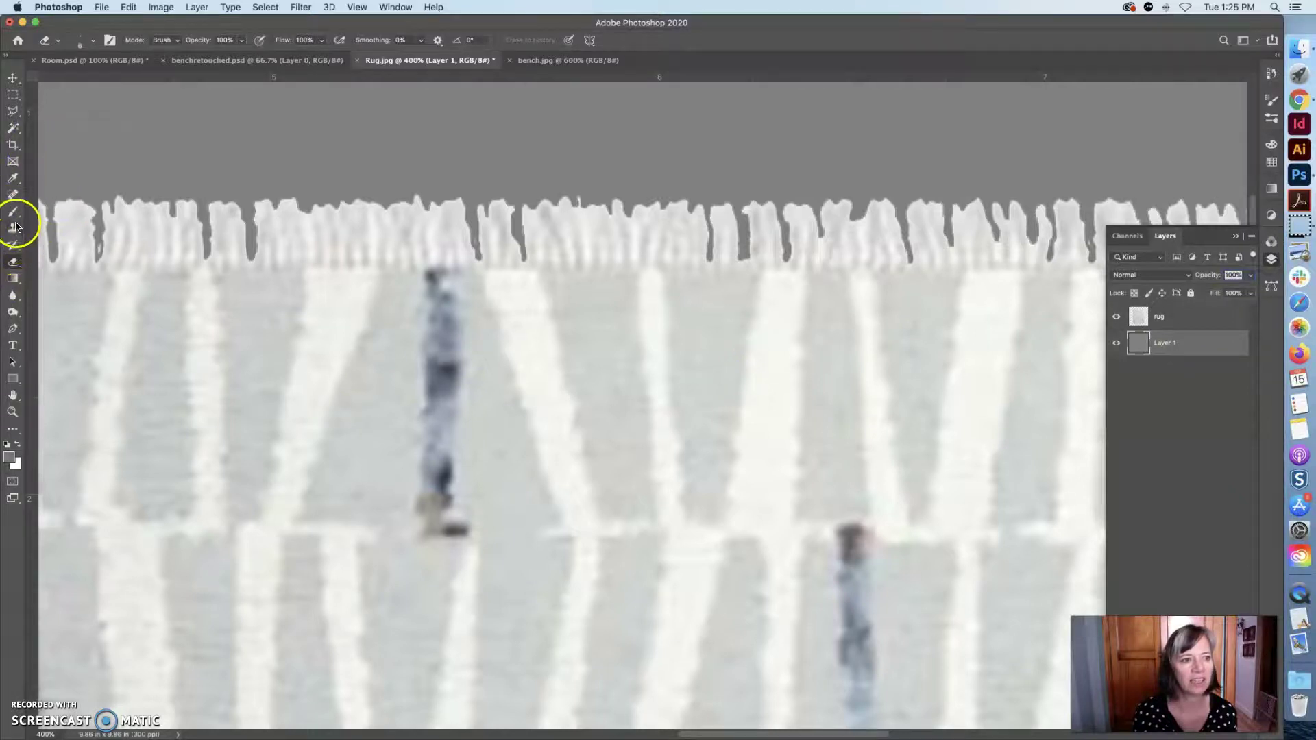
Try a rectangular marquee over the rug, undo back past the gray fill on Layer 1, and redo the fill
left_click(12, 95)
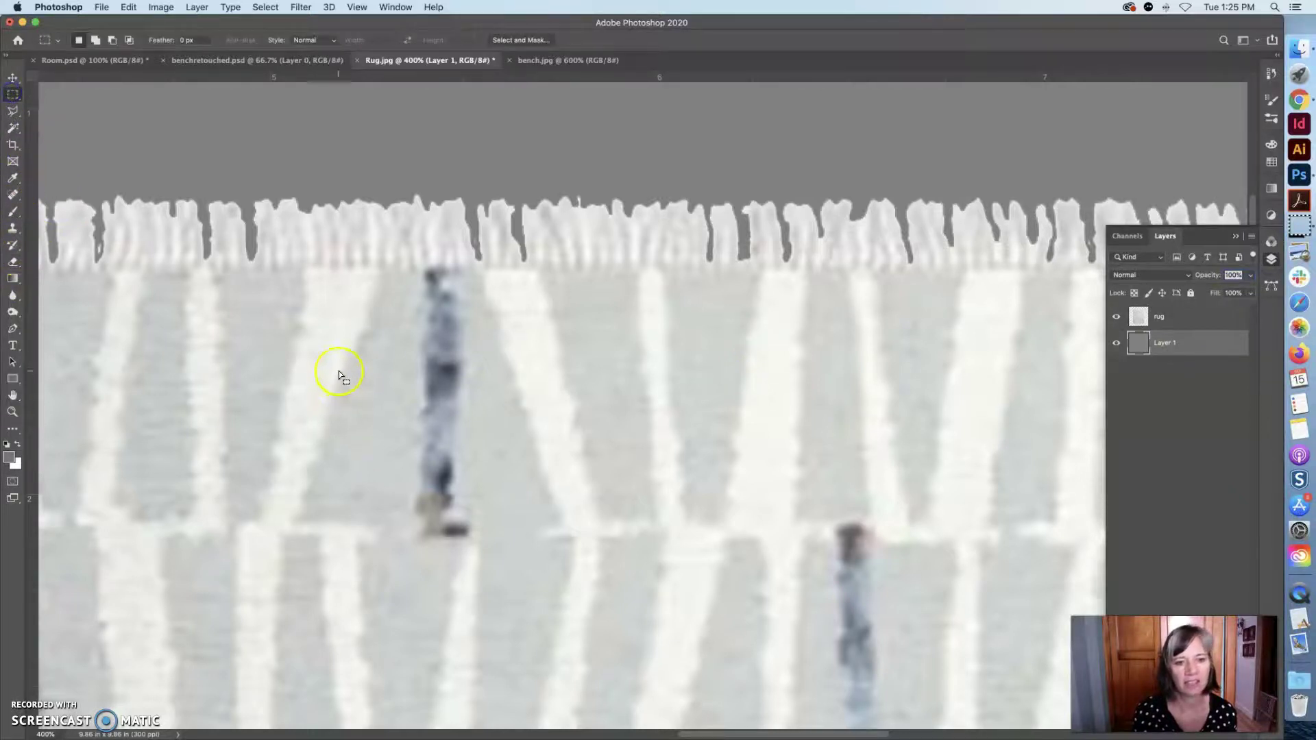
left_click_drag(480, 396, 718, 595)
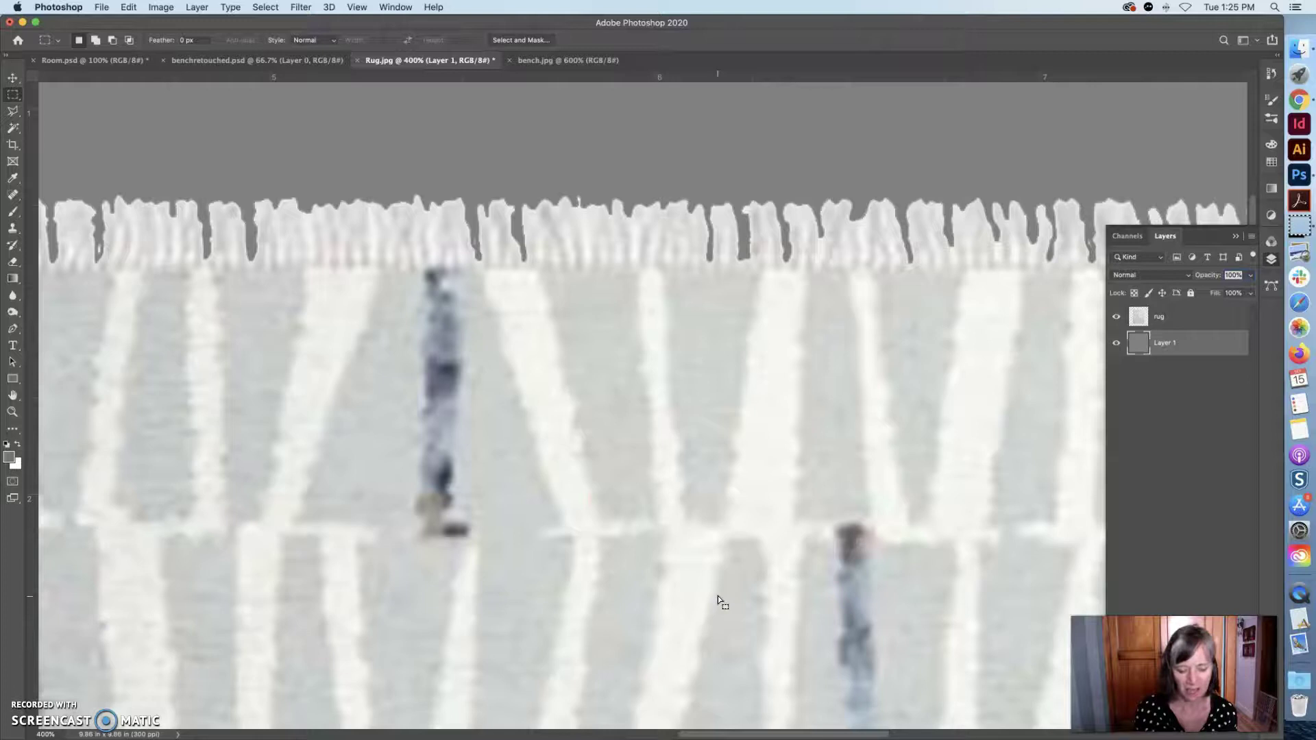
key("super+z")
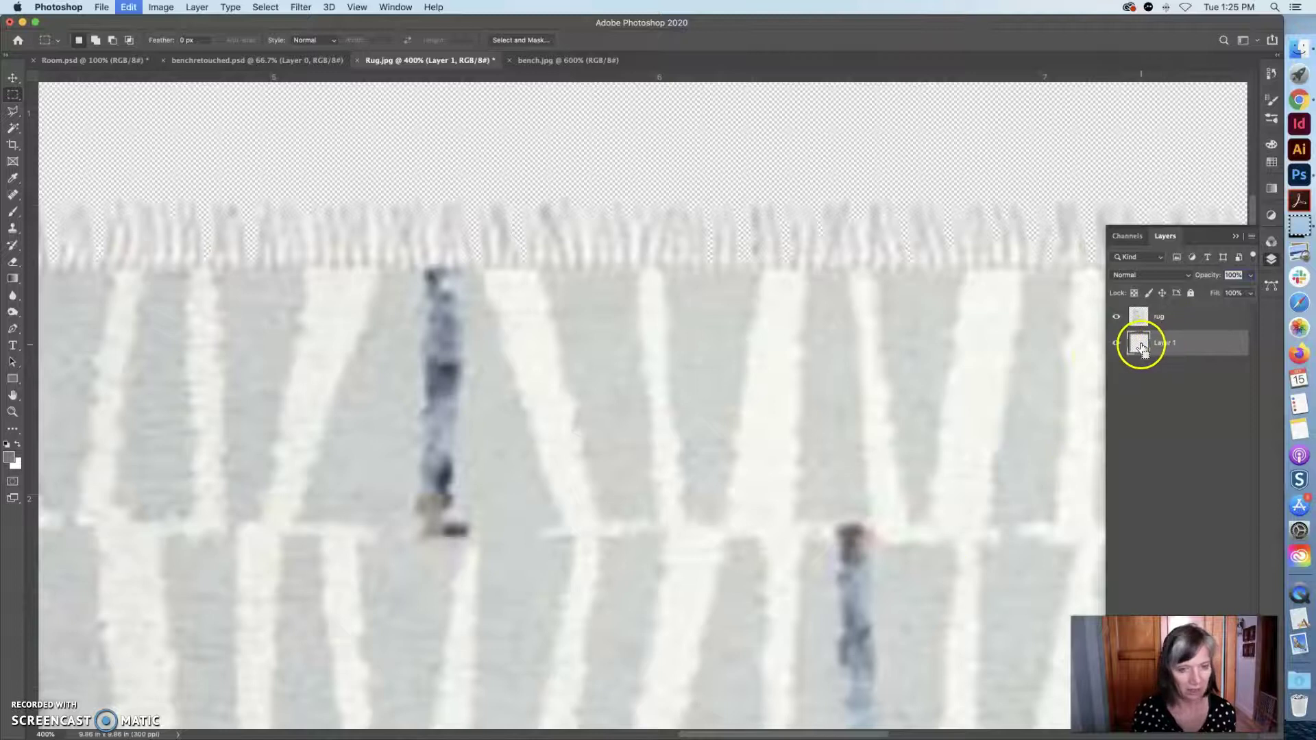
key("super+shift+z")
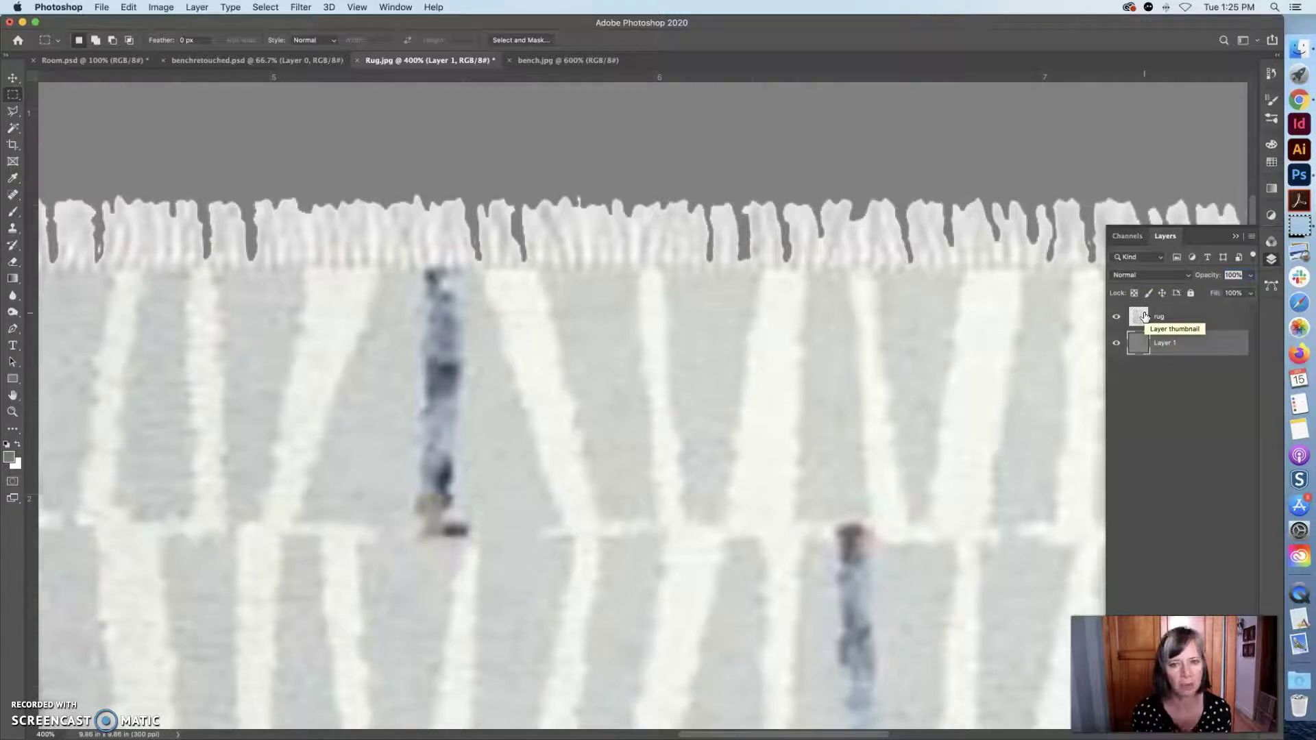
Hide the rug layer to view the gray Layer 1 on its own, and show the rug again
left_click(12, 111)
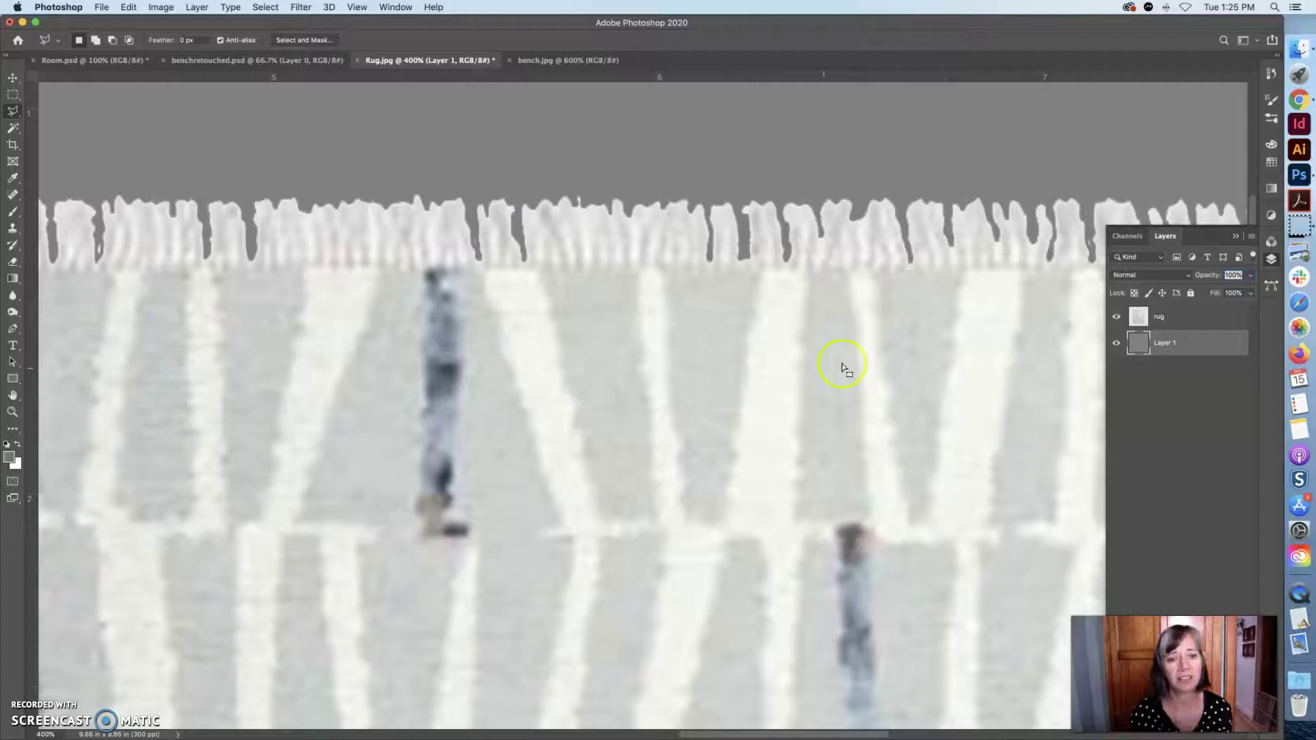
left_click(1116, 317)
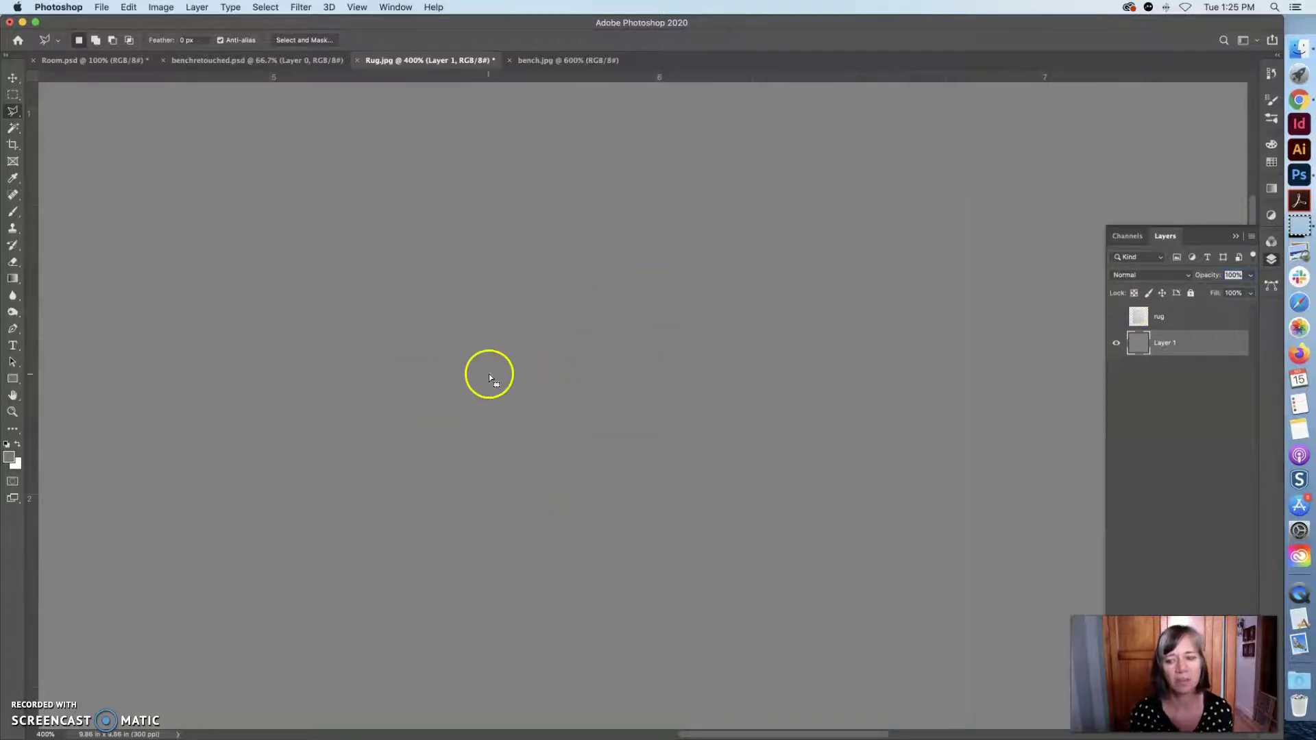
left_click(1116, 317)
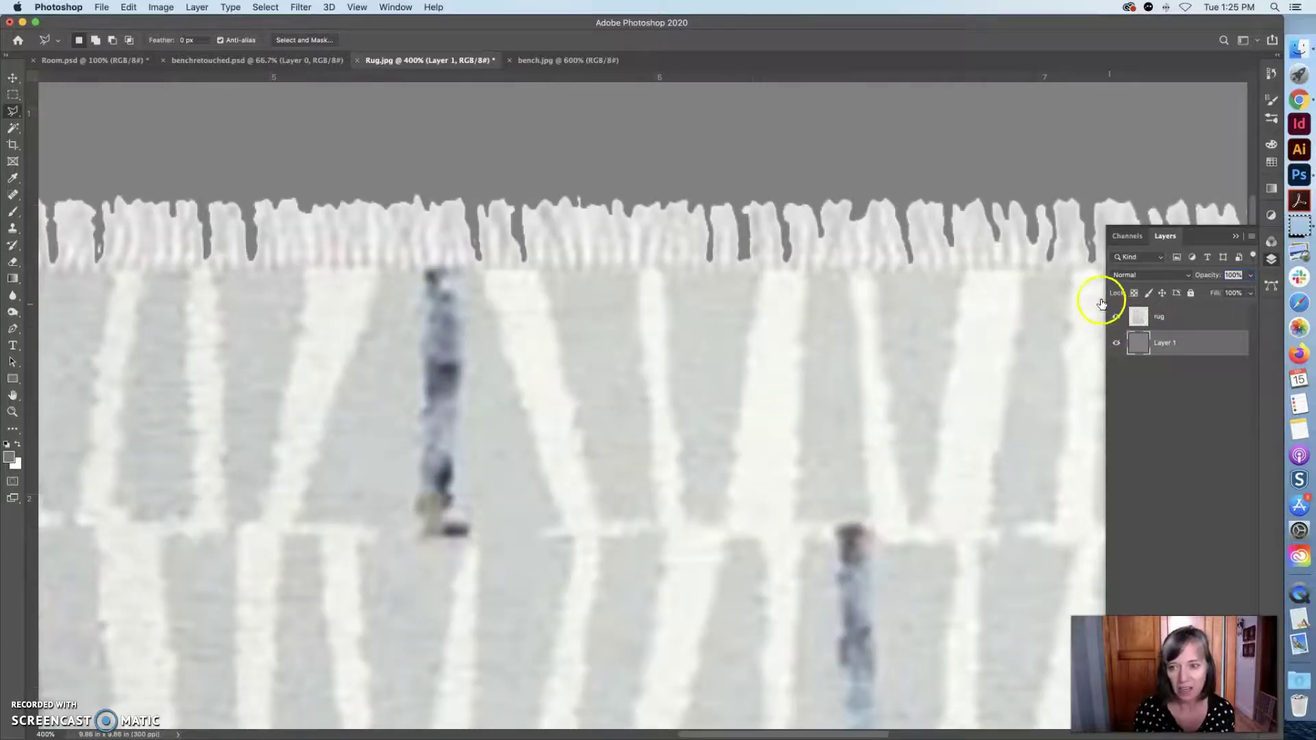
Try erasing two strips at the top fringe on Layer 1, and hide the rug layer to inspect the erased marks
left_click(1172, 344)
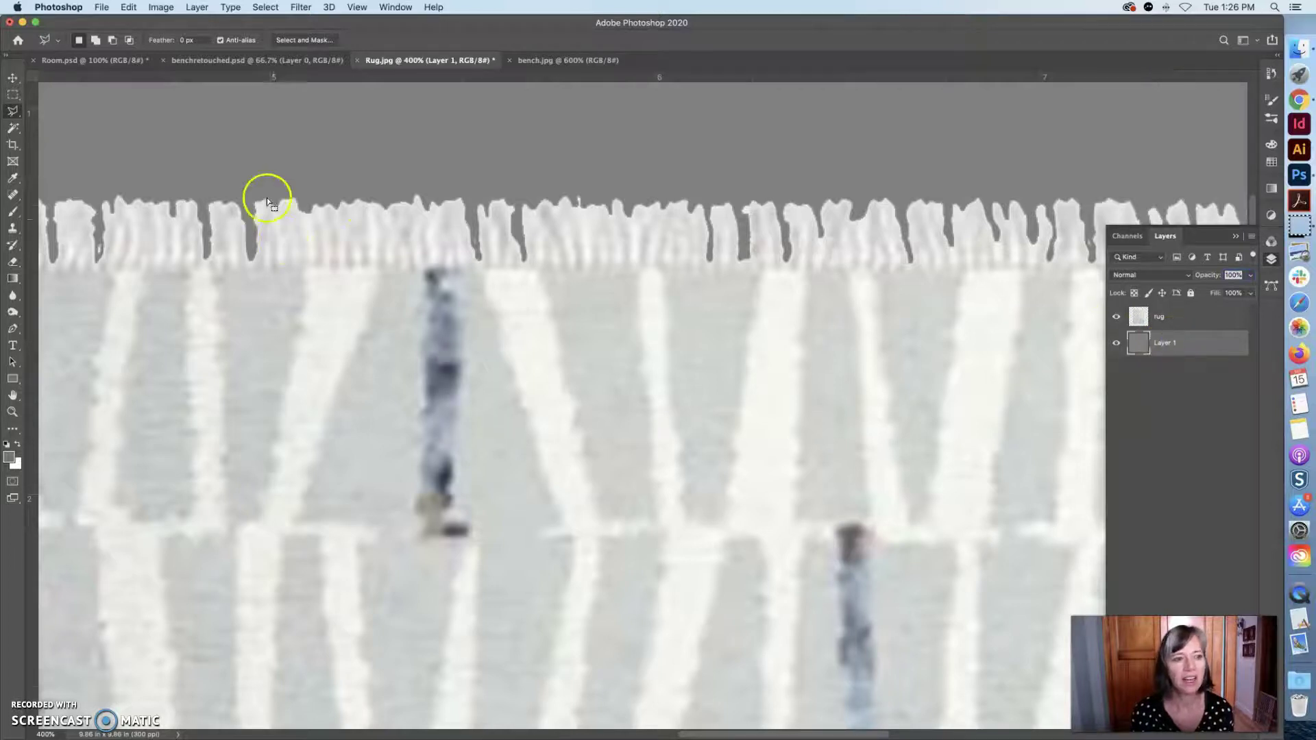
left_click(12, 261)
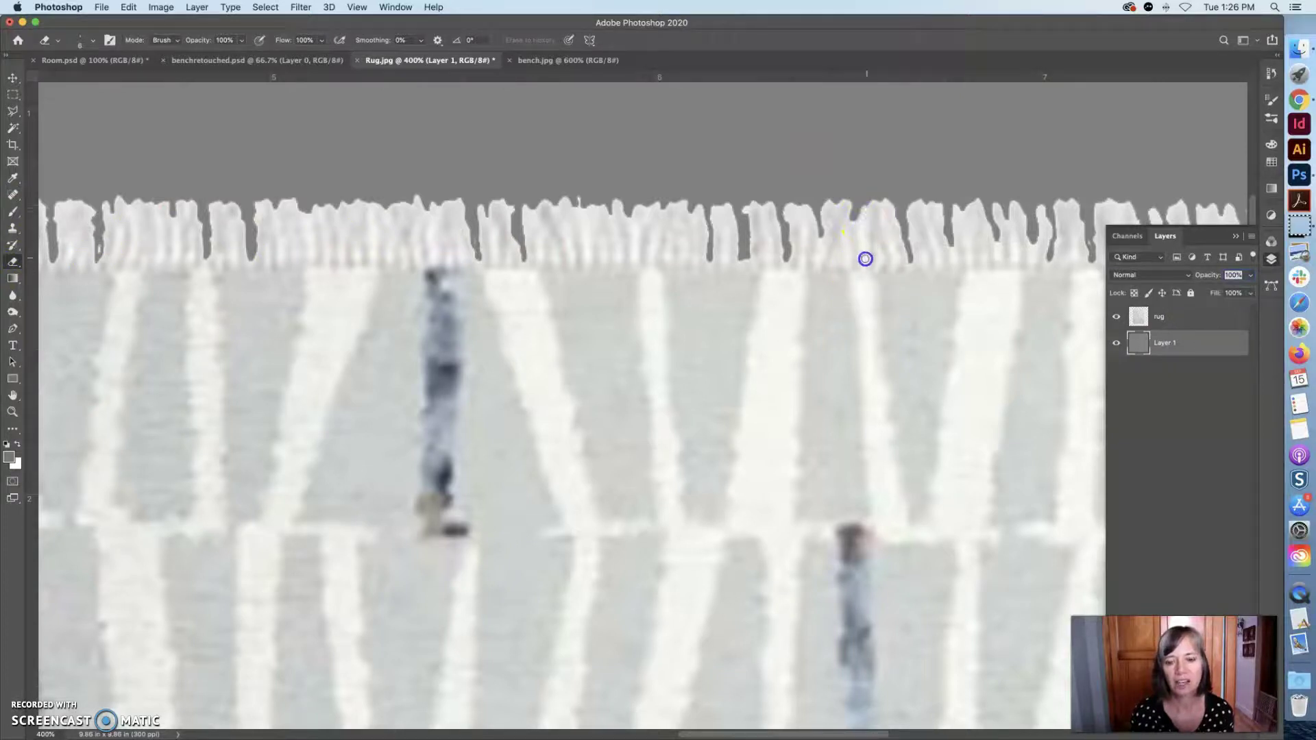
left_click(881, 212)
left_click(890, 242)
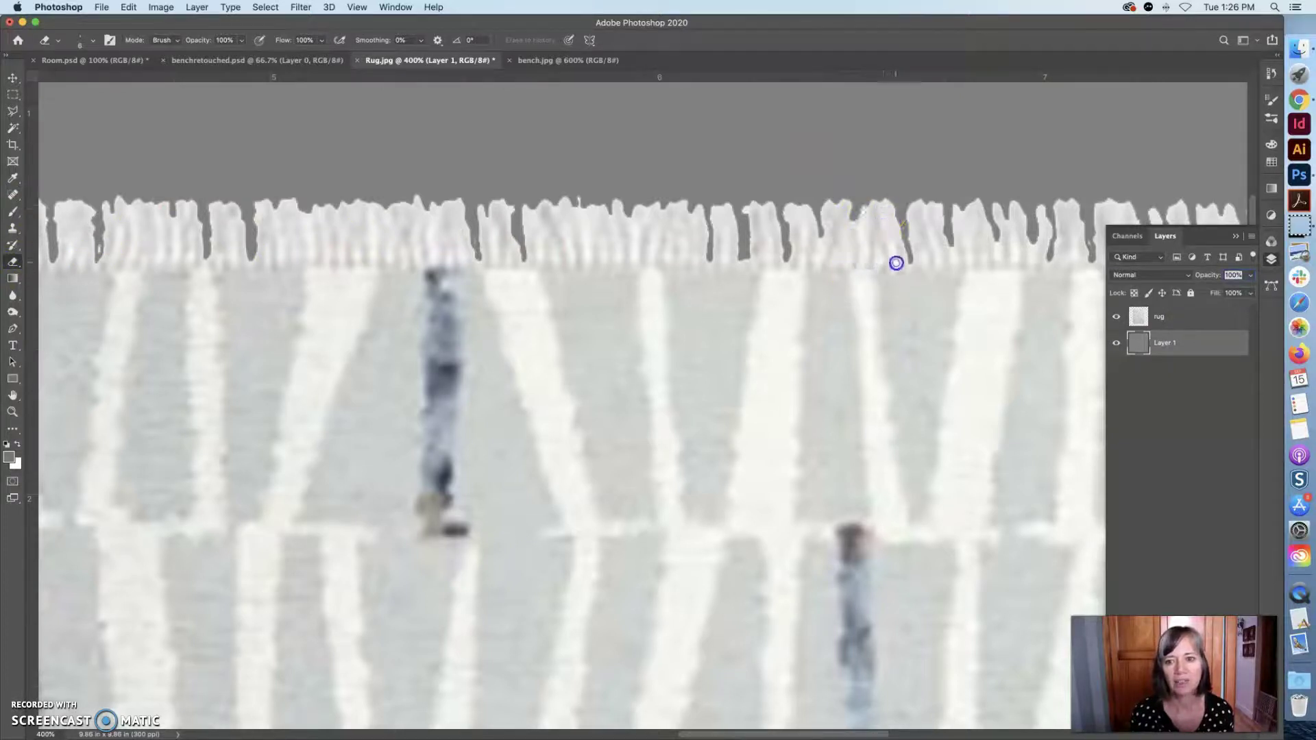
left_click(1117, 318)
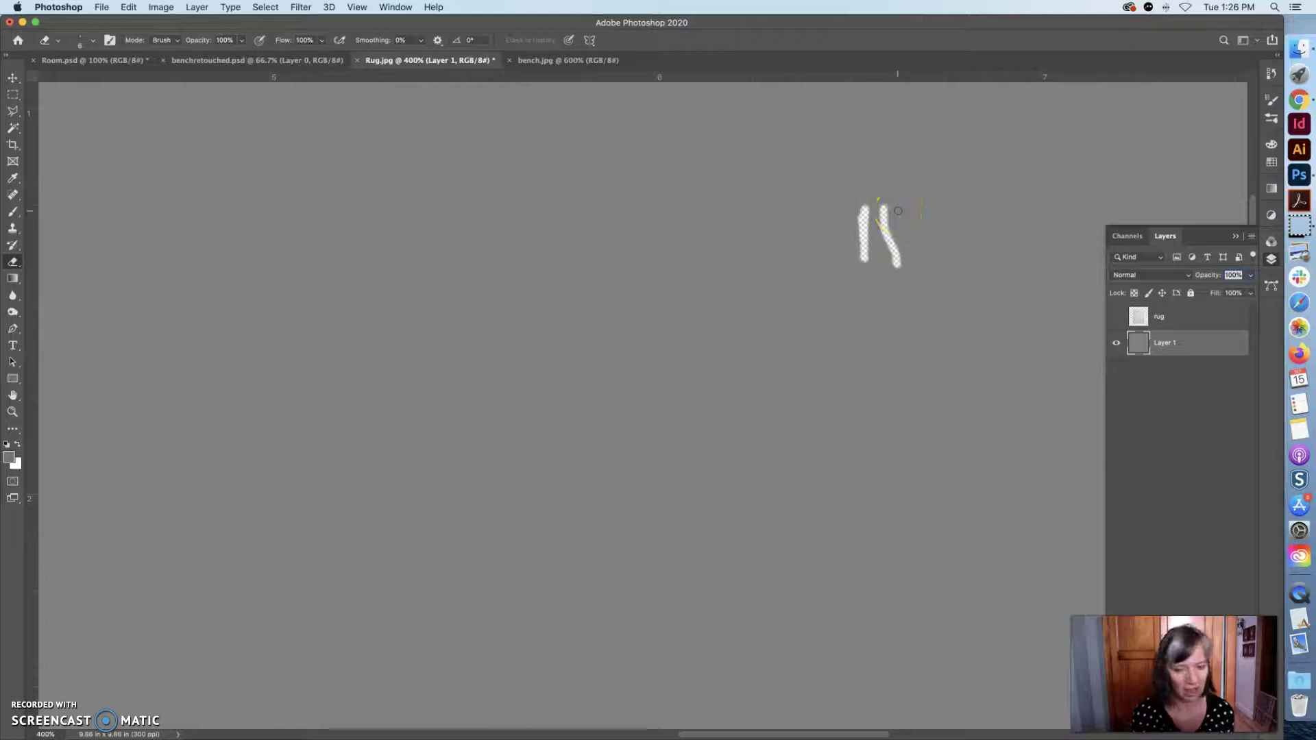
Step the history back to the Layer Visibility state before the two eraser strokes on Layer 1
left_click(1311, 80)
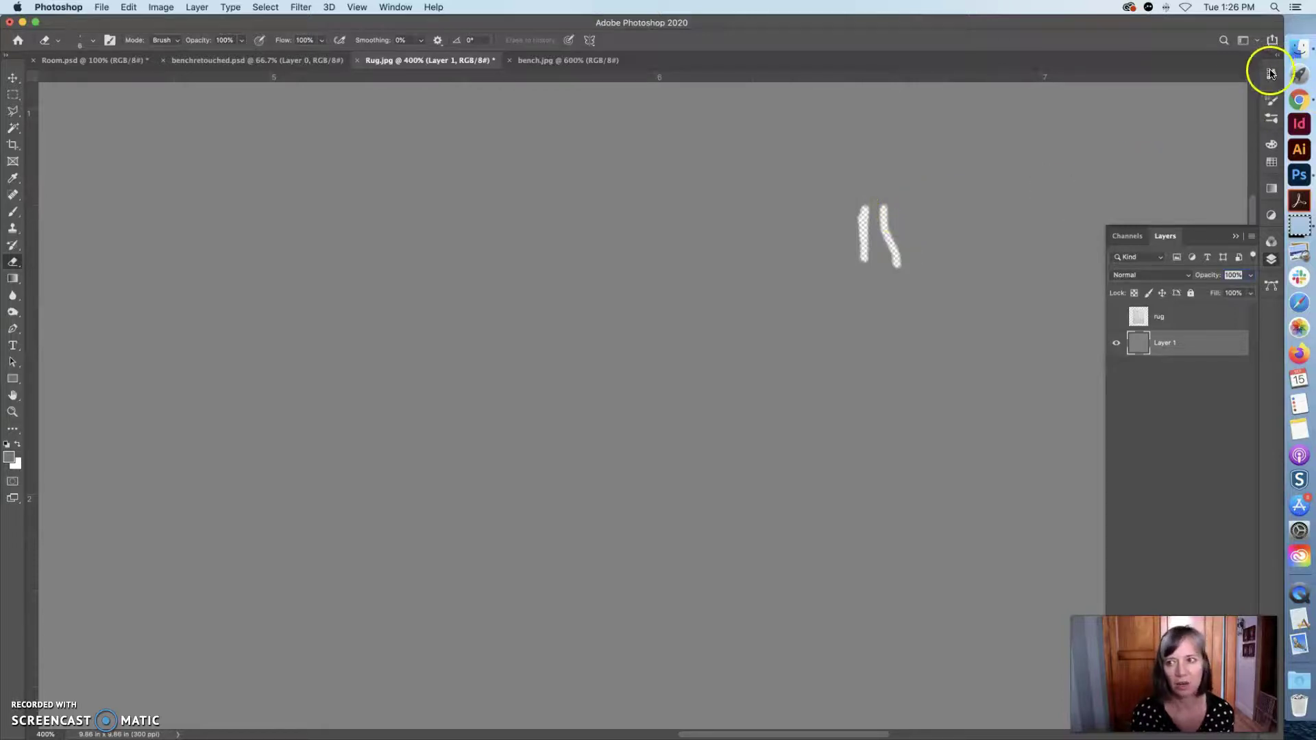
left_click(1270, 73)
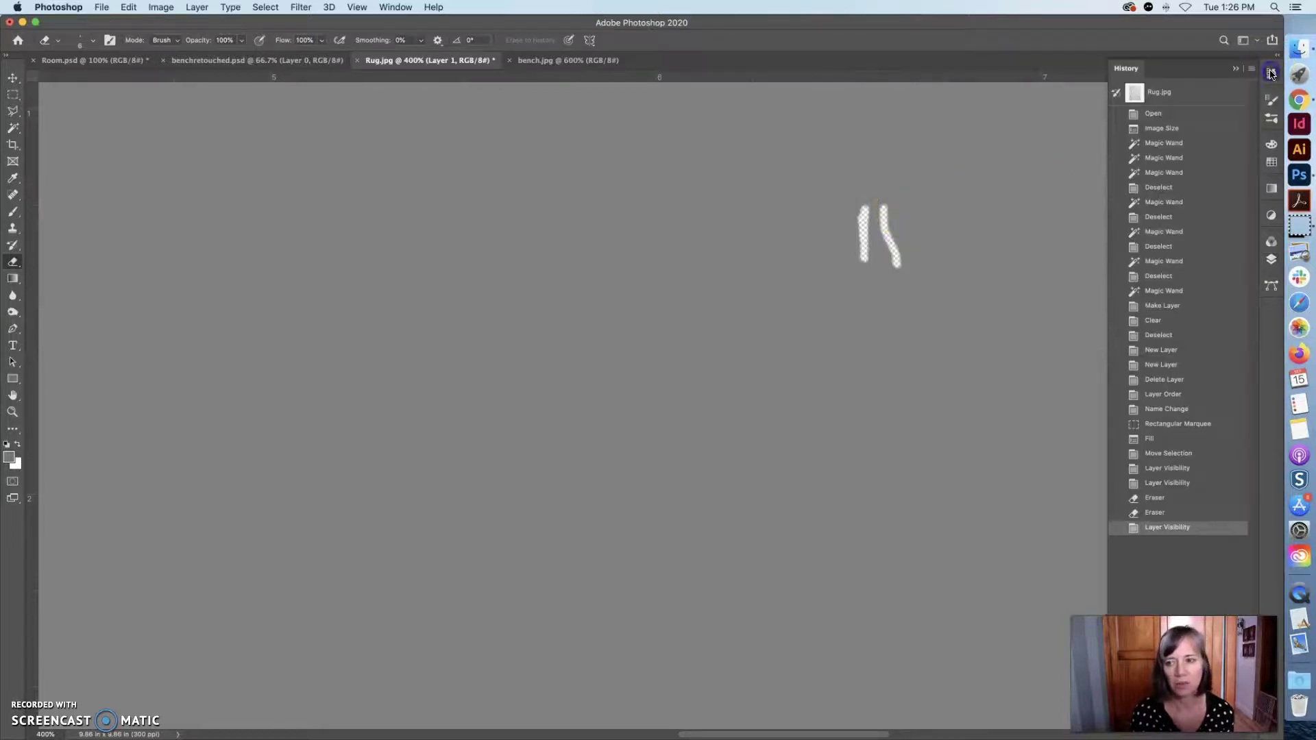
left_click(1163, 483)
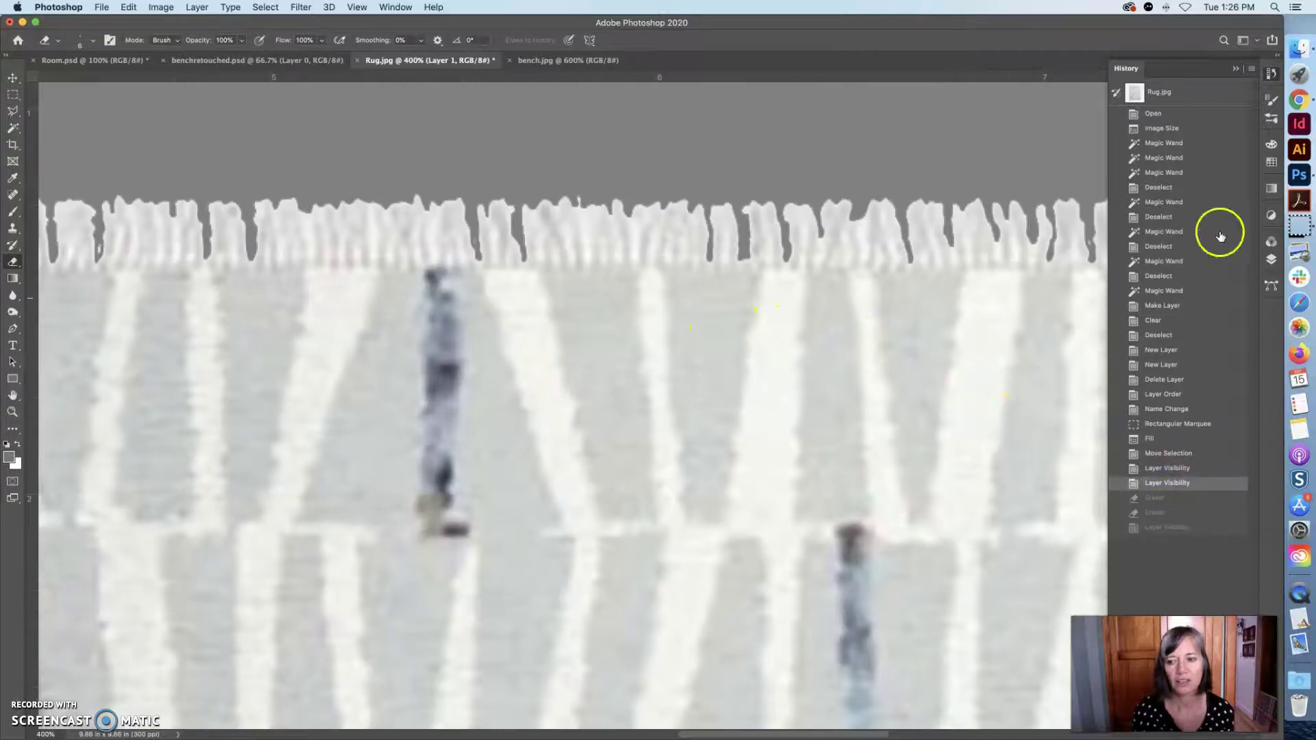
Select the rug layer and erase the stray speck sticking up from the top fringe
left_click(1271, 259)
left_click(1136, 326)
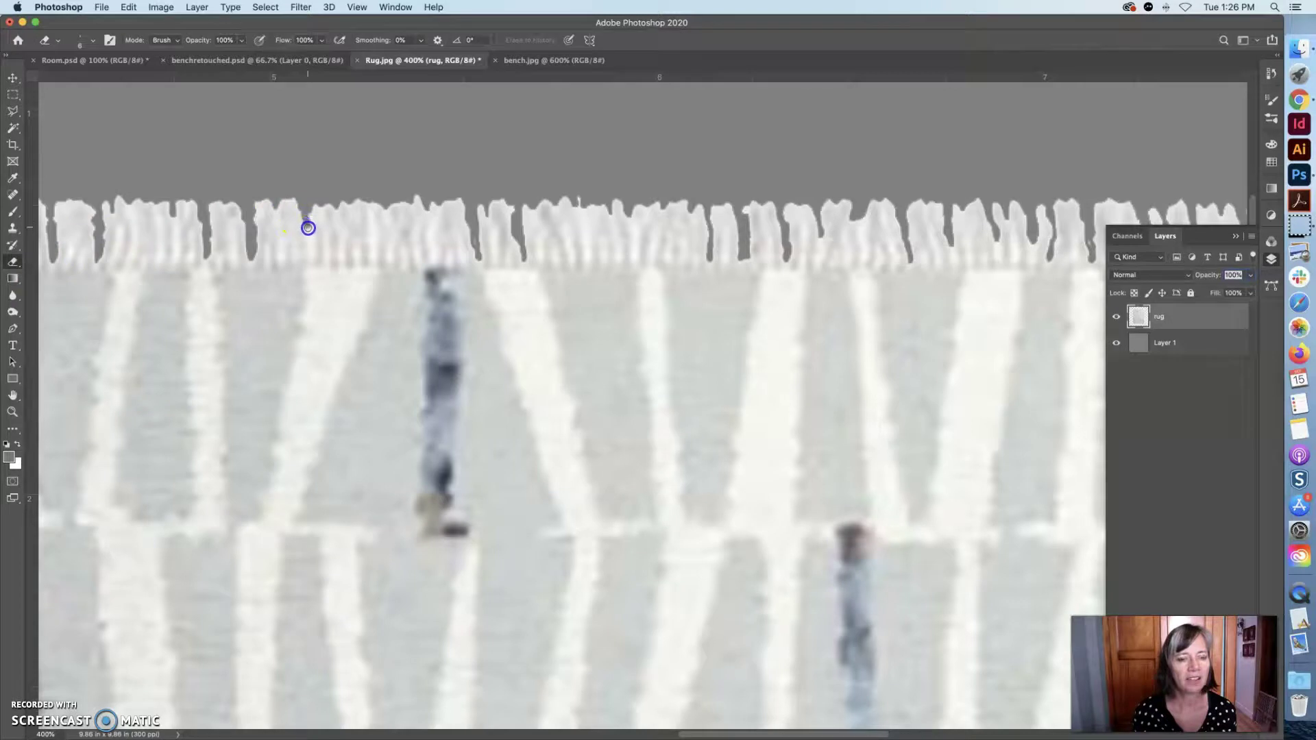
left_click(579, 199)
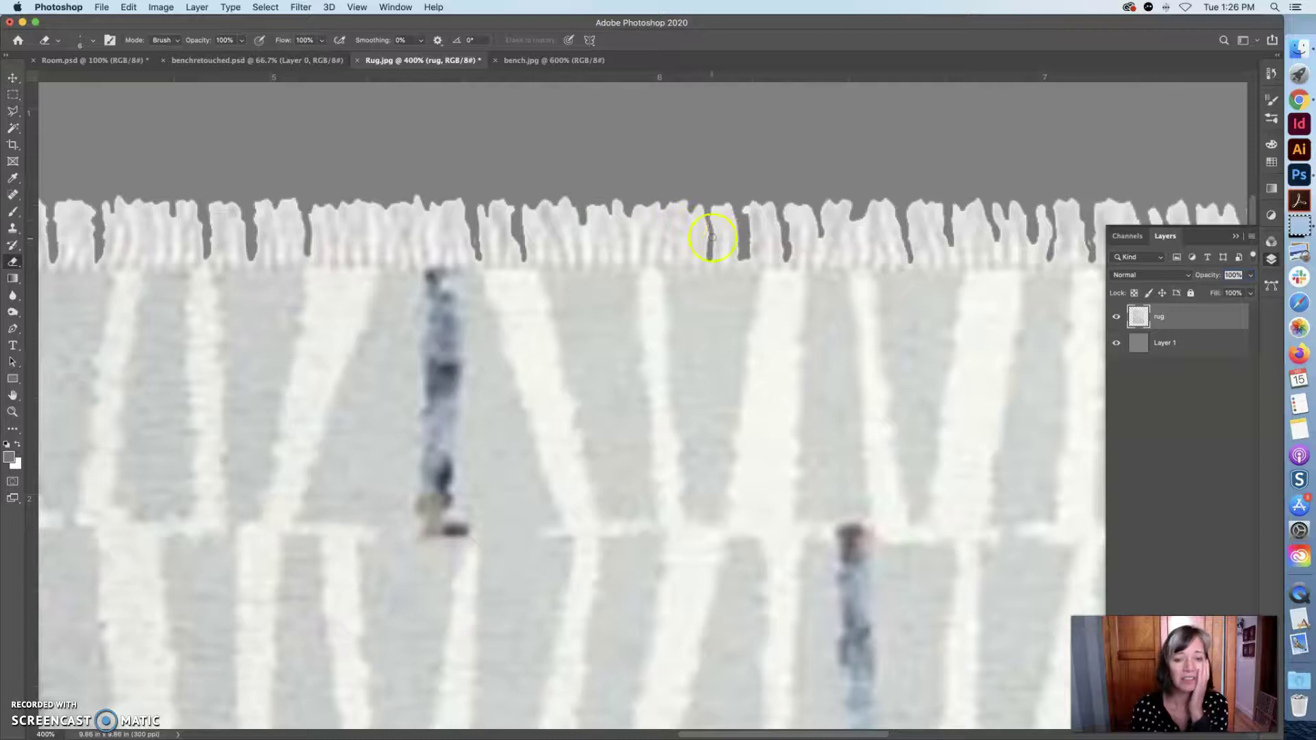
Clear the rectangular marquee selection around the rug
key("super+space")
left_click(890, 264, "alt+super")
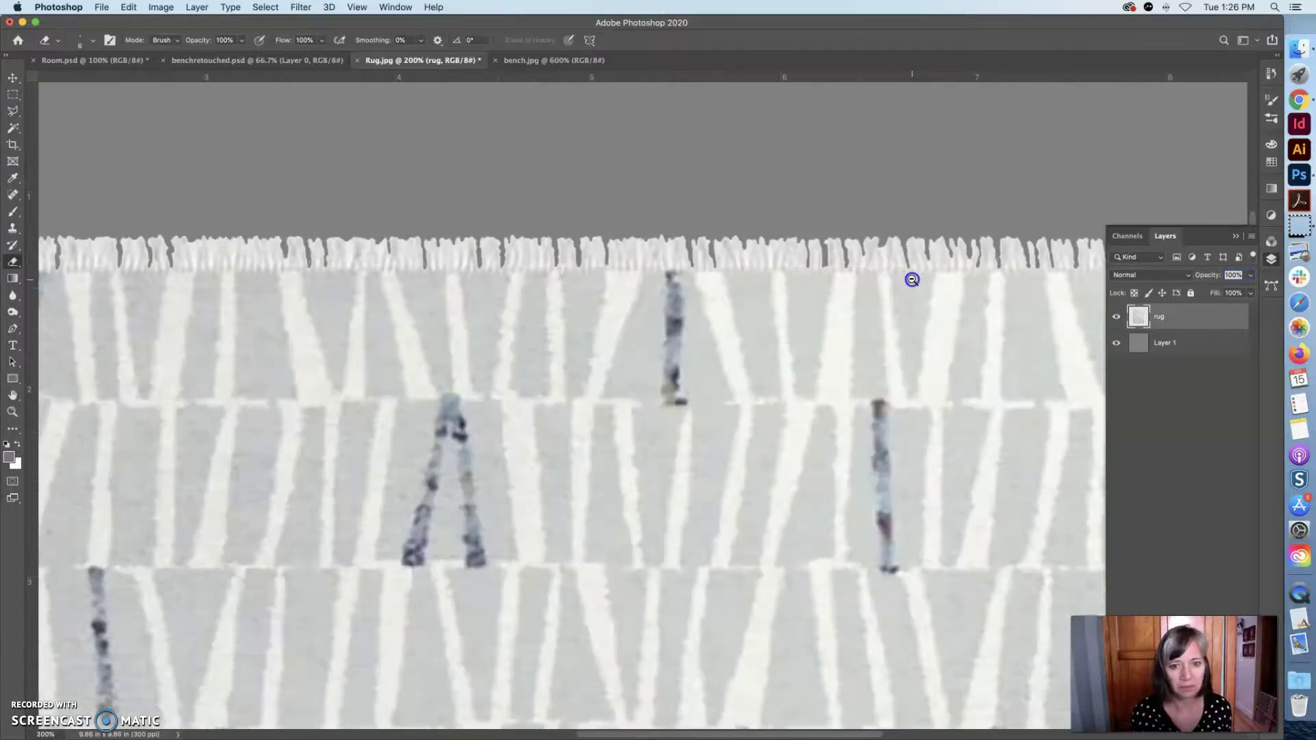
left_click(912, 279, "alt+super")
left_click(911, 278, "alt+super")
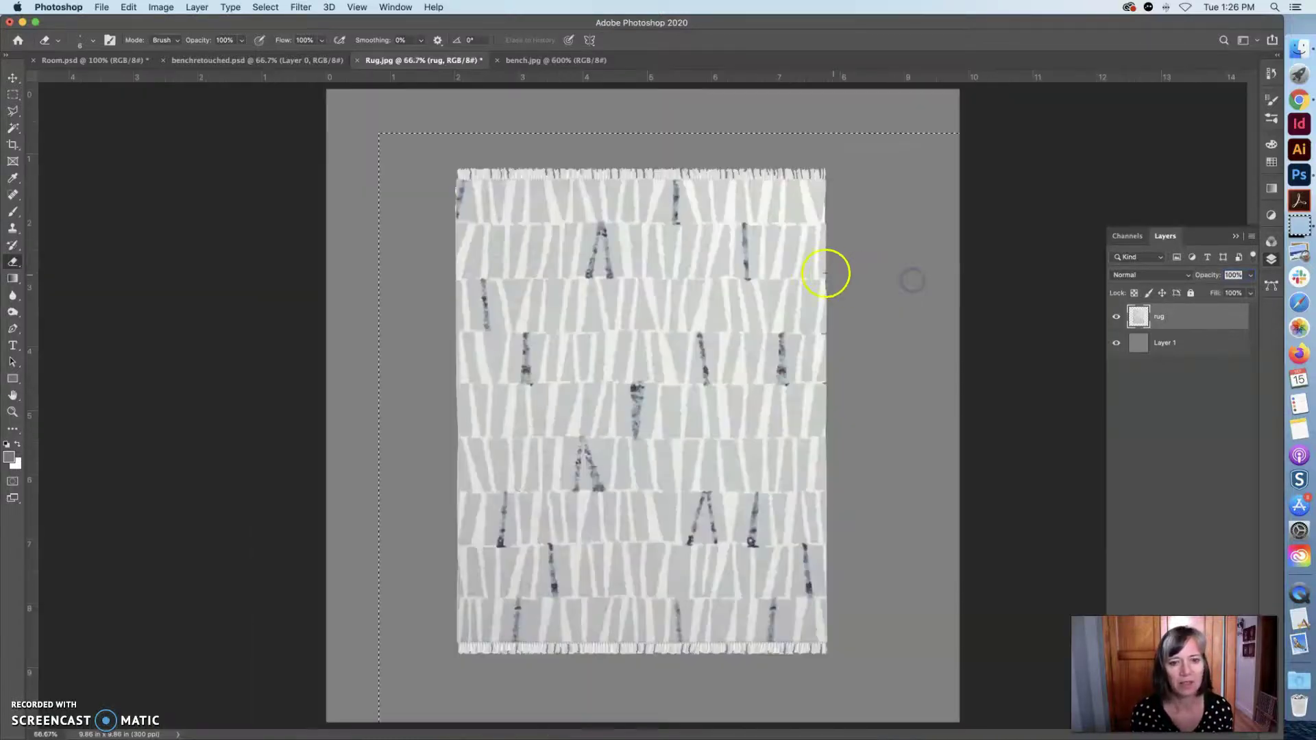
left_click(14, 92)
left_click(345, 162)
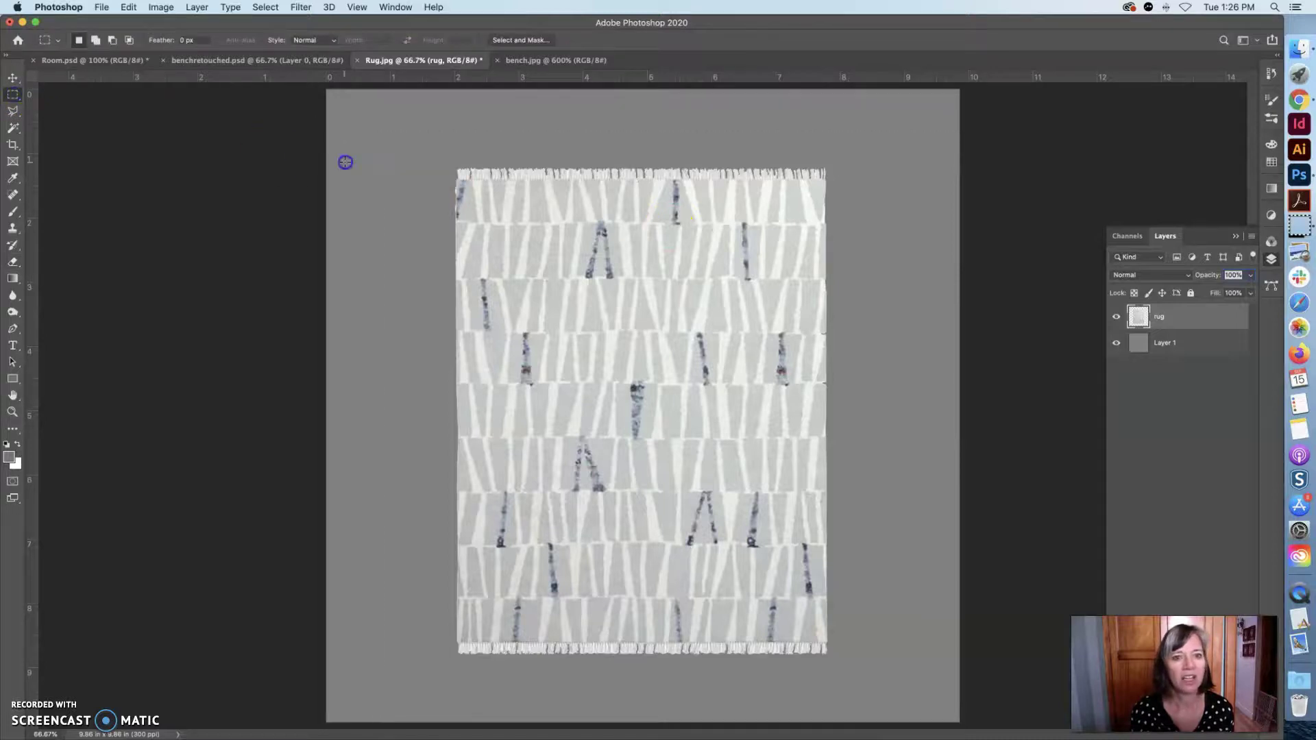
left_click(1093, 280)
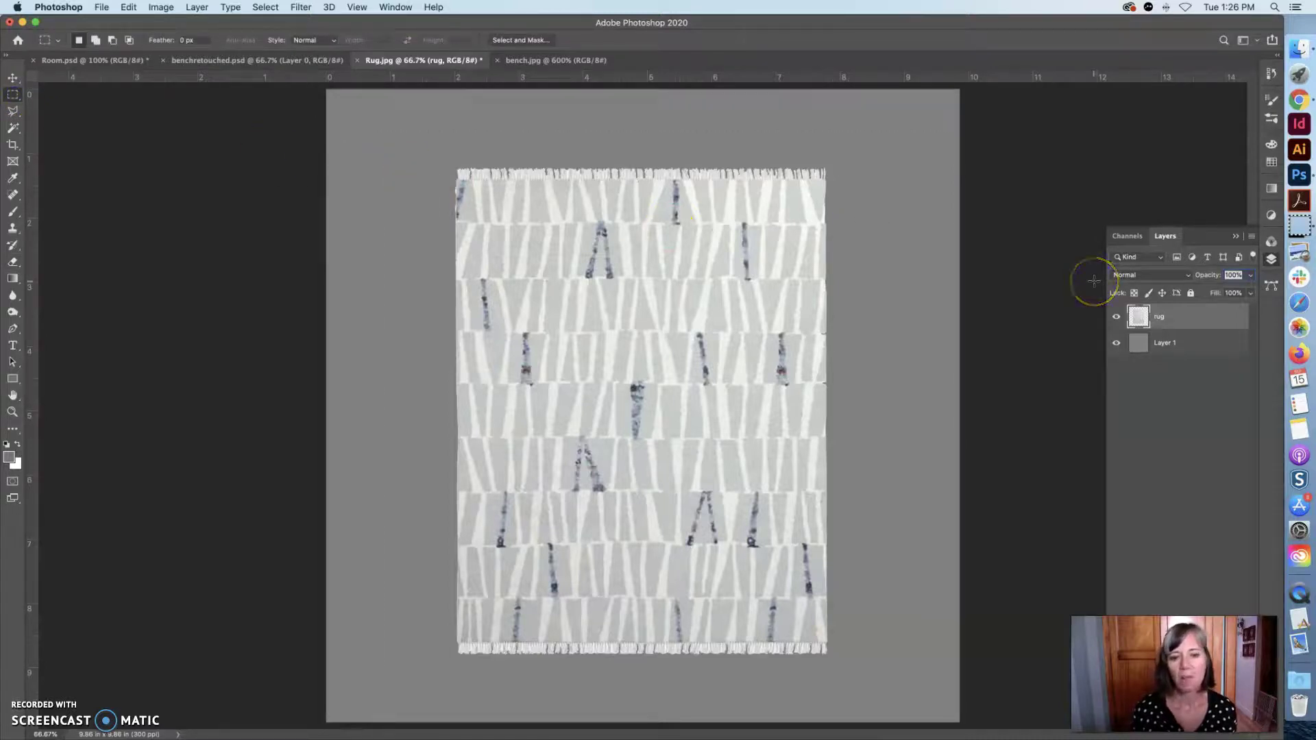
Bring up bench.jpg and close that document
left_click(534, 61)
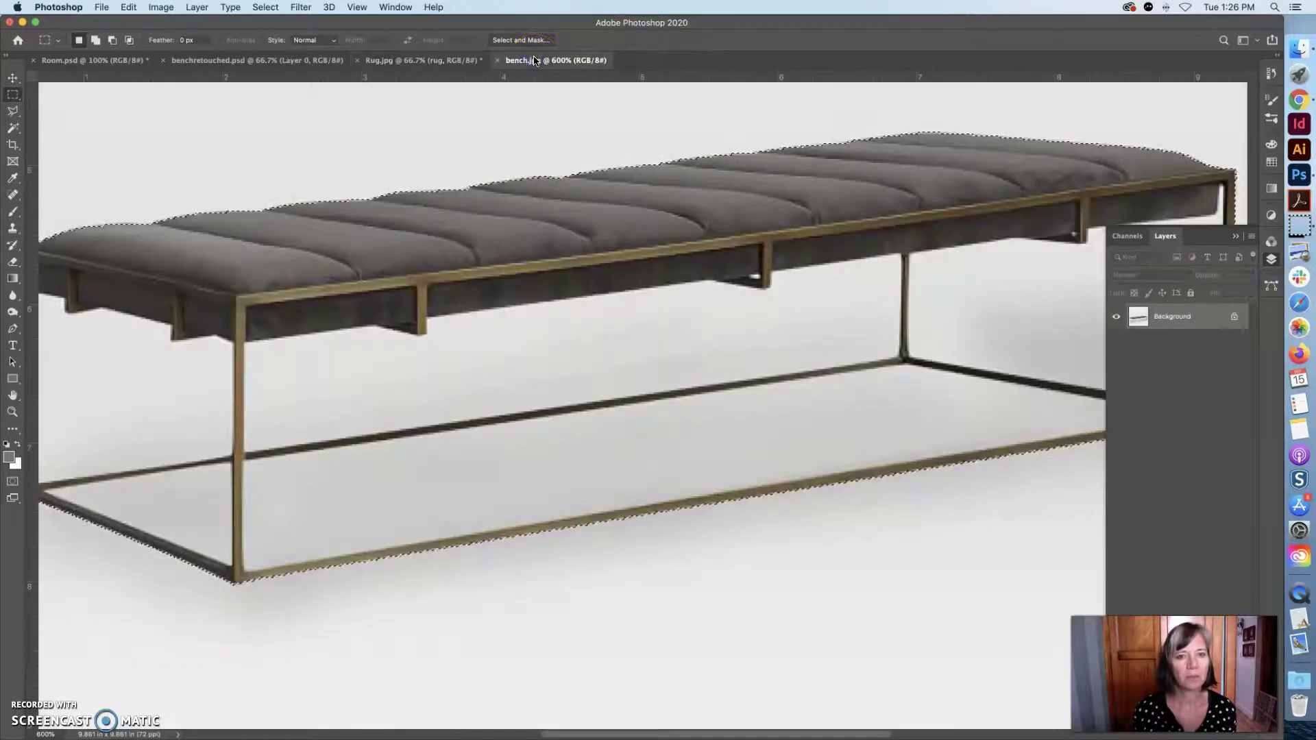
key("super+space")
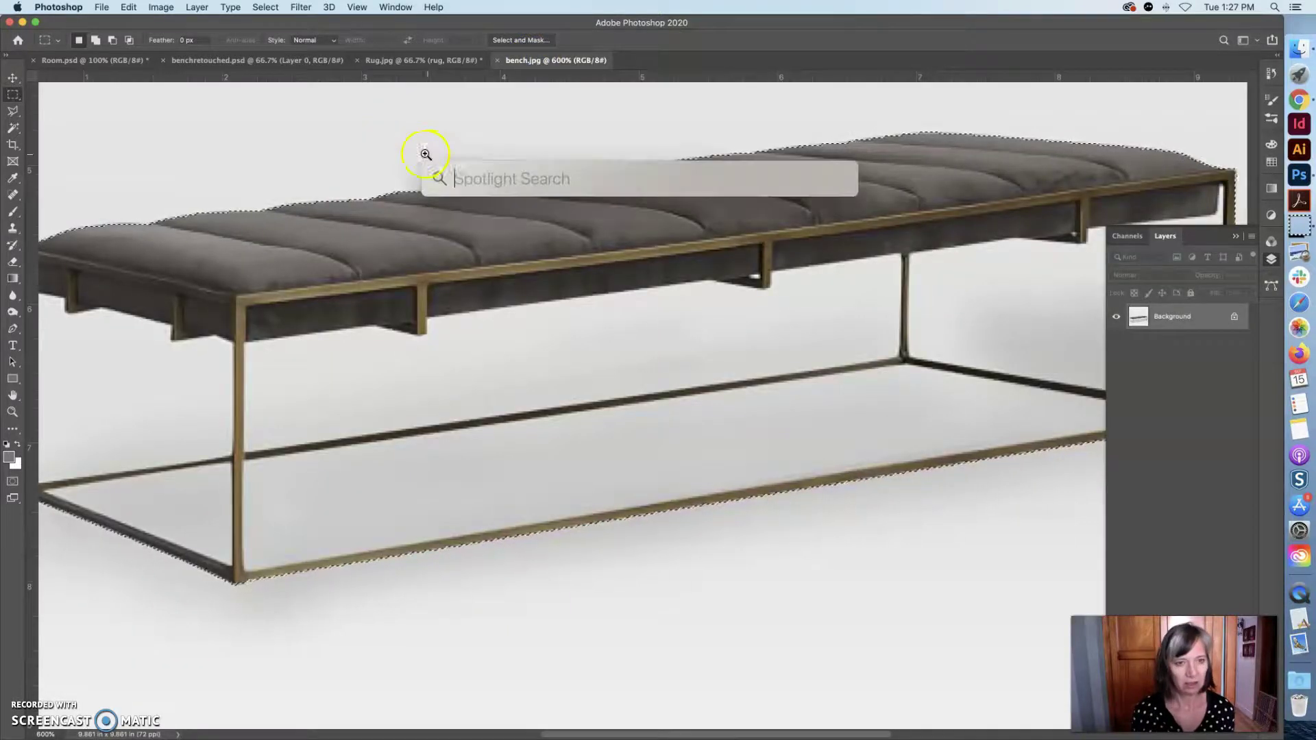
left_click(497, 61)
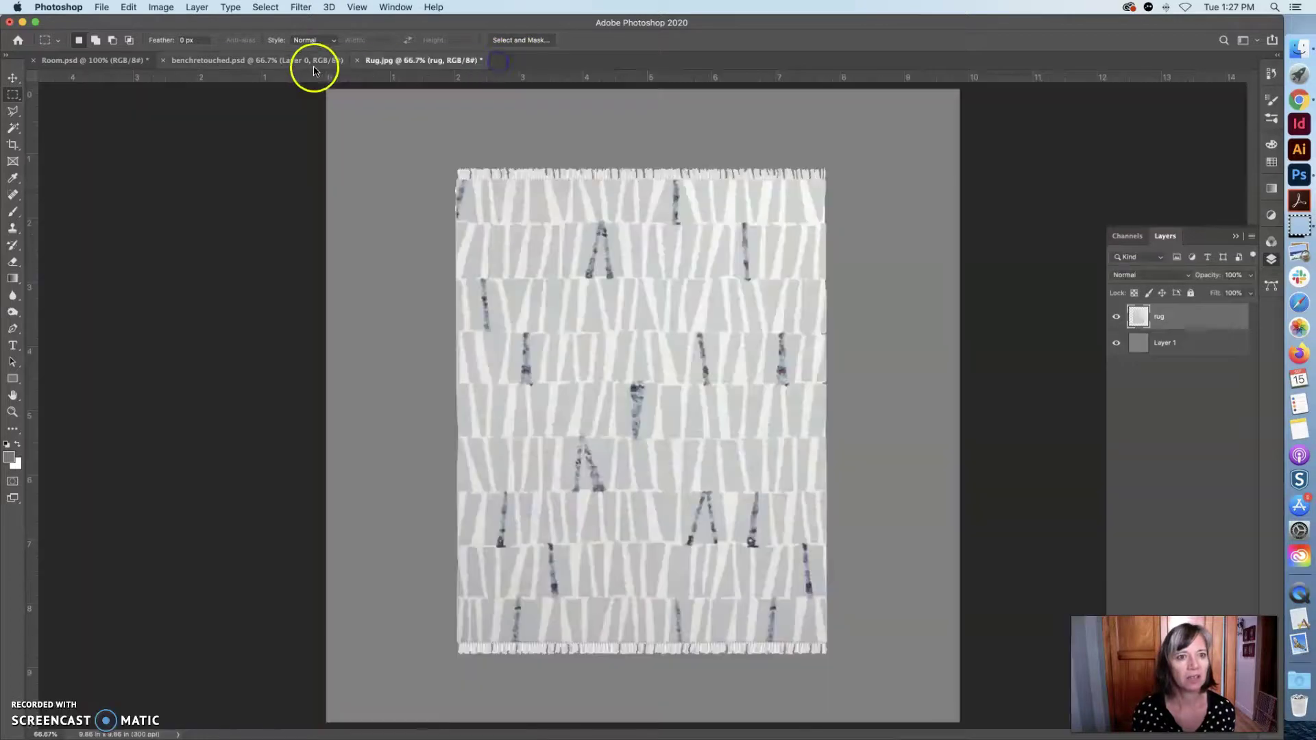
In benchretouched.psd, select the whole bench with a rectangular marquee and copy it
left_click(307, 63)
key("super+space")
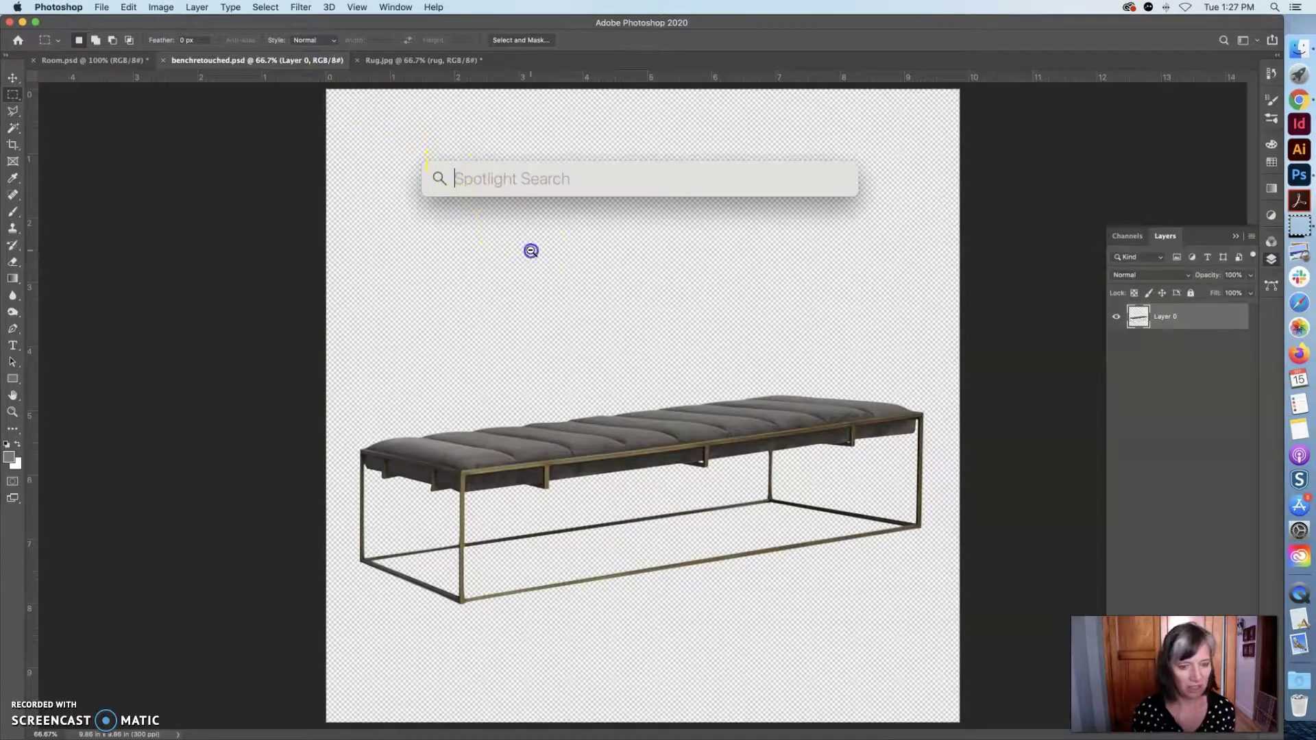
key("Escape")
key("super+minus")
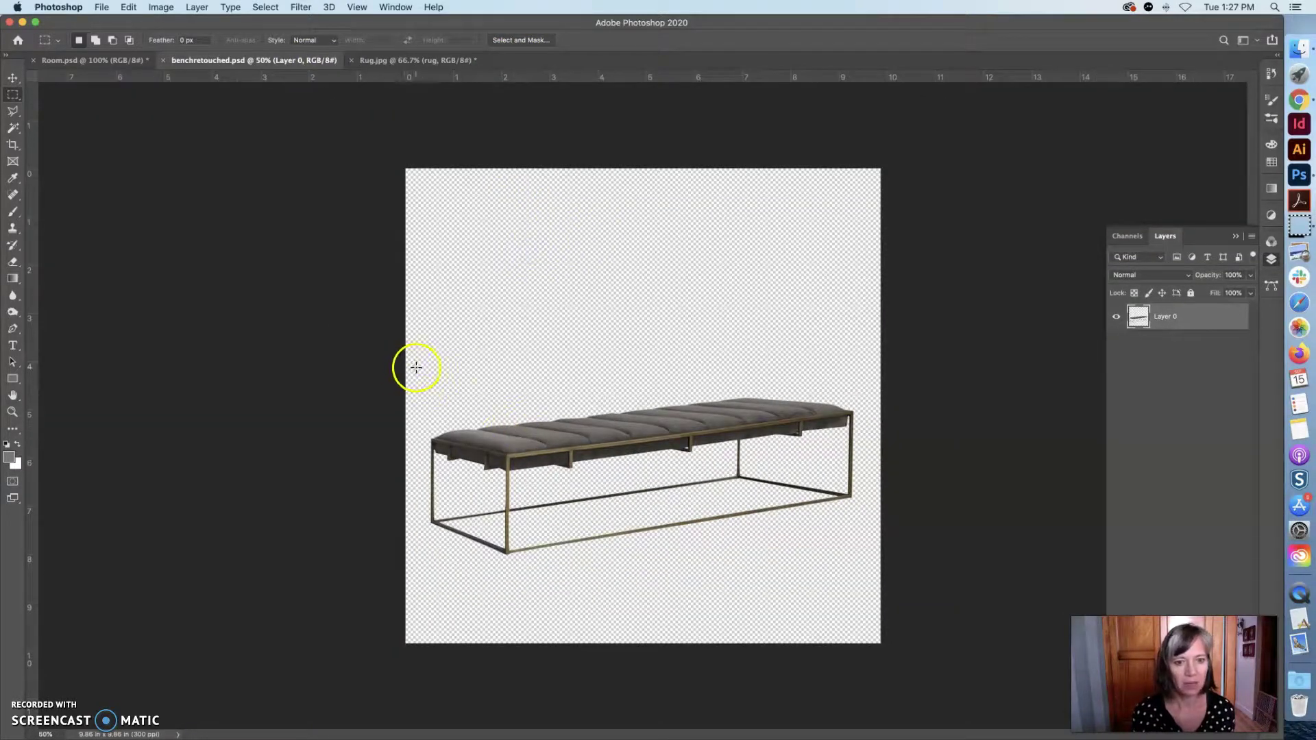
left_click_drag(417, 342, 865, 580)
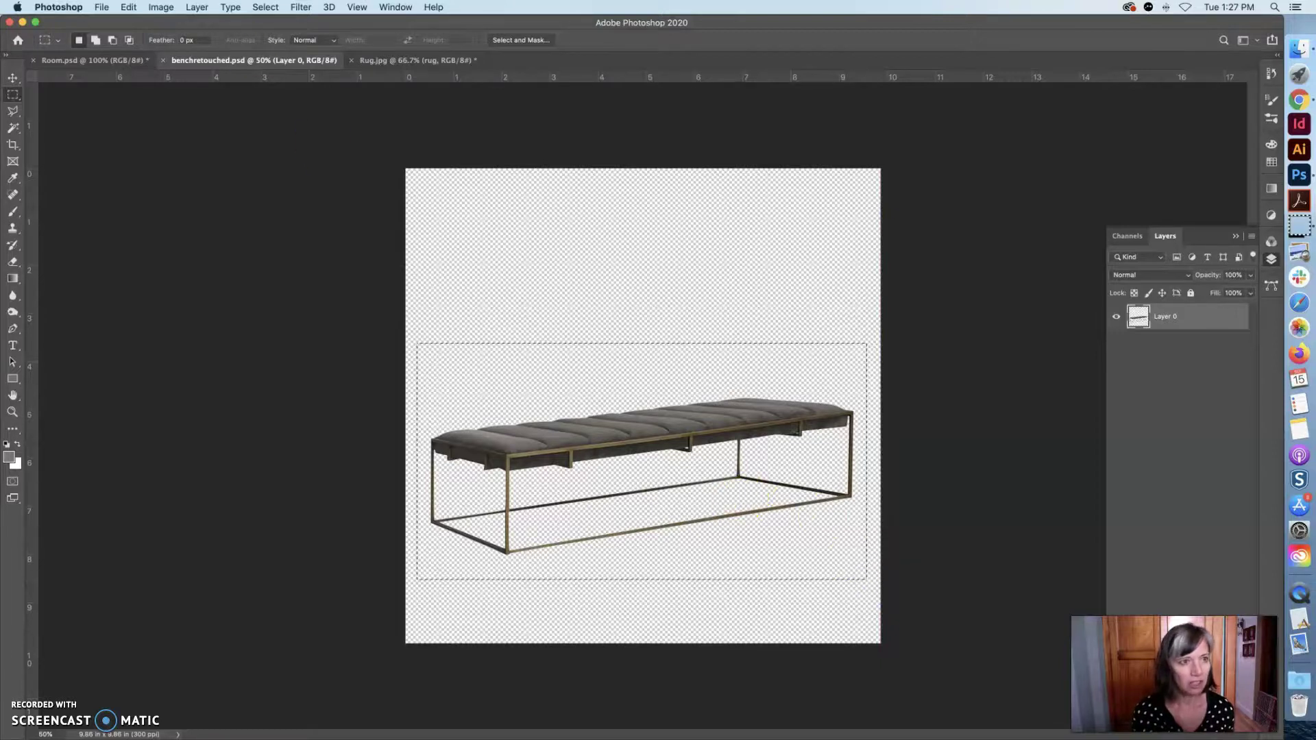
left_click(133, 8)
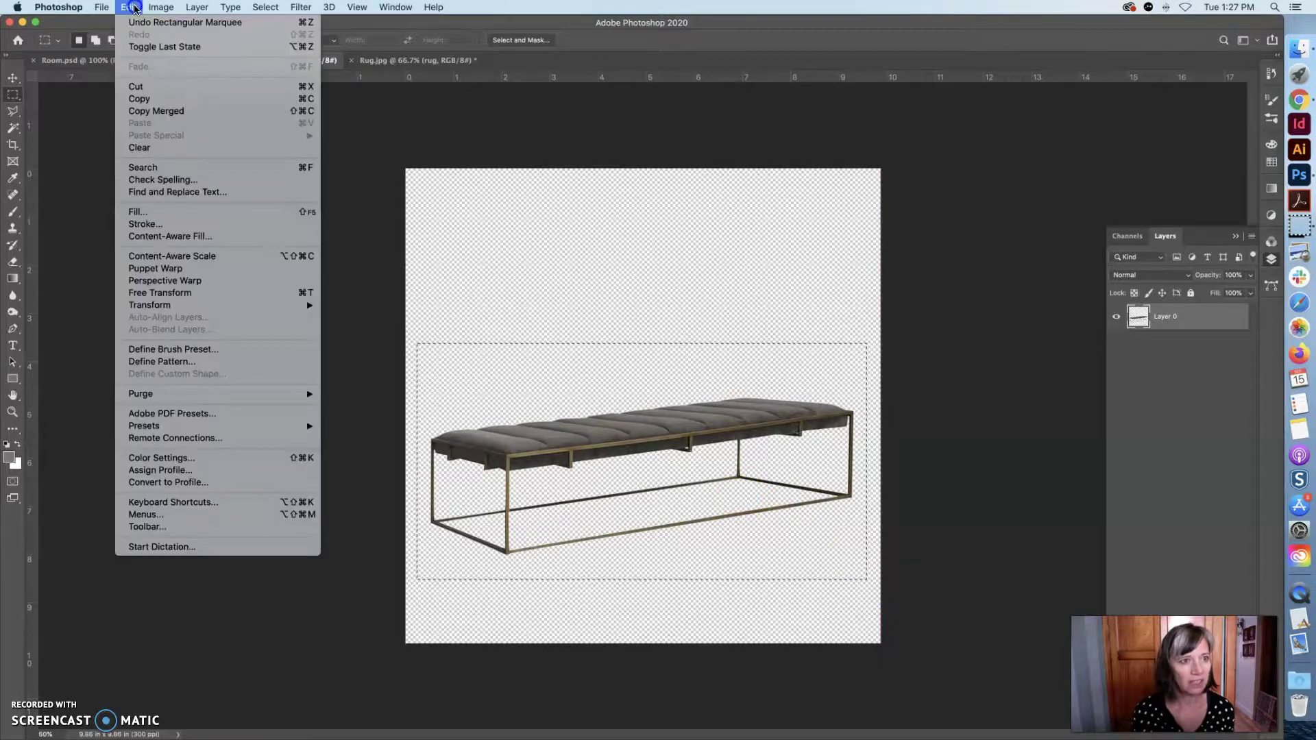
left_click(147, 101)
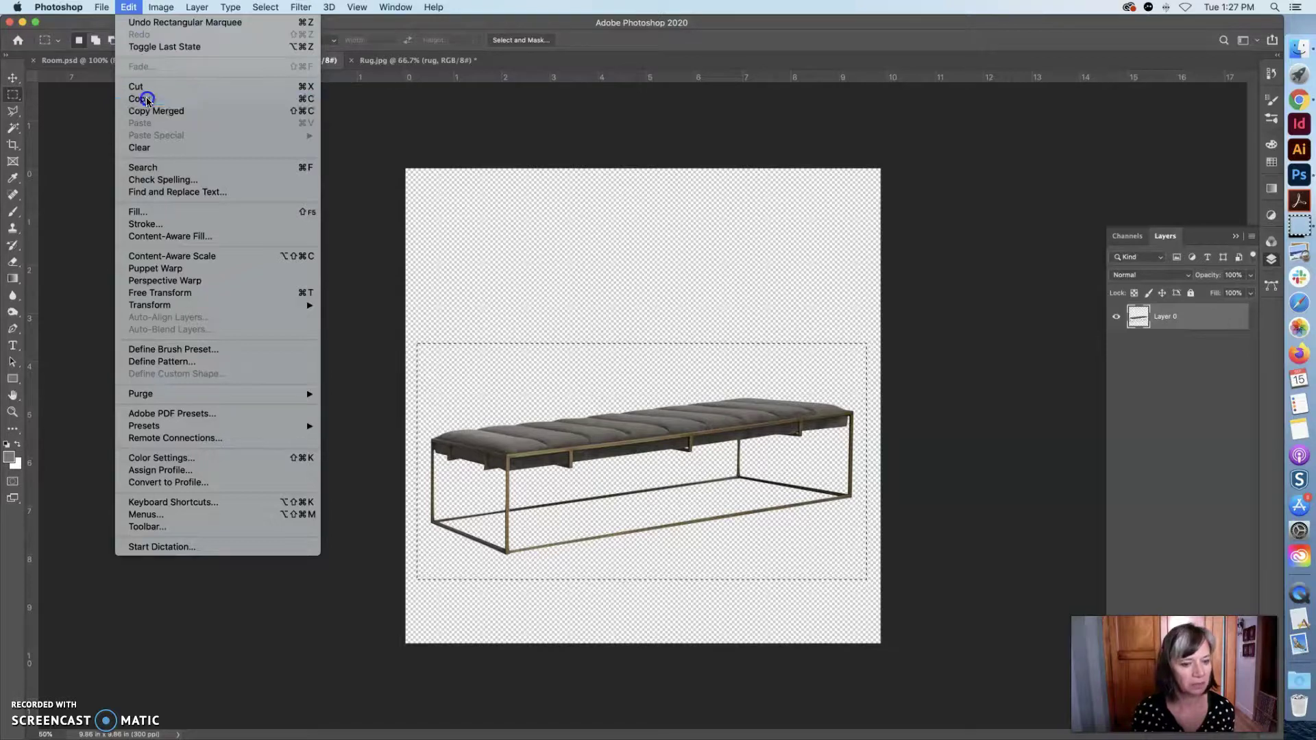
Paste the copied bench into Room.psd
left_click(110, 62)
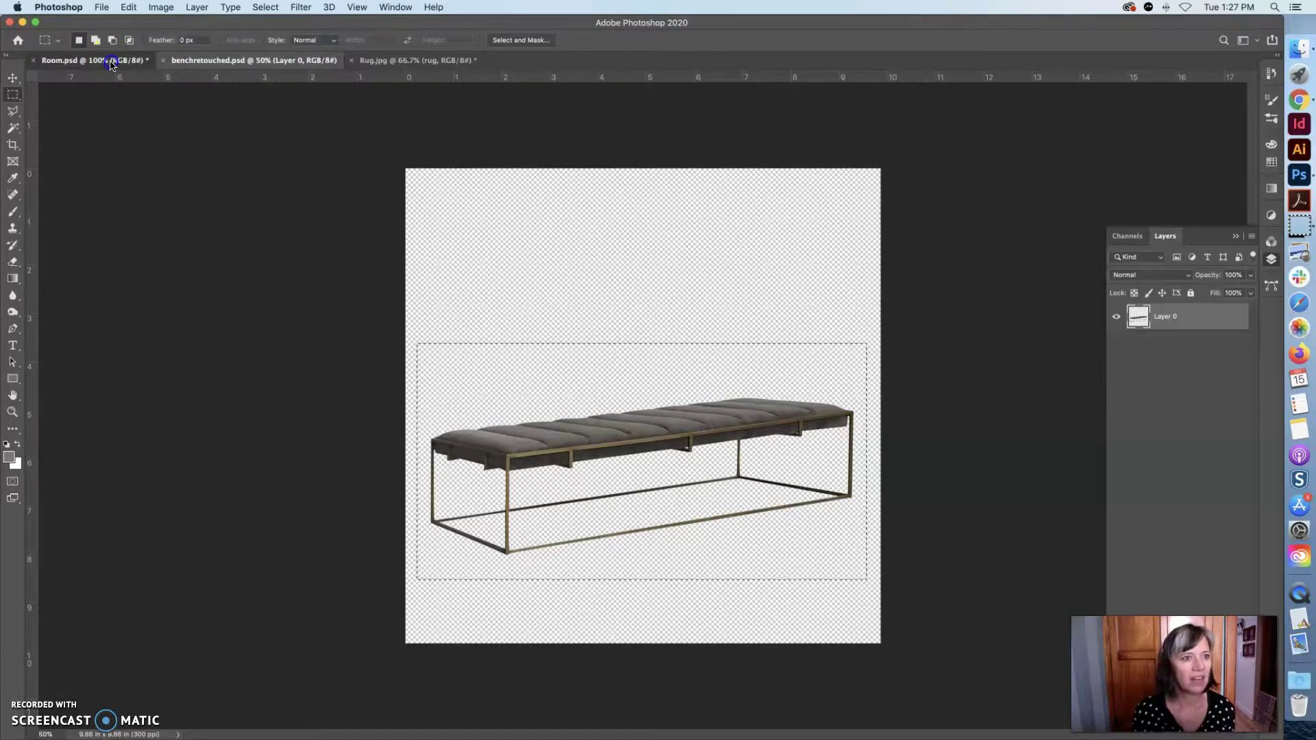
key("super+v")
left_click(514, 267)
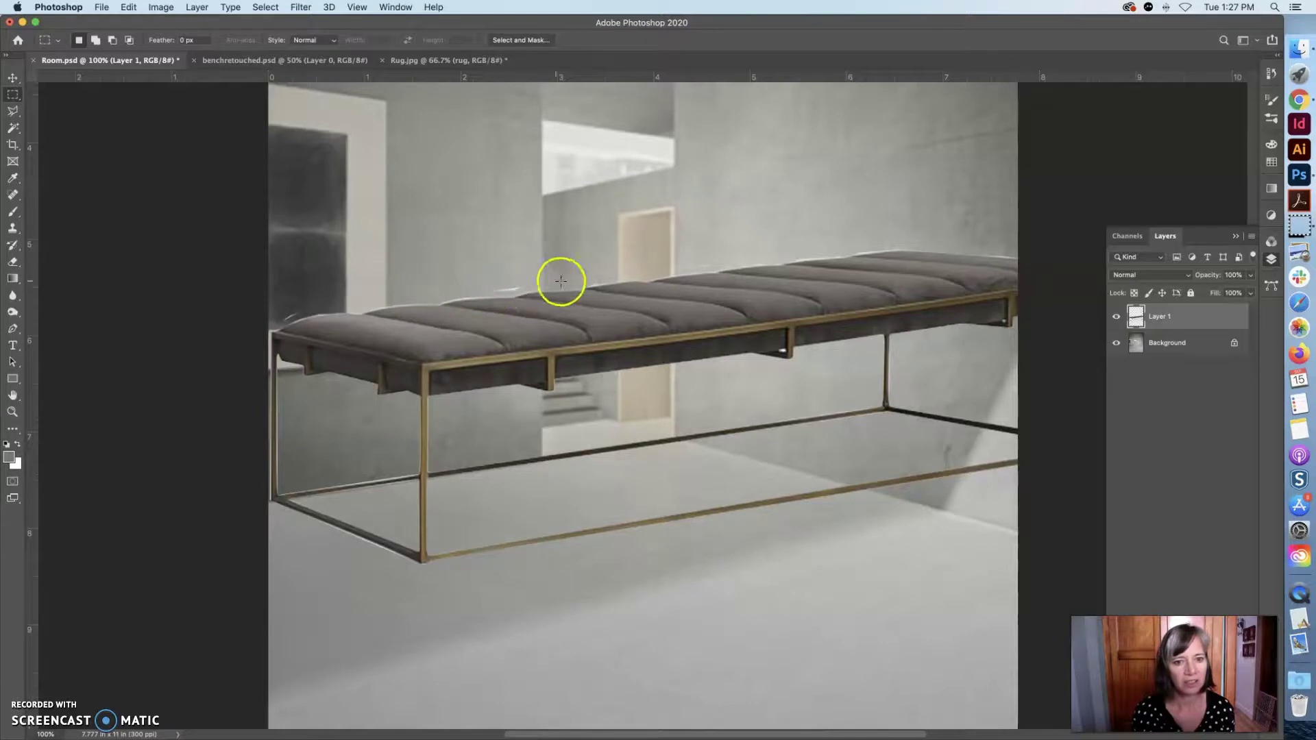
Try a Distort transform on the pasted bench by pulling in its upper-left corner, and undo it
left_click(670, 302)
left_click(397, 202)
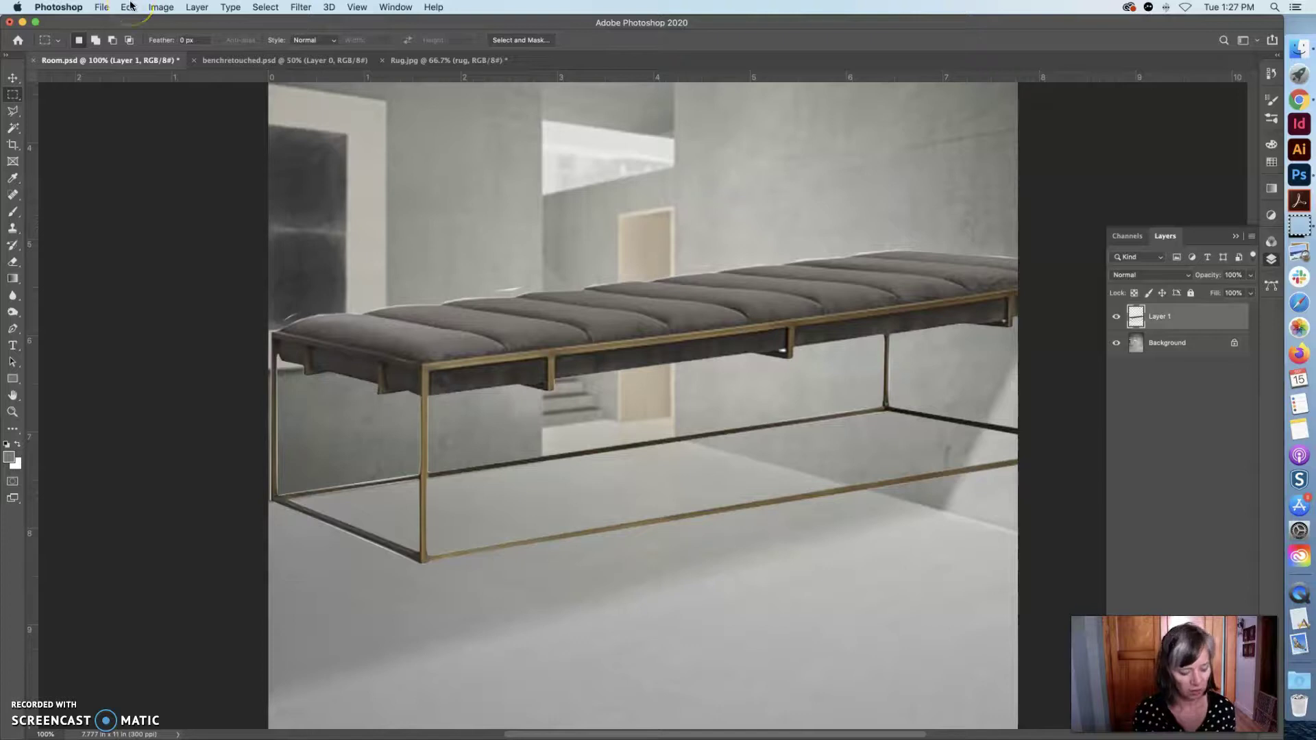
left_click(13, 94)
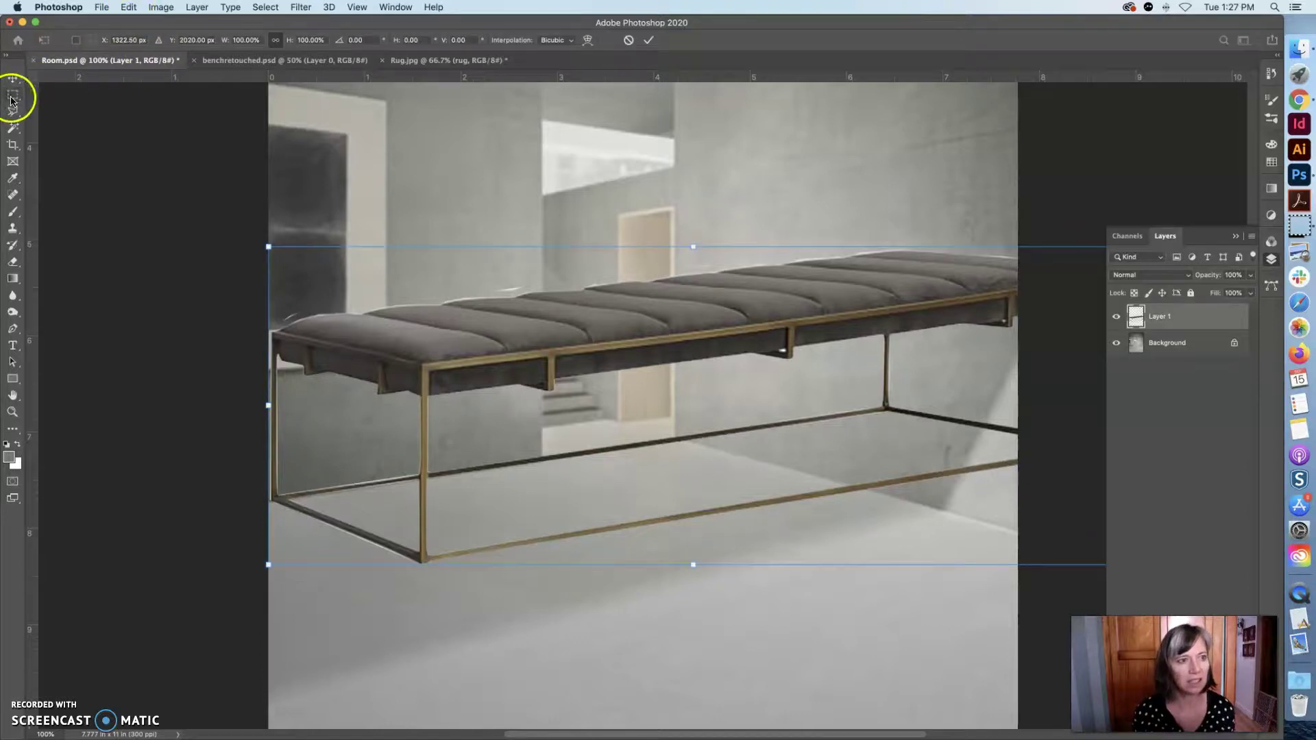
left_click(161, 6)
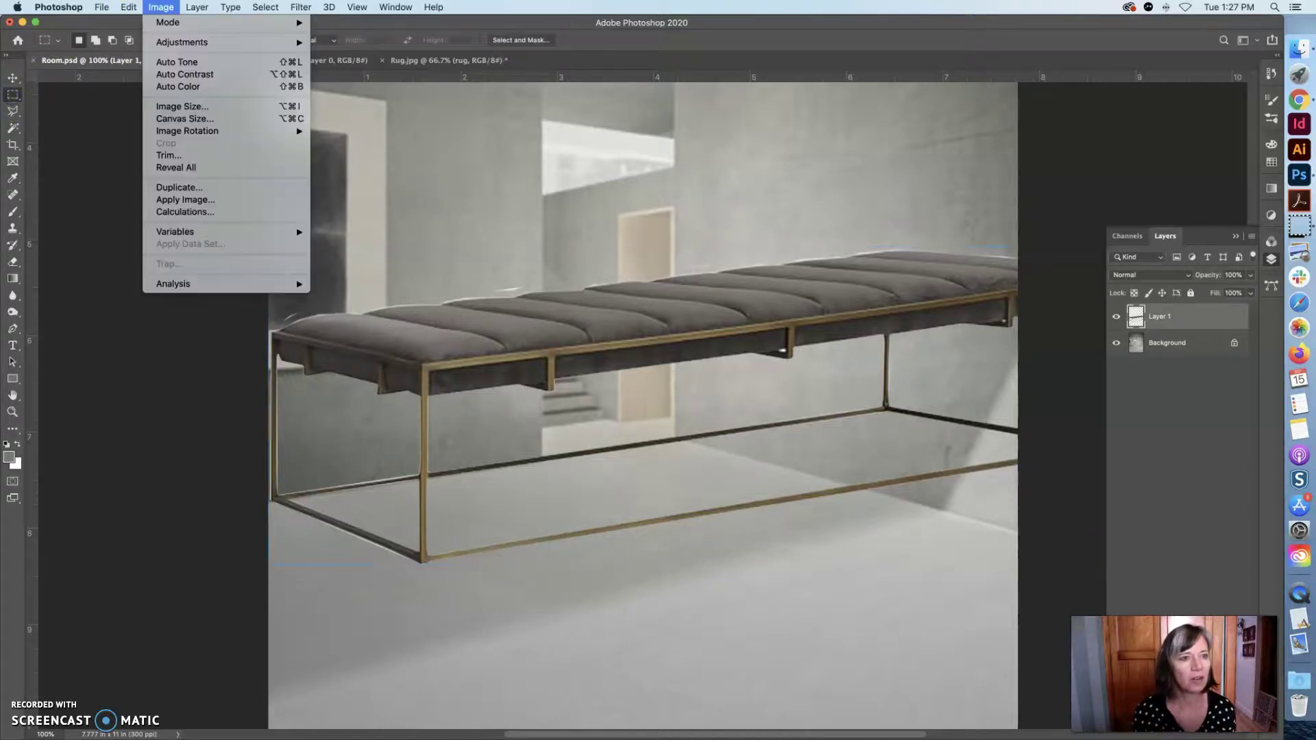
mouse_move(128, 6)
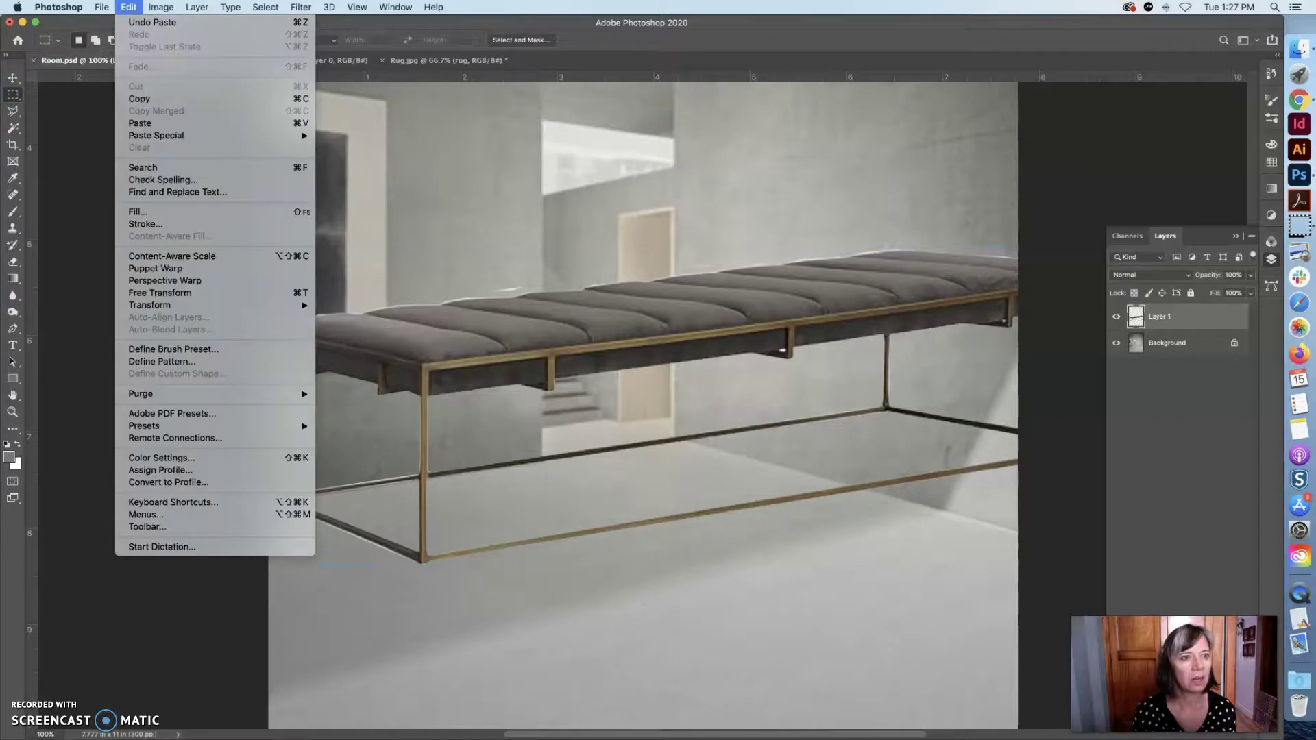
left_click(181, 305)
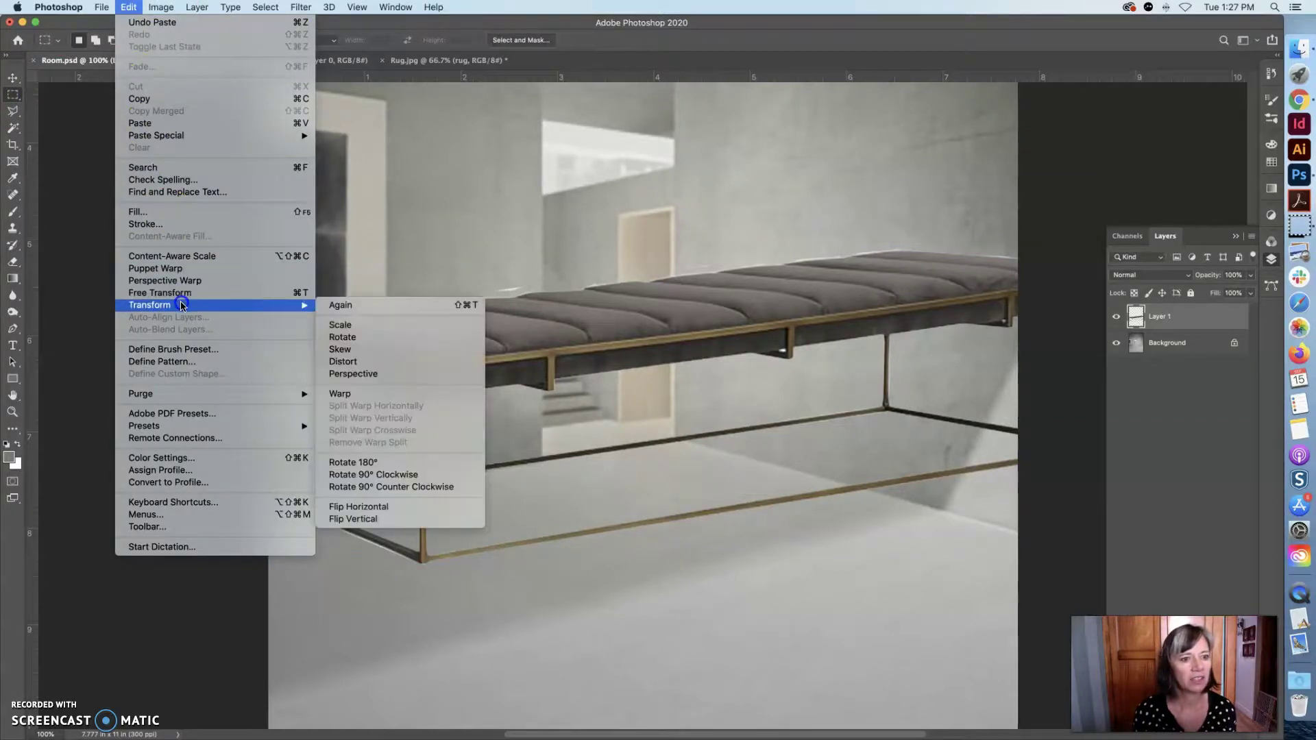
left_click(358, 364)
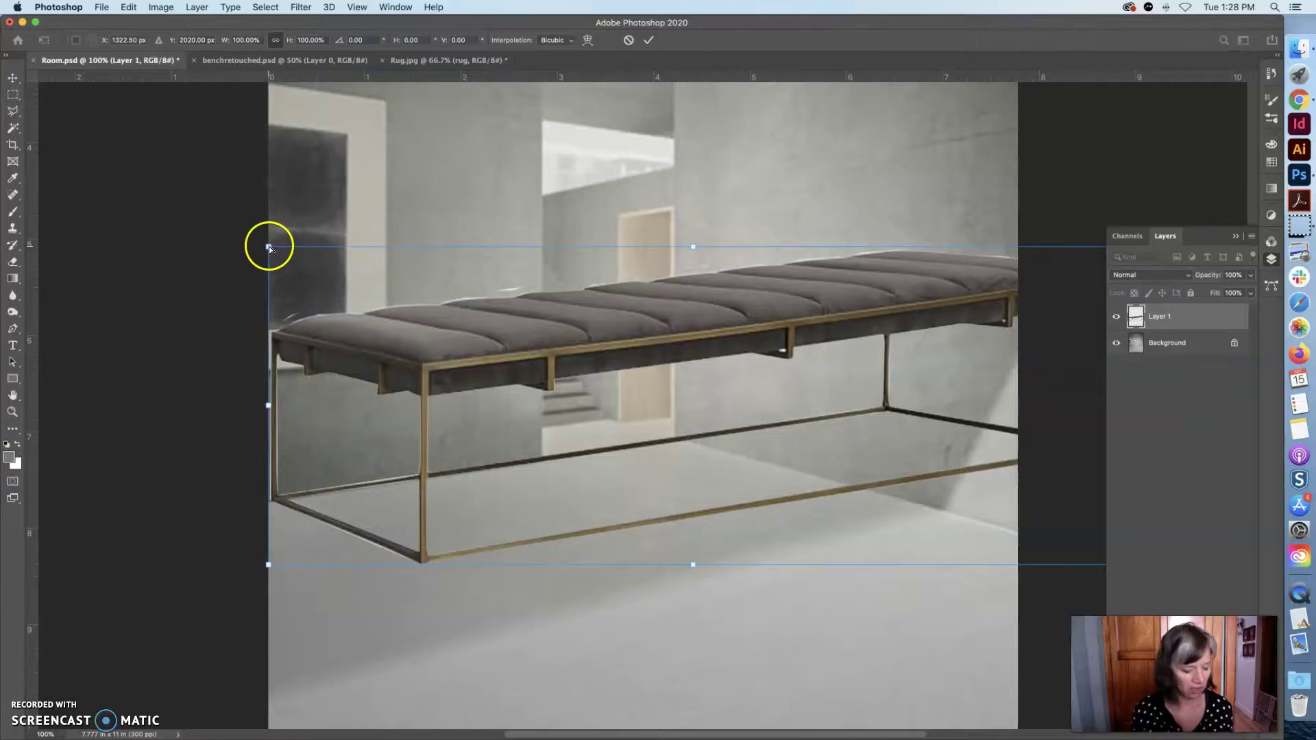
left_click_drag(269, 246, 423, 295)
key("ctrl+z")
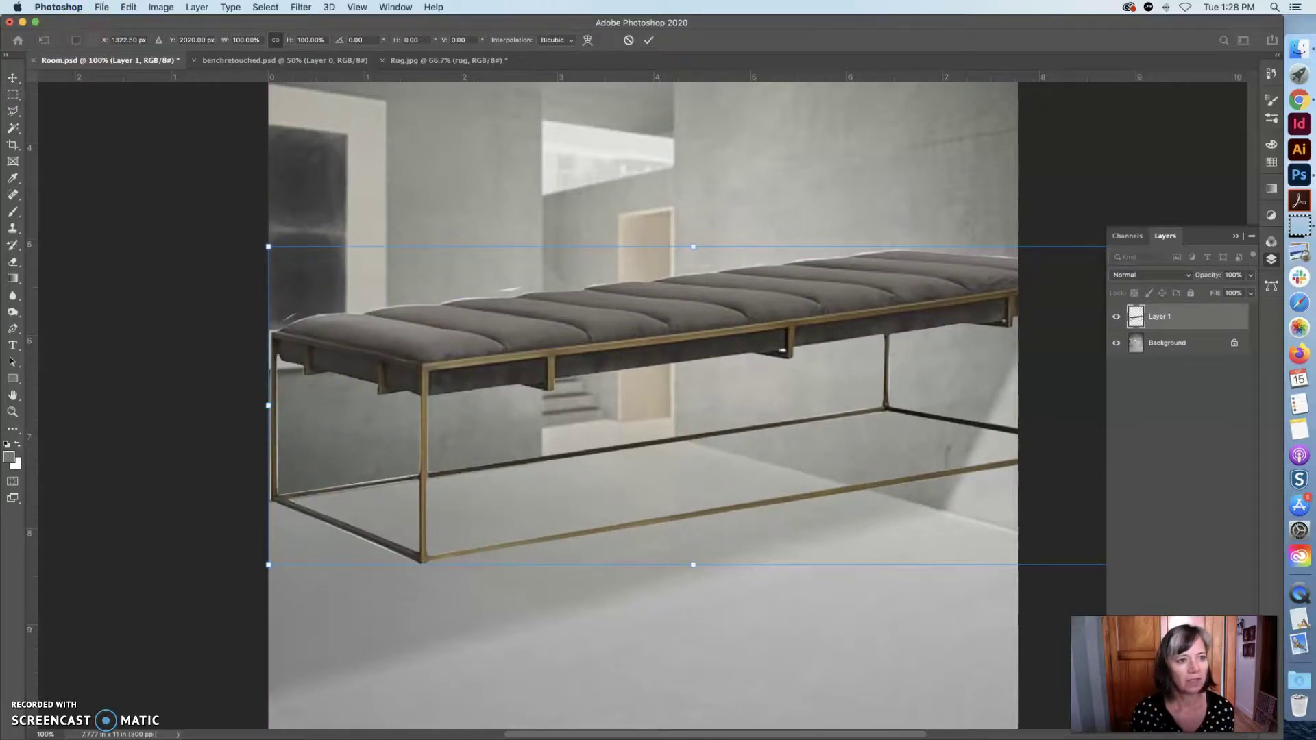
Scale the bench to about 38% width and 40% height and place it on the floor beside the room's right wall
left_click(129, 6)
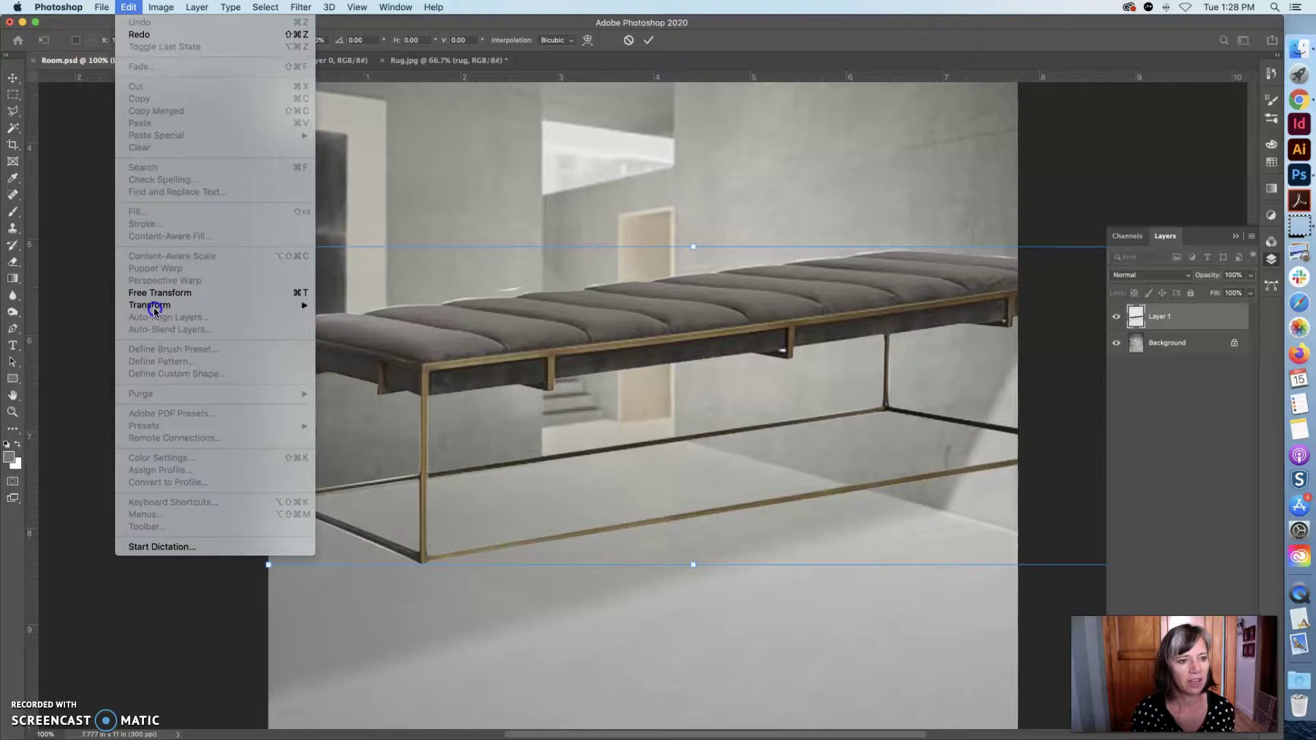
mouse_move(160, 312)
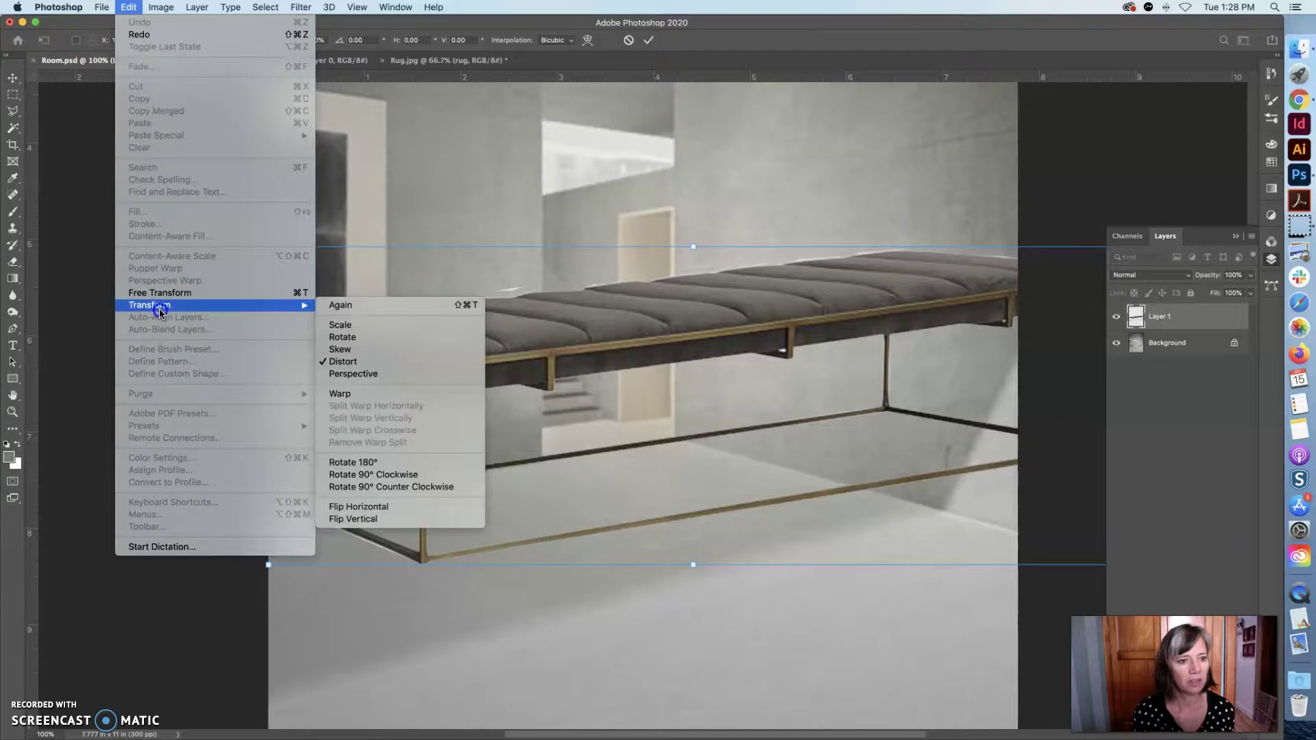
left_click(375, 326)
left_click_drag(269, 247, 640, 376)
left_click_drag(855, 444, 651, 438)
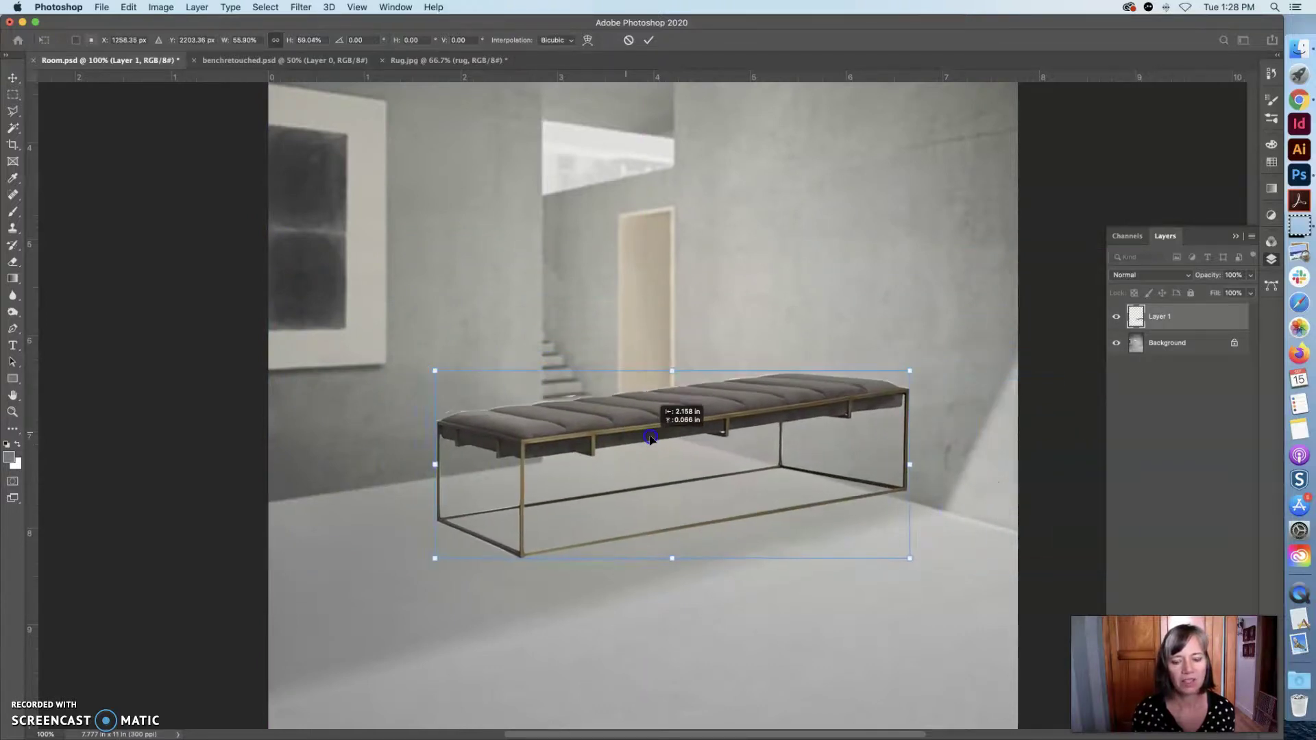
left_click_drag(436, 371, 598, 391)
left_click_drag(746, 479, 794, 456)
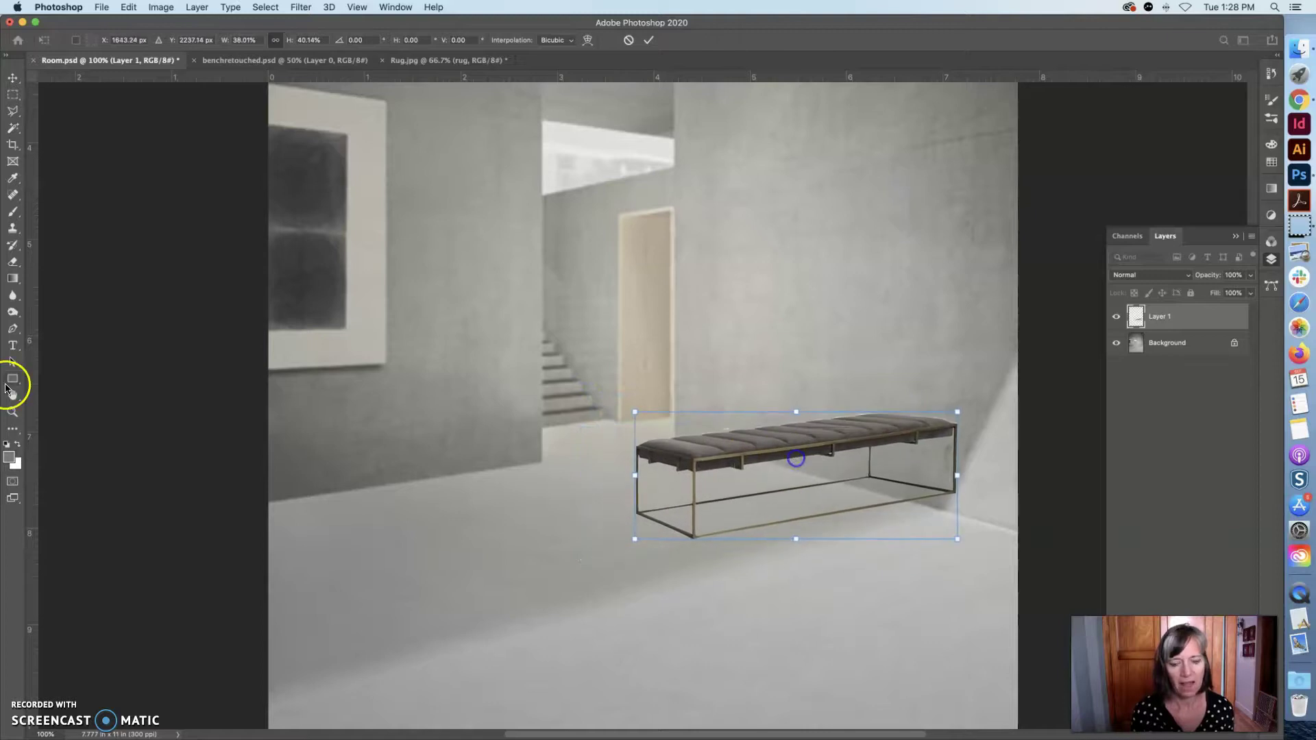
Flip the bench horizontally
left_click(102, 7)
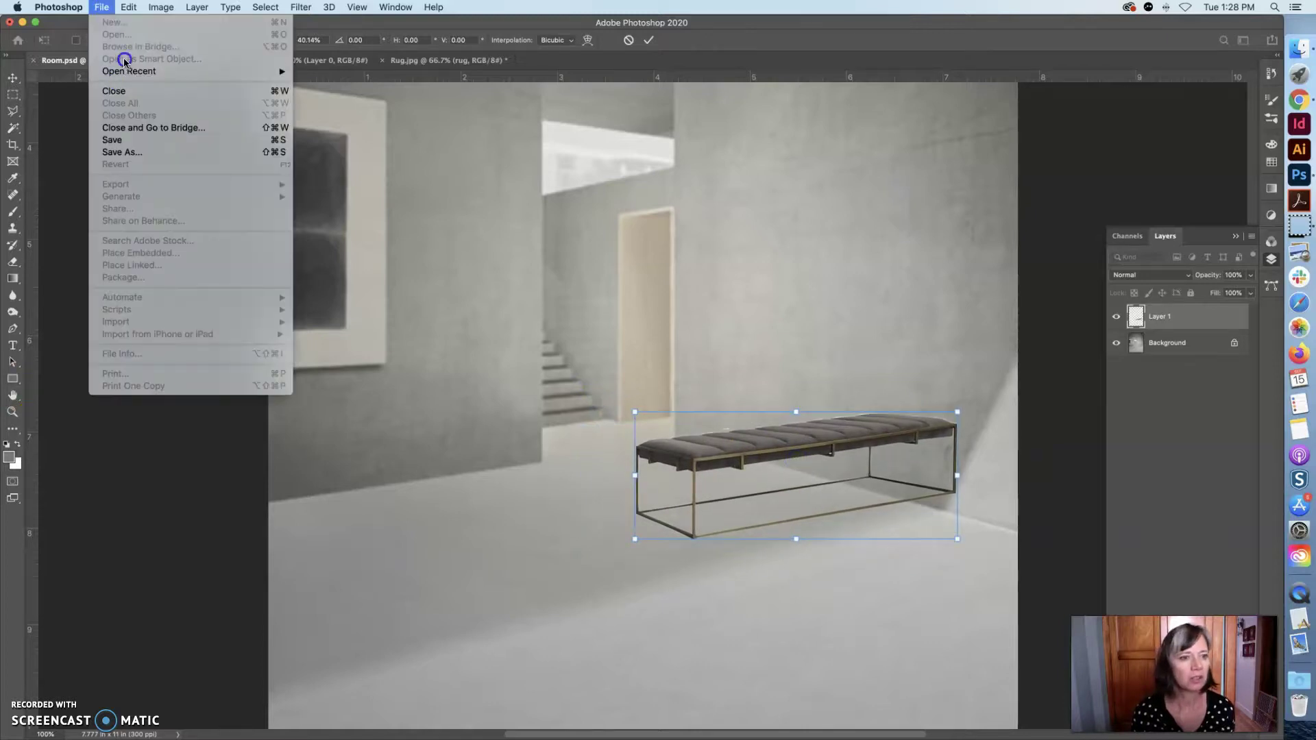
mouse_move(132, 6)
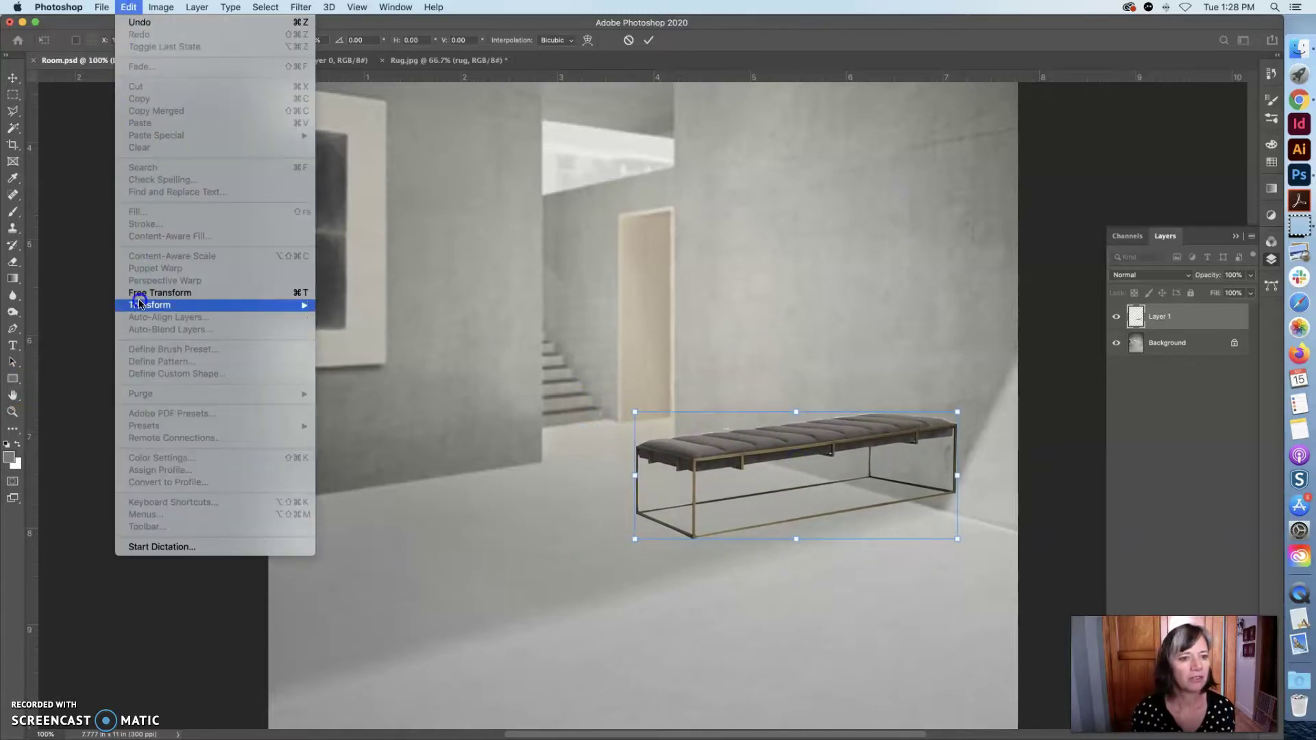
mouse_move(137, 305)
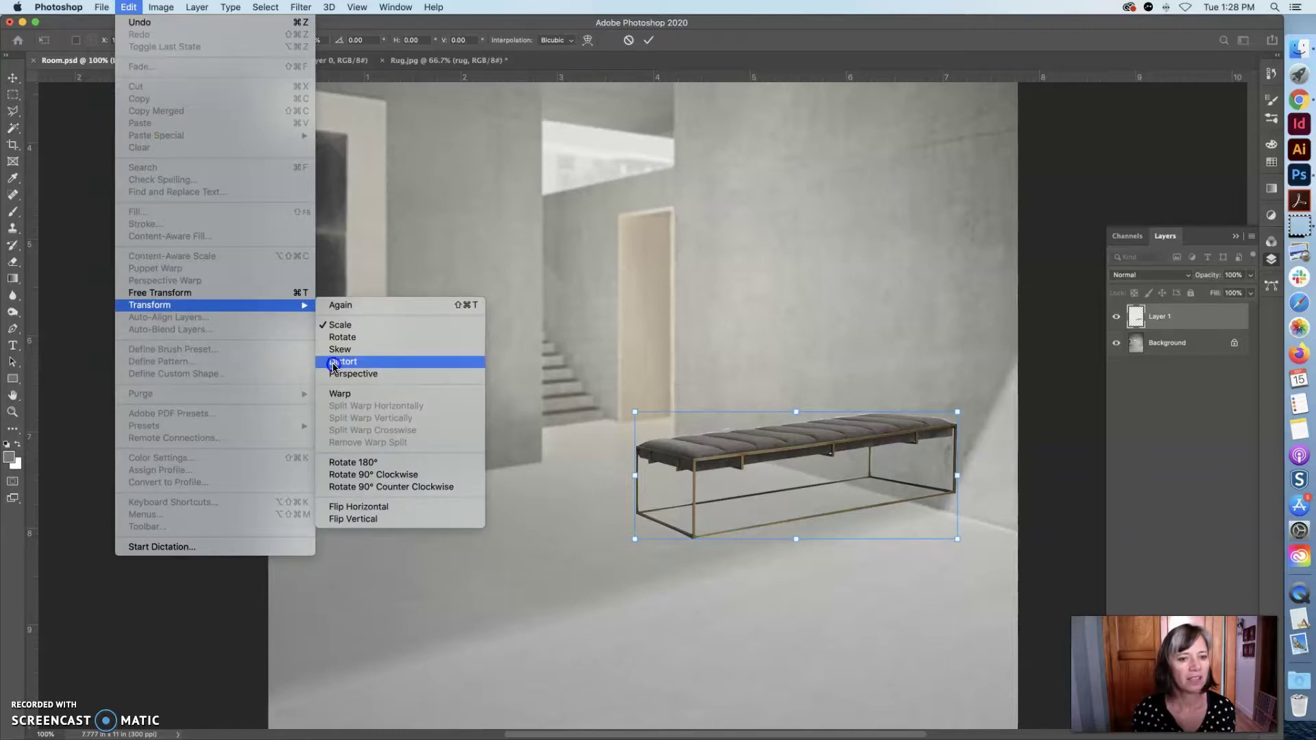
left_click(343, 506)
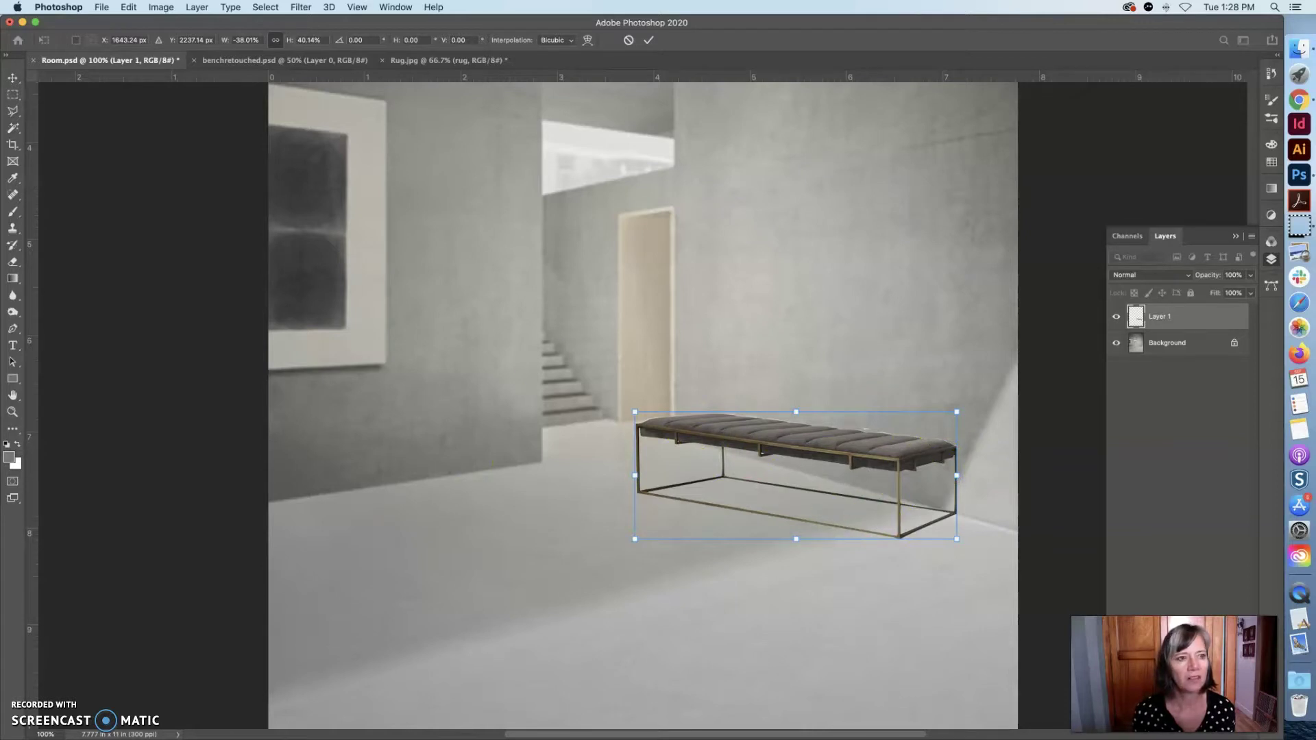
Distort the bench by its corners so its far end narrows and follows the perspective of the right wall
left_click(102, 7)
mouse_move(128, 7)
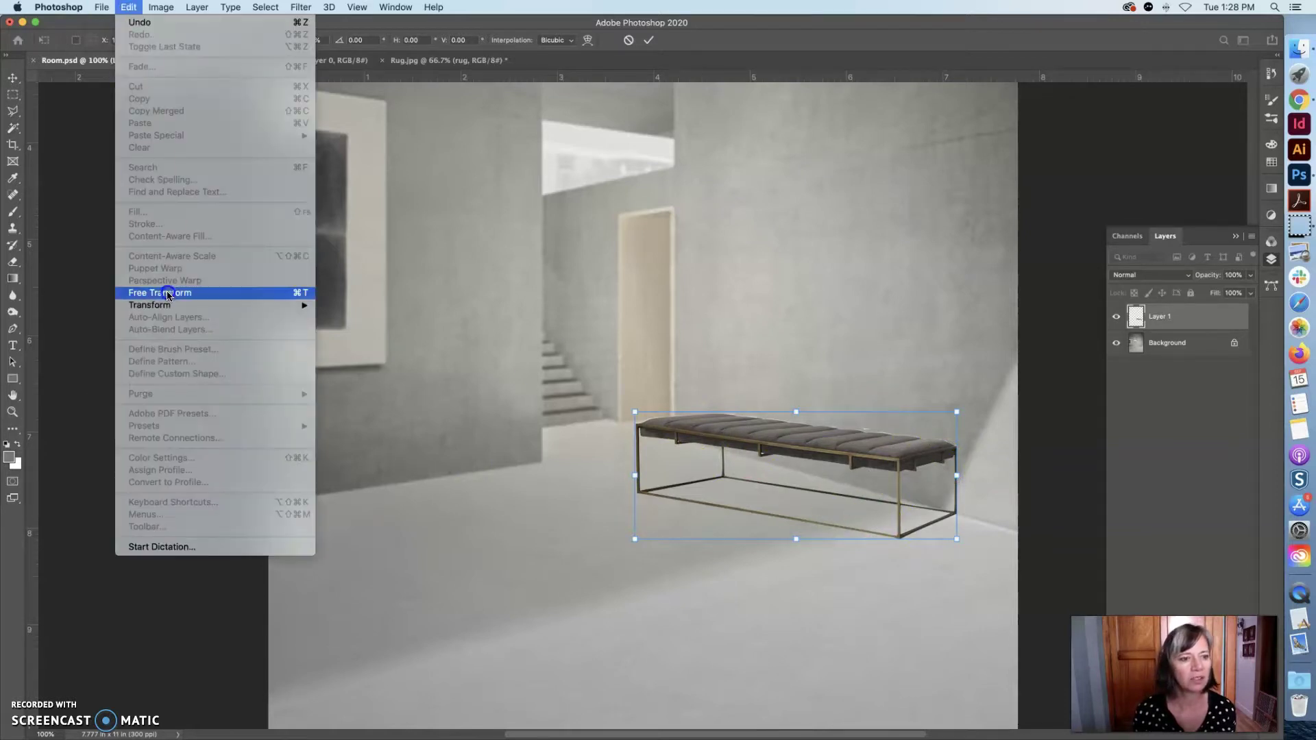
mouse_move(168, 310)
left_click(341, 361)
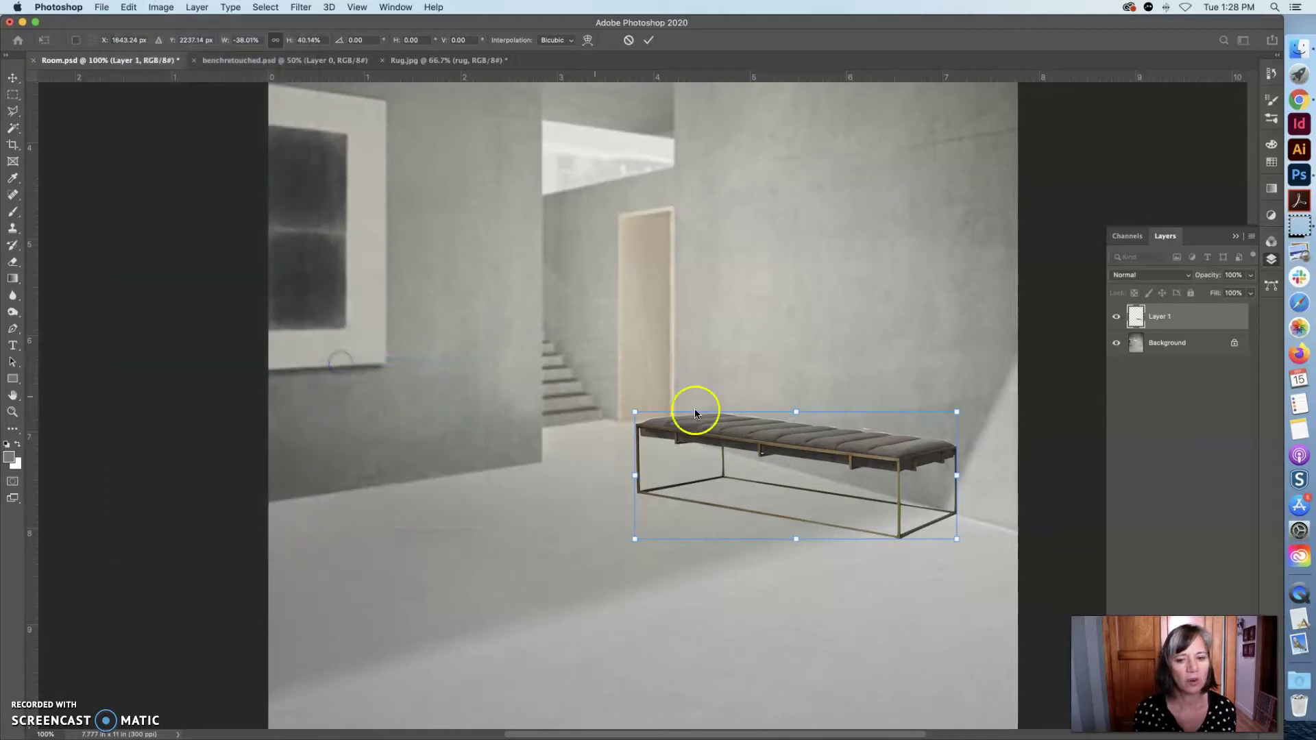
left_click_drag(634, 413, 643, 366)
left_click_drag(956, 540, 953, 548)
left_click_drag(631, 541, 649, 528)
left_click_drag(645, 369, 628, 398)
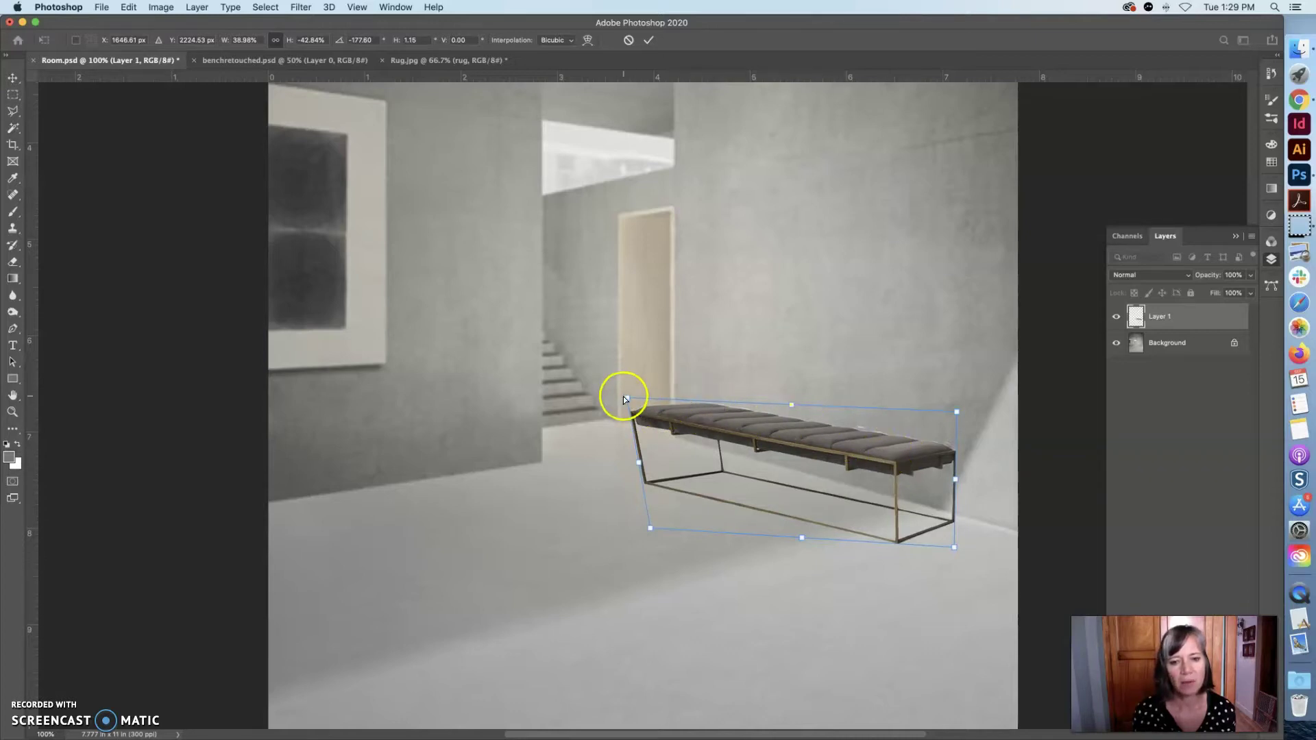
left_click_drag(627, 397, 650, 399)
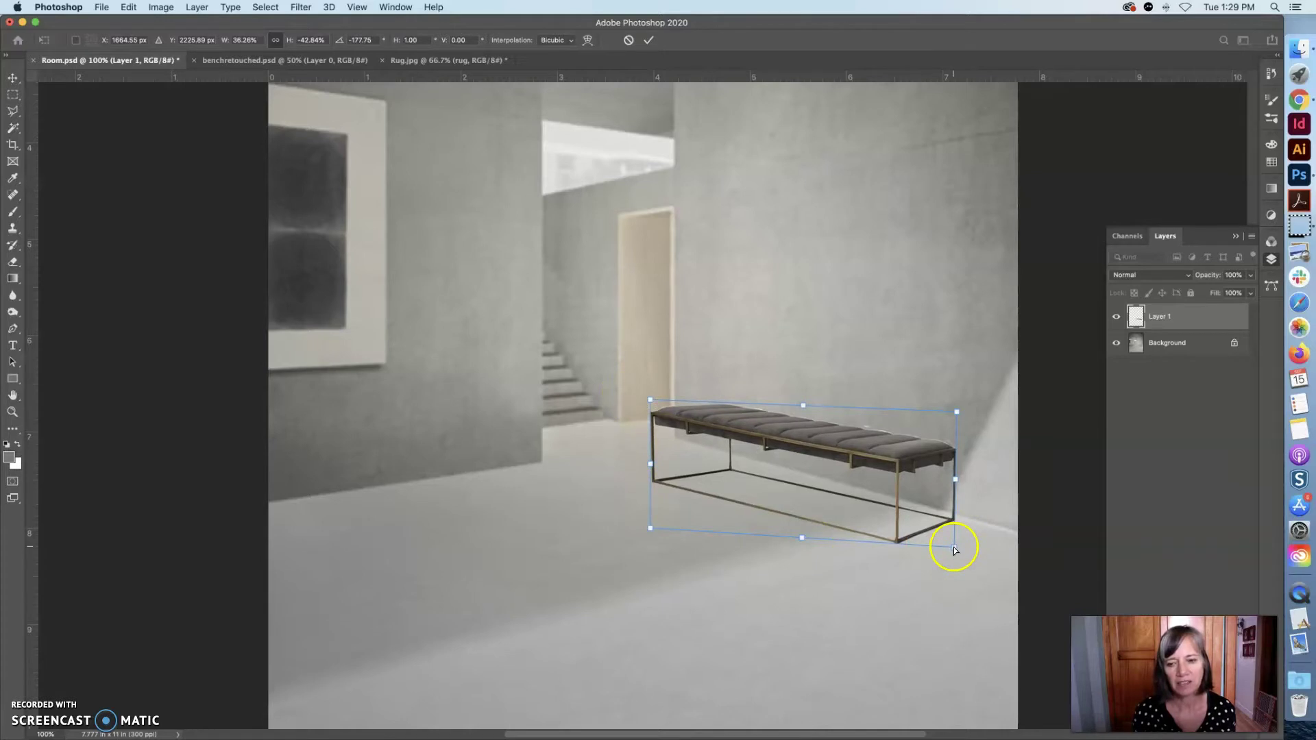
Refine the distortion by pulling in the bench's corners and lowering its top edge, to about 32% width and 38% height
key("super+space")
left_click(786, 459, "alt+super")
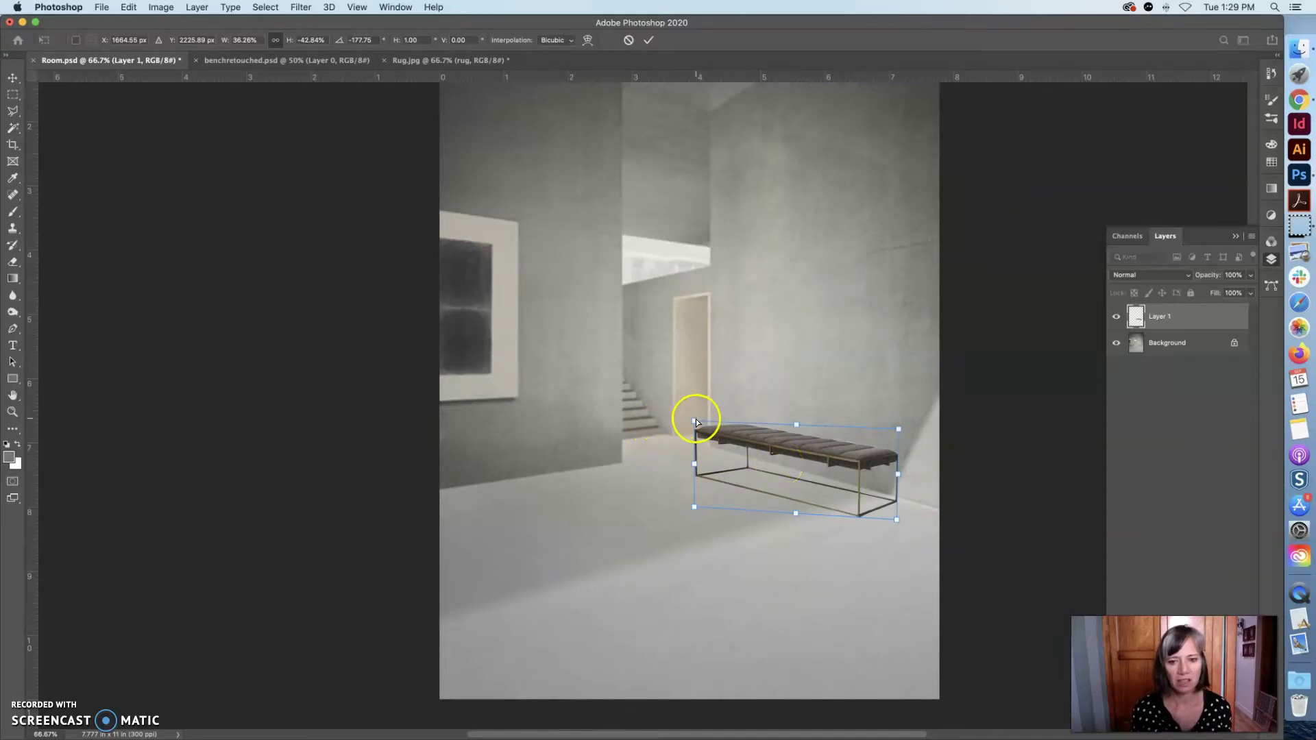
left_click_drag(695, 422, 696, 422)
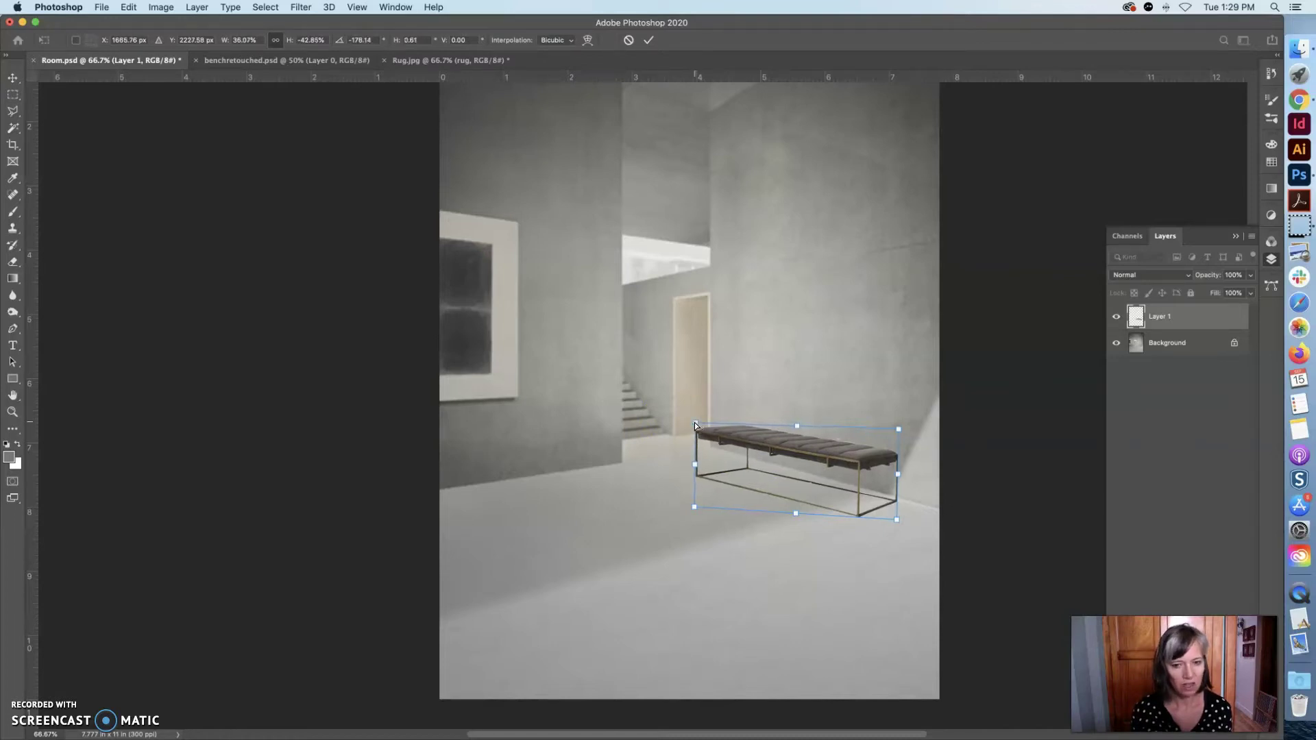
left_click_drag(693, 505, 708, 503)
left_click_drag(694, 422, 713, 426)
left_click_drag(895, 520, 888, 512)
left_click_drag(897, 429, 891, 429)
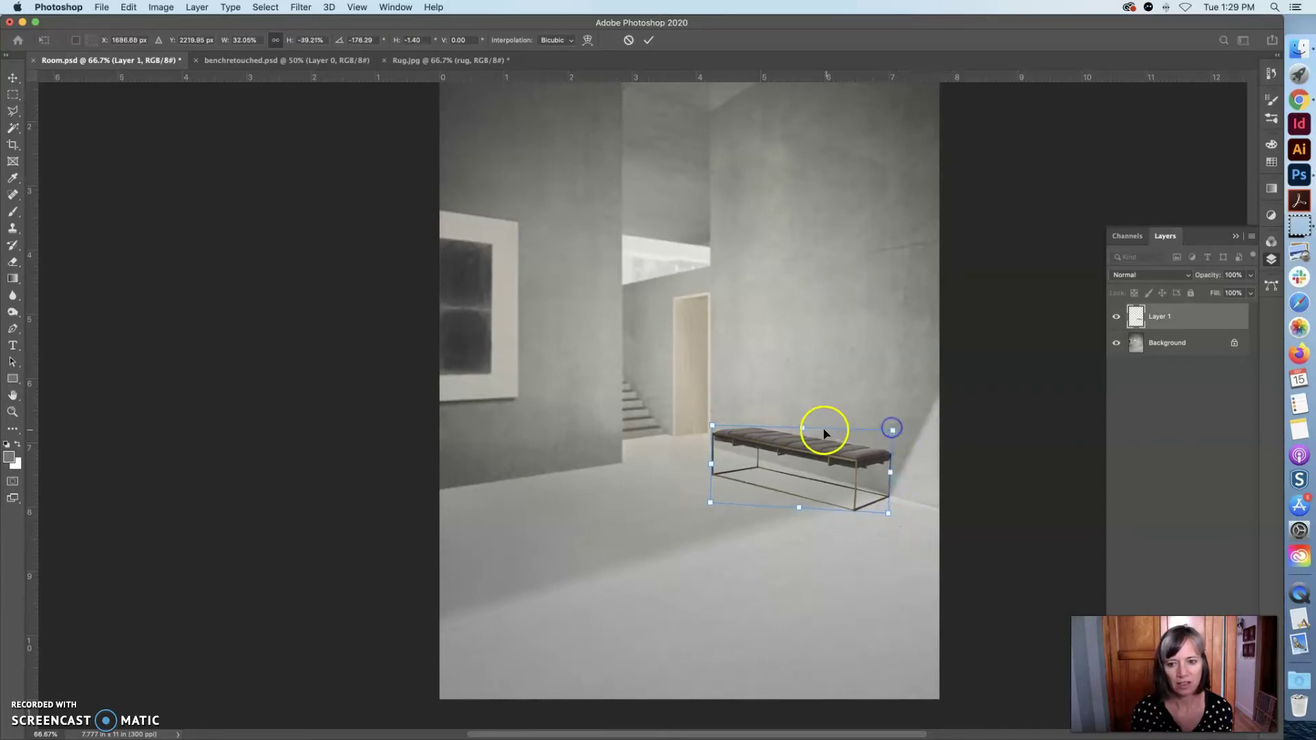
left_click_drag(803, 430, 803, 430)
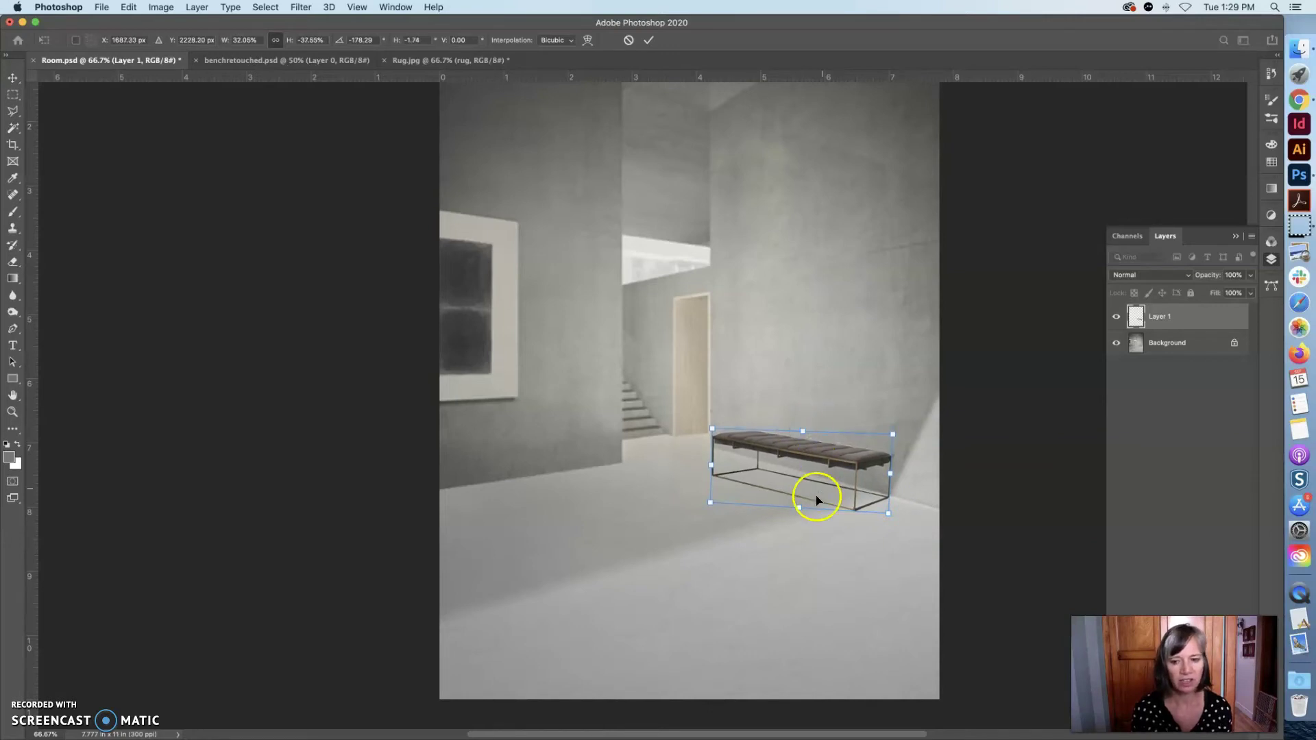